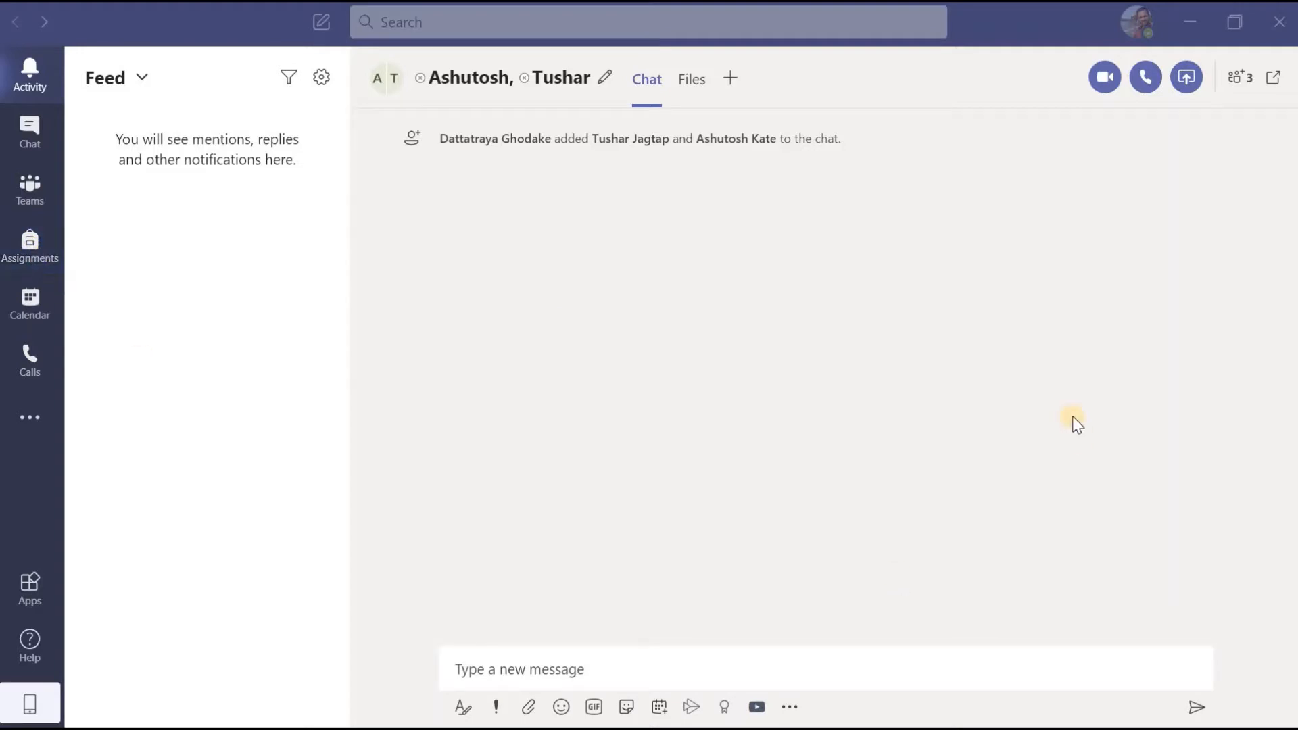
- Look through the profile options, activity feed views, recent chats and the class team's channels, dismissing the tags tip
{"action": "left_click", "coordinate": [1147, 37]}
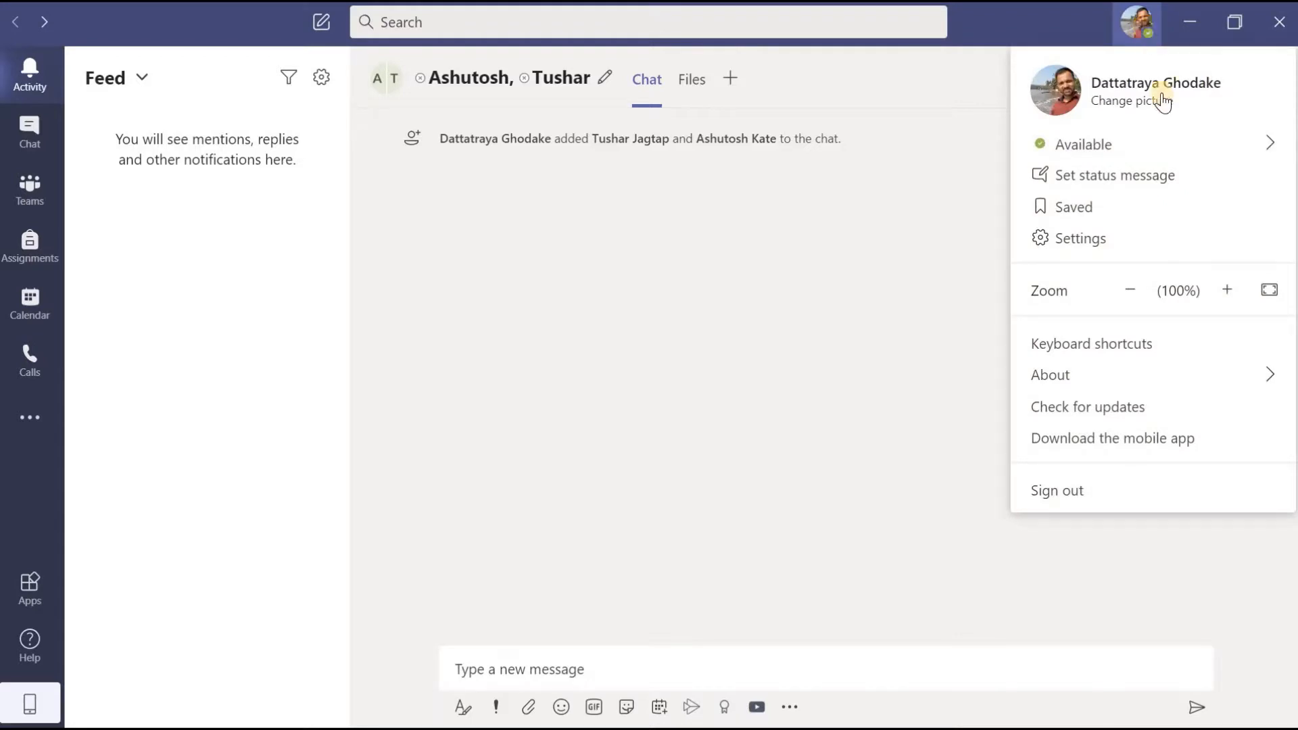
{"action": "left_click", "coordinate": [1144, 142]}
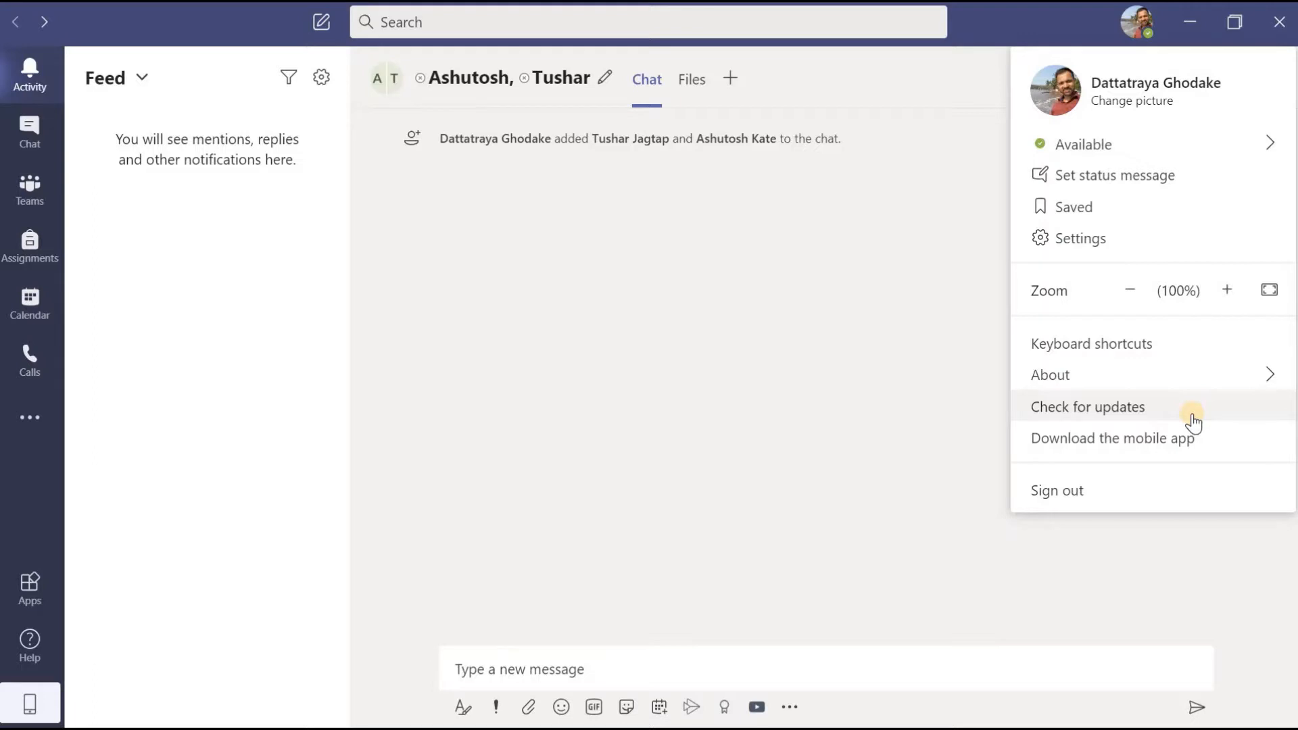
{"action": "left_click", "coordinate": [1048, 538]}
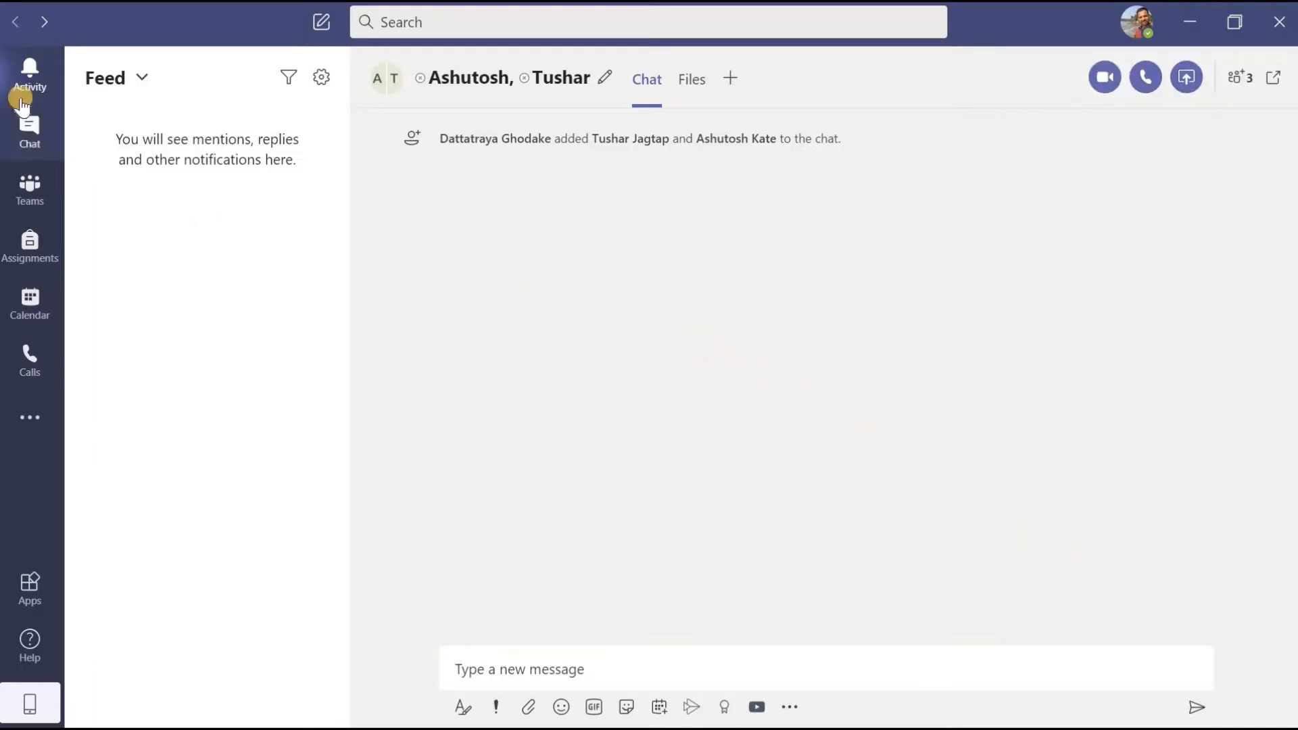
{"action": "left_click", "coordinate": [29, 76]}
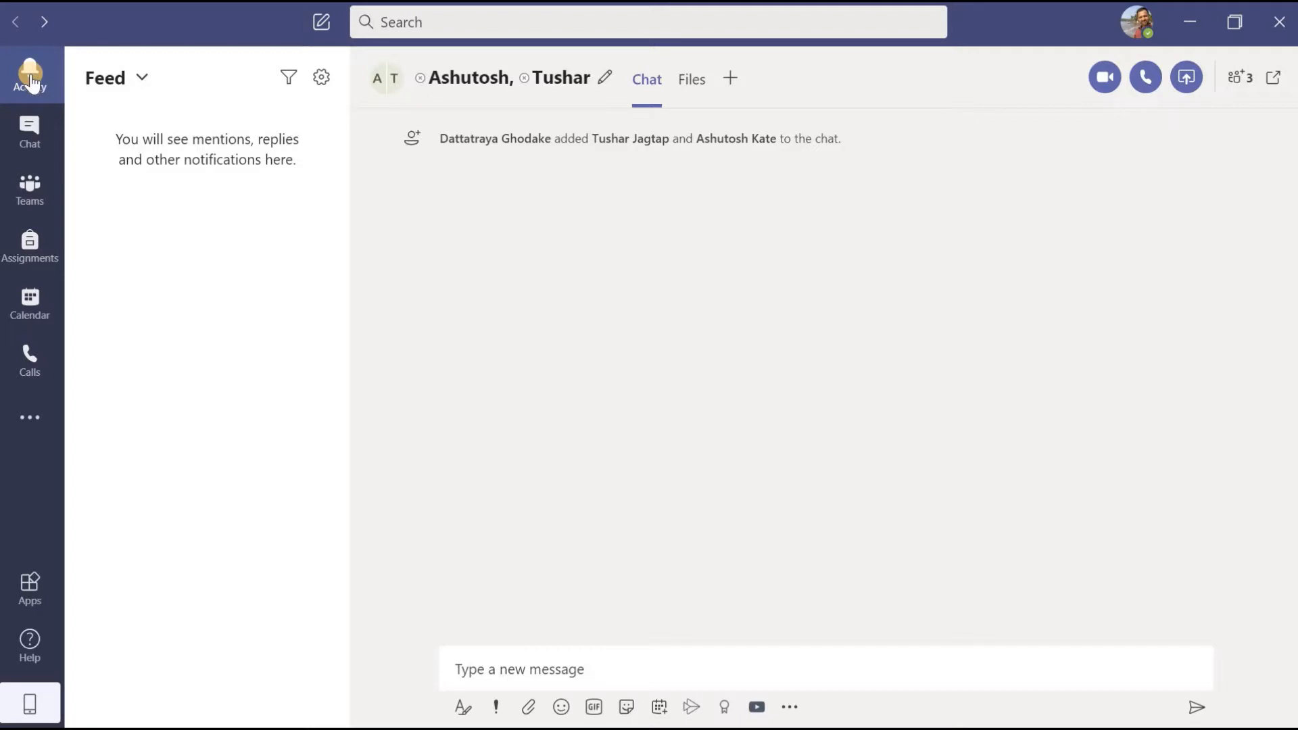
{"action": "left_click", "coordinate": [142, 78]}
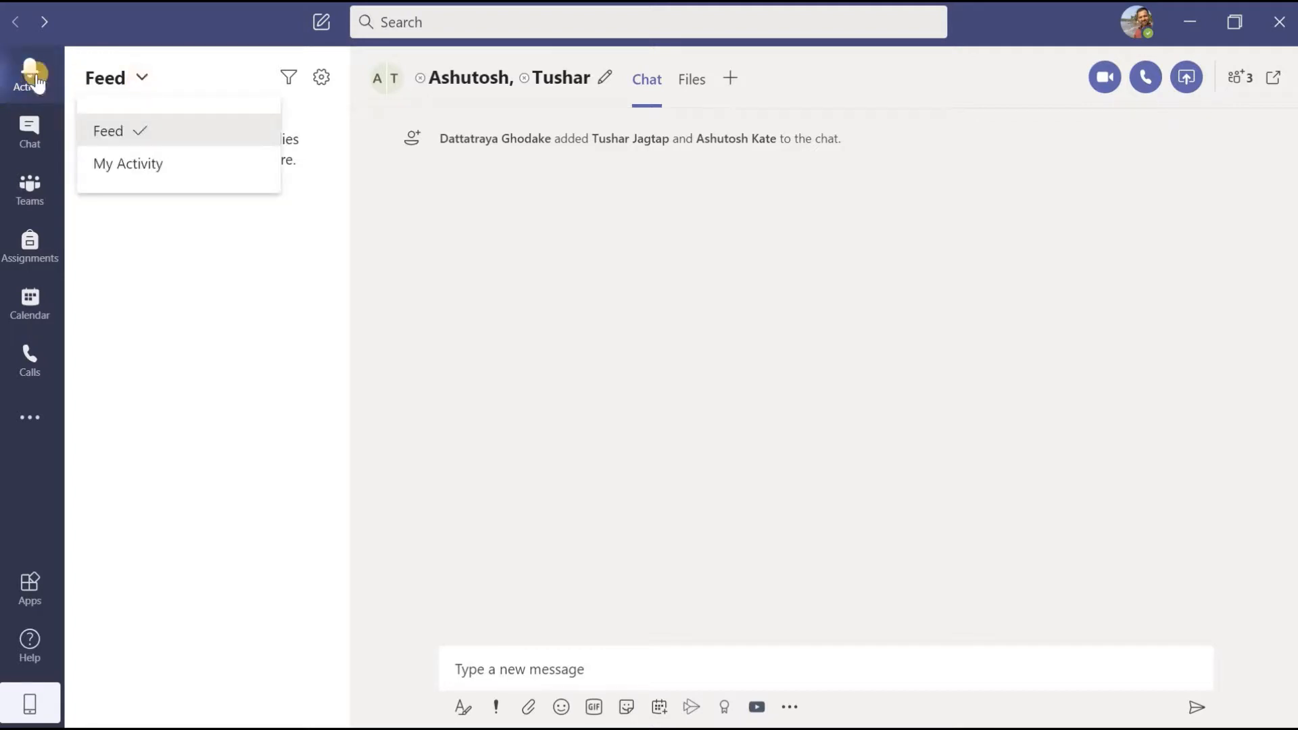
{"action": "left_click", "coordinate": [31, 132]}
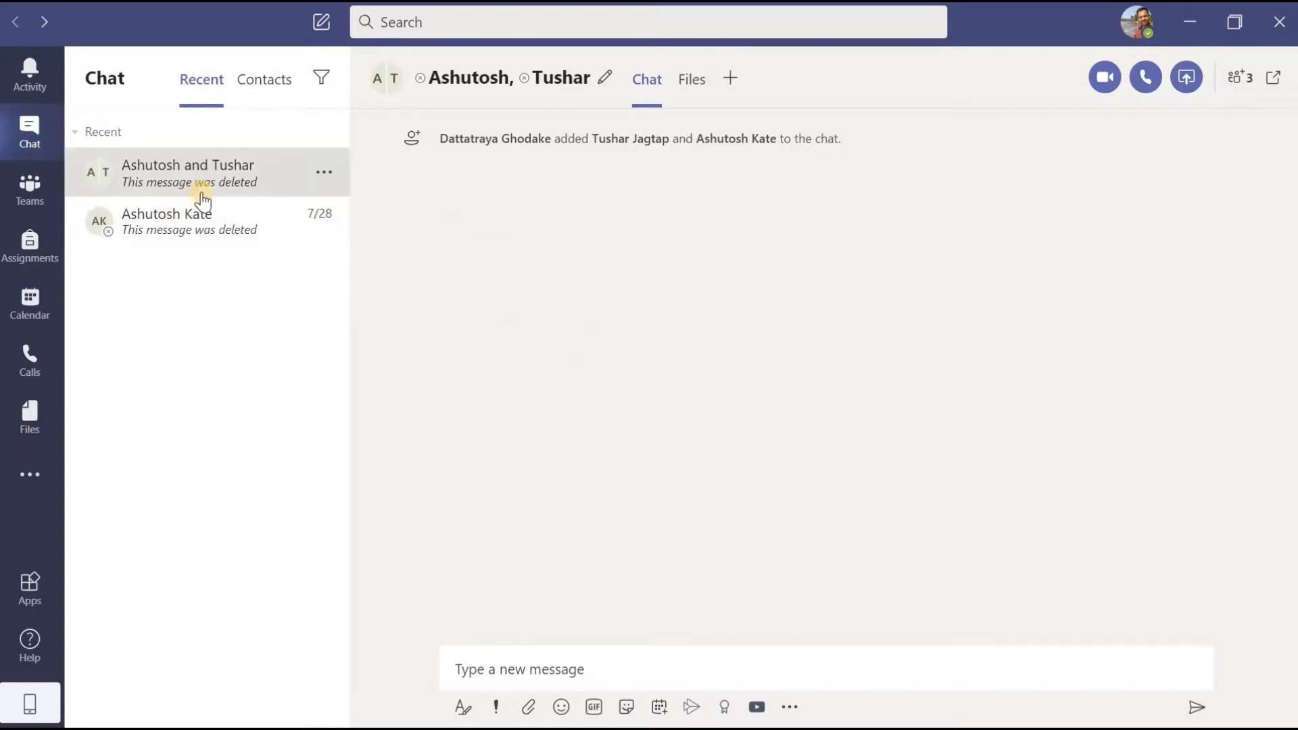
{"action": "left_click", "coordinate": [30, 190]}
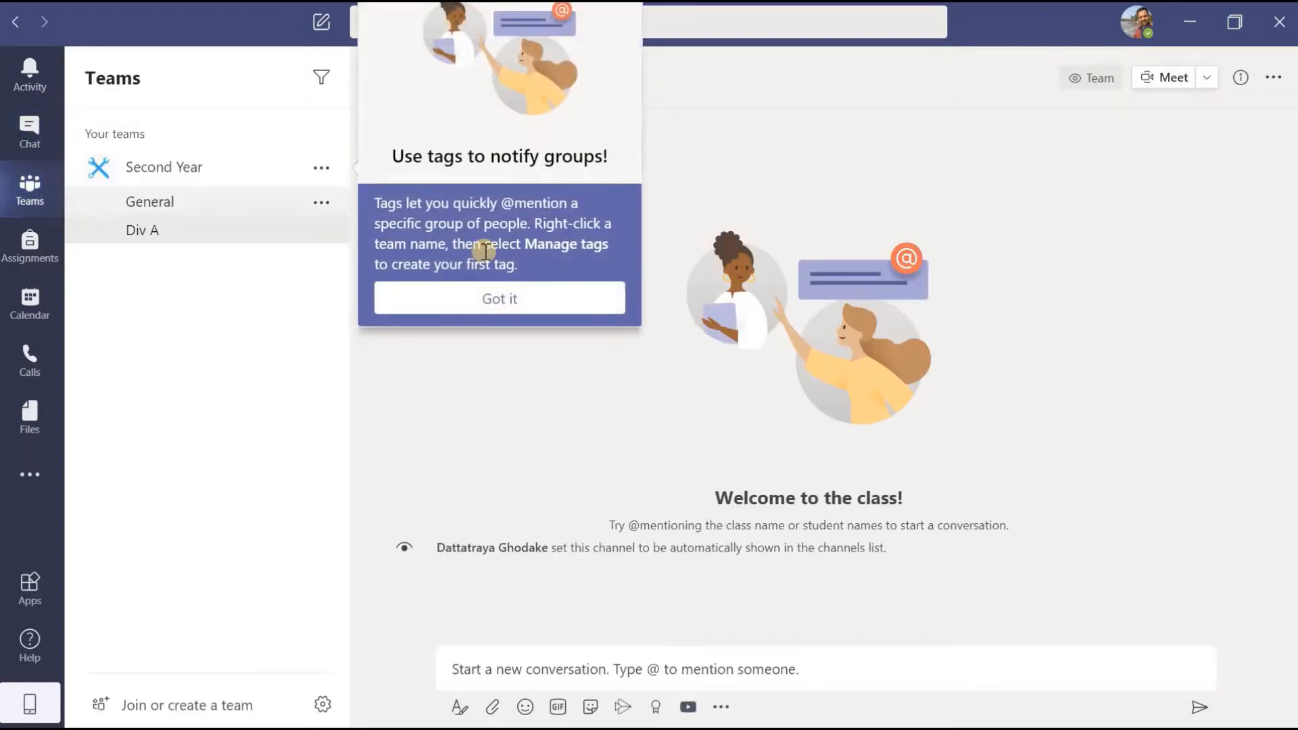
{"action": "left_click", "coordinate": [512, 297]}
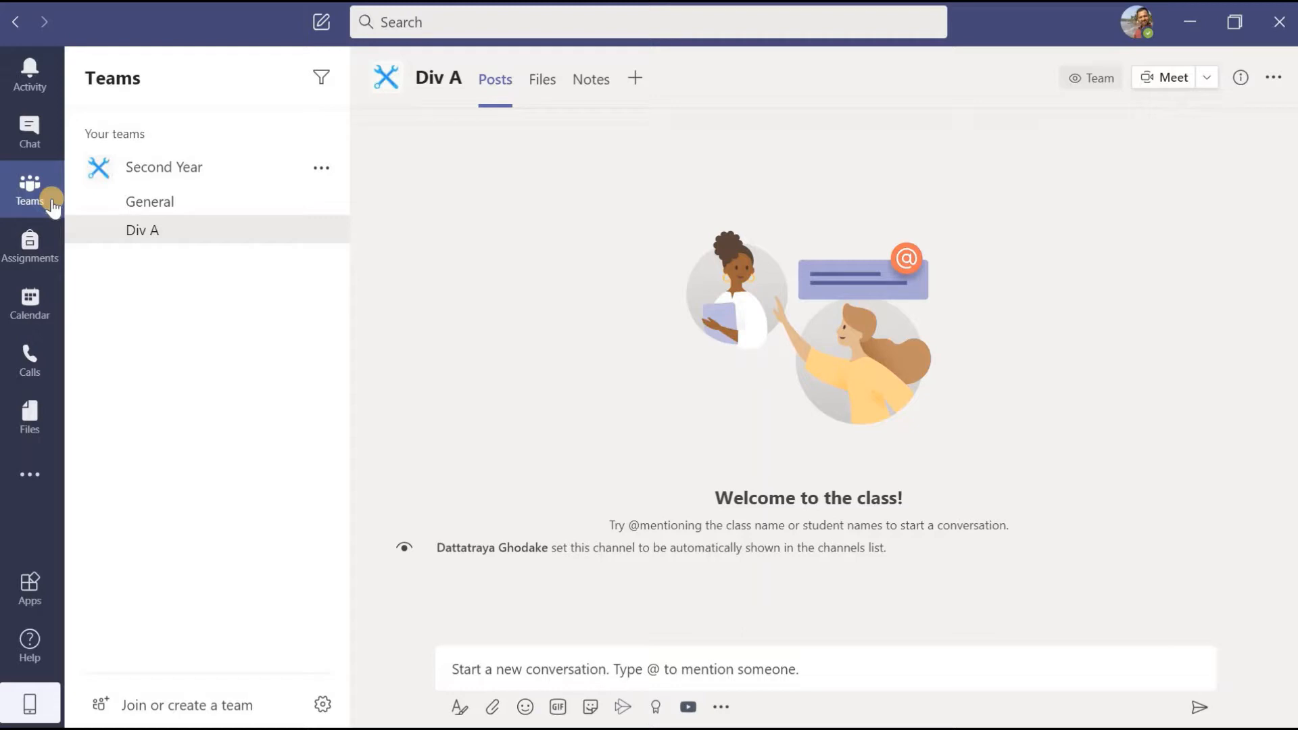
- Open the assignments area for the Second Year class
{"action": "left_click", "coordinate": [38, 255]}
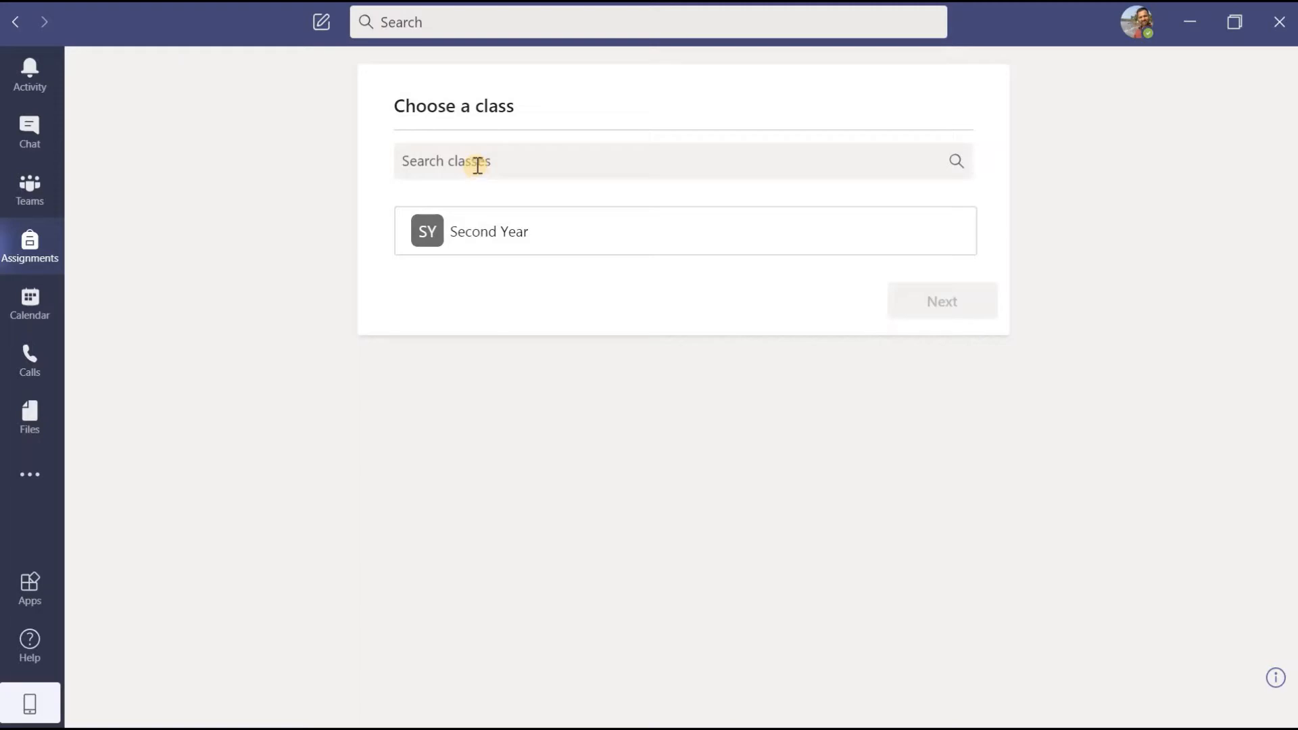
{"action": "left_click", "coordinate": [504, 250]}
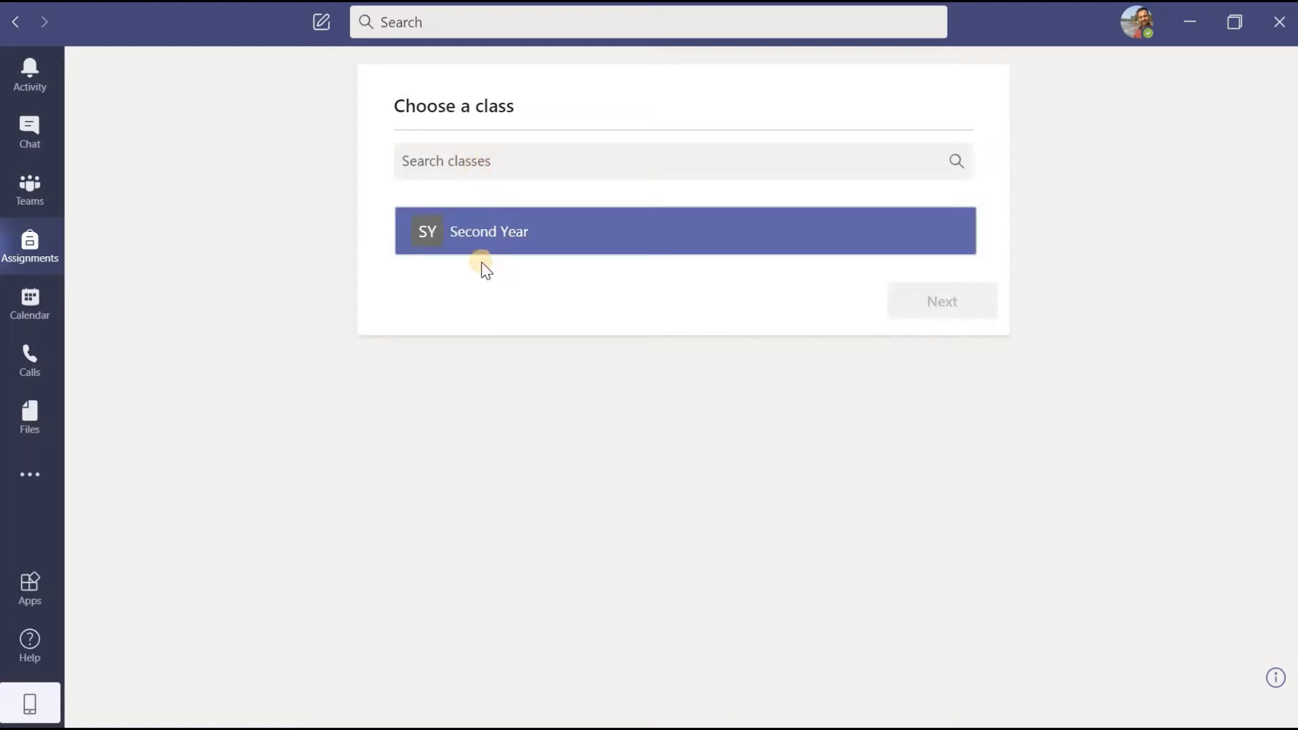
{"action": "left_click", "coordinate": [462, 164]}
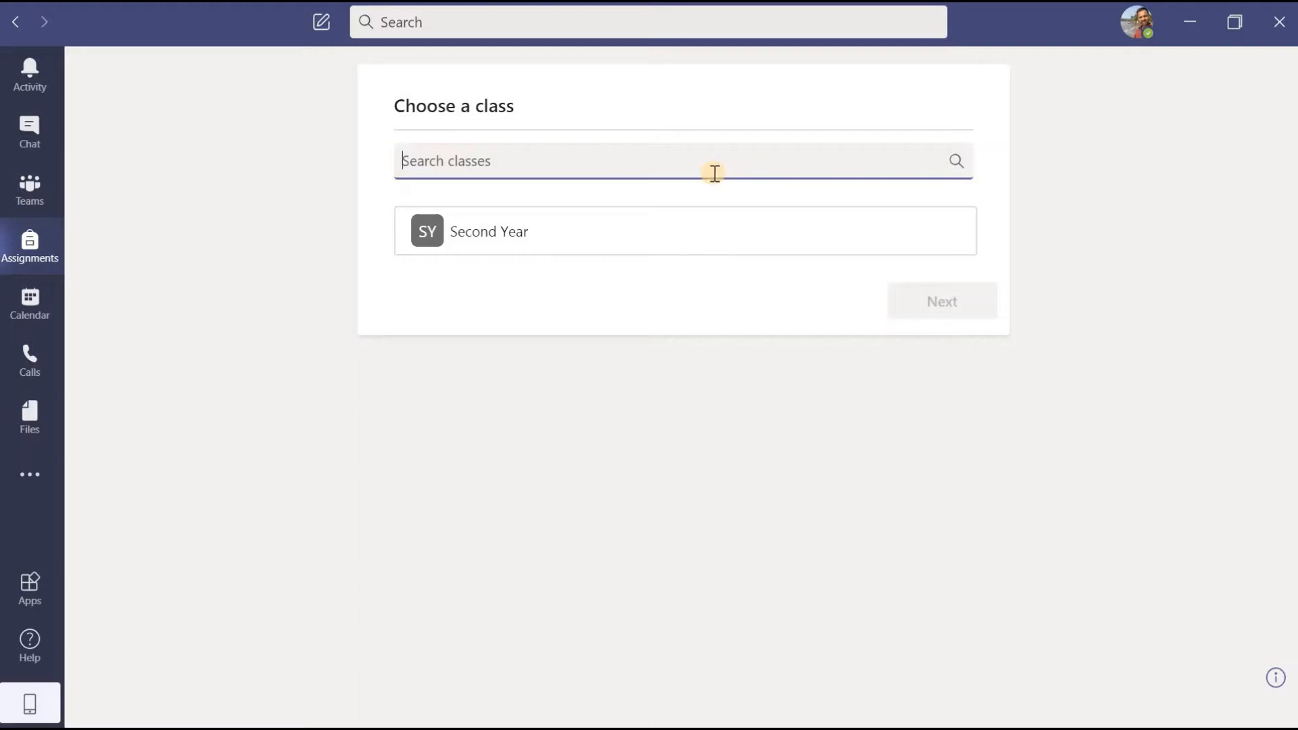
{"action": "left_click", "coordinate": [524, 235]}
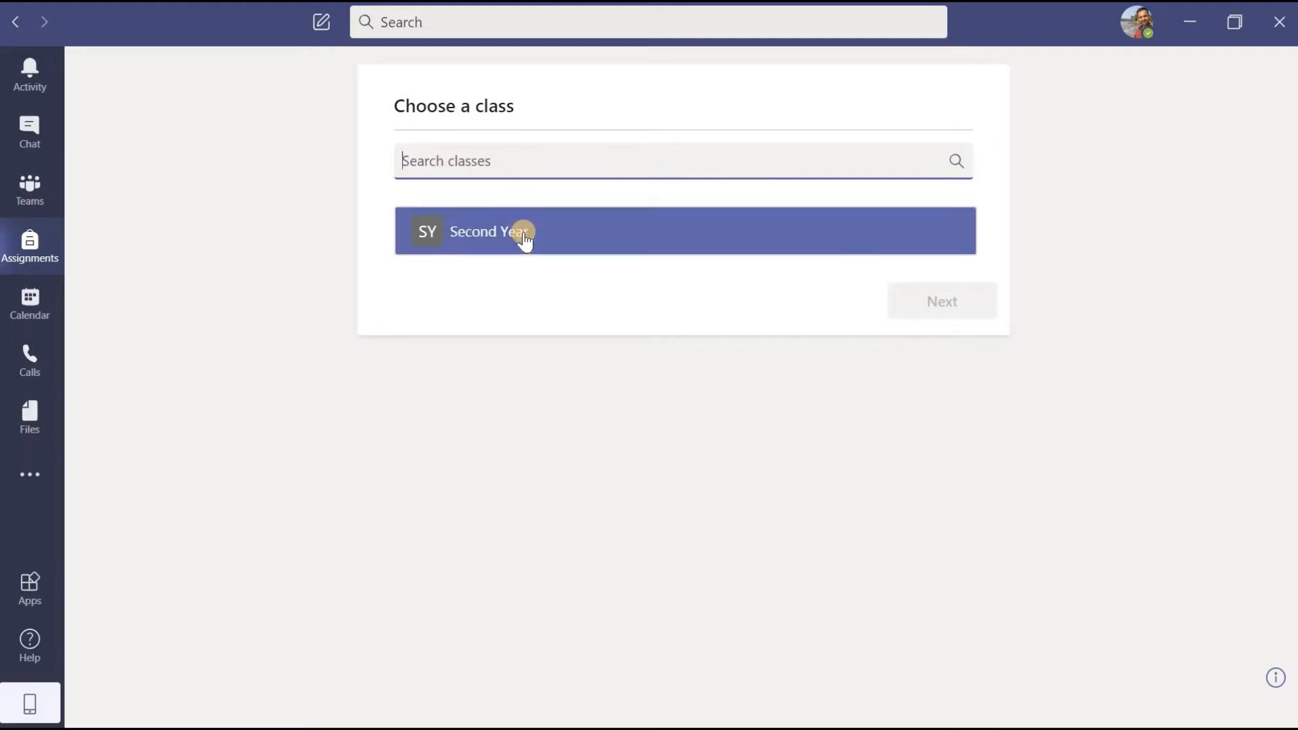
{"action": "left_click", "coordinate": [509, 237]}
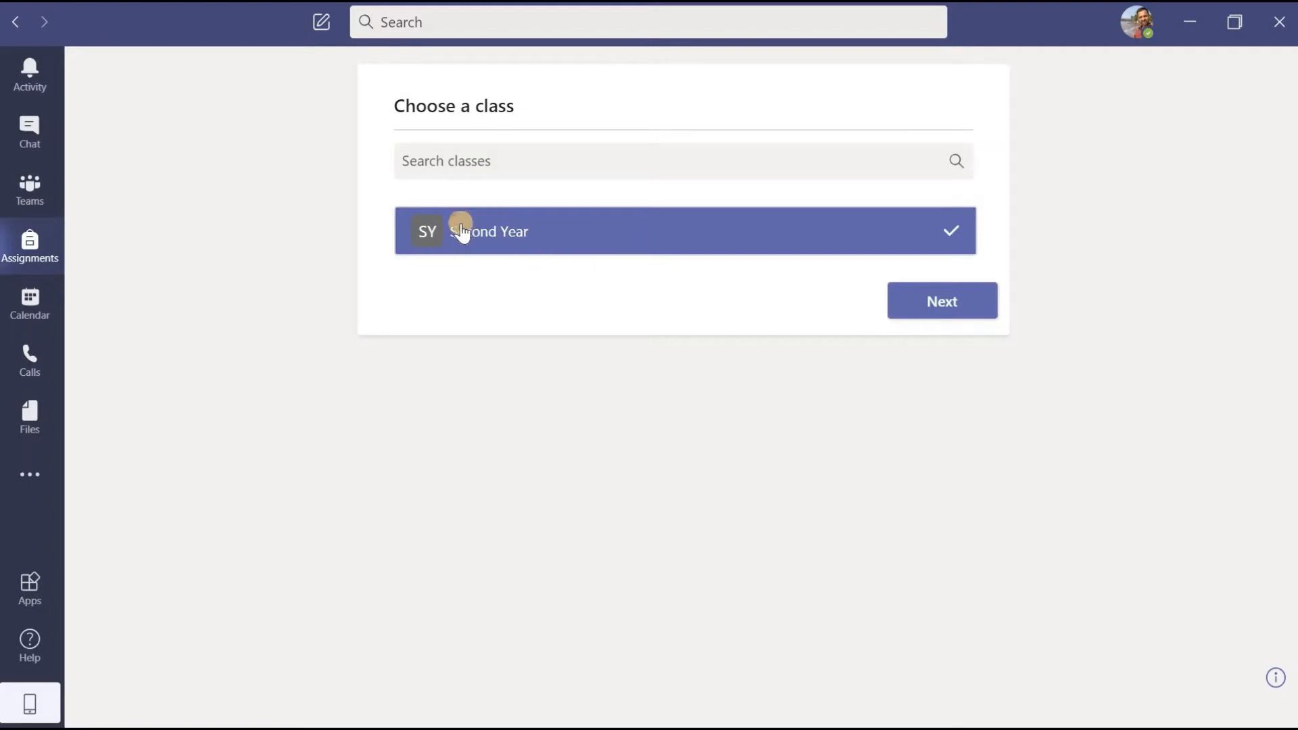
{"action": "left_click", "coordinate": [914, 297]}
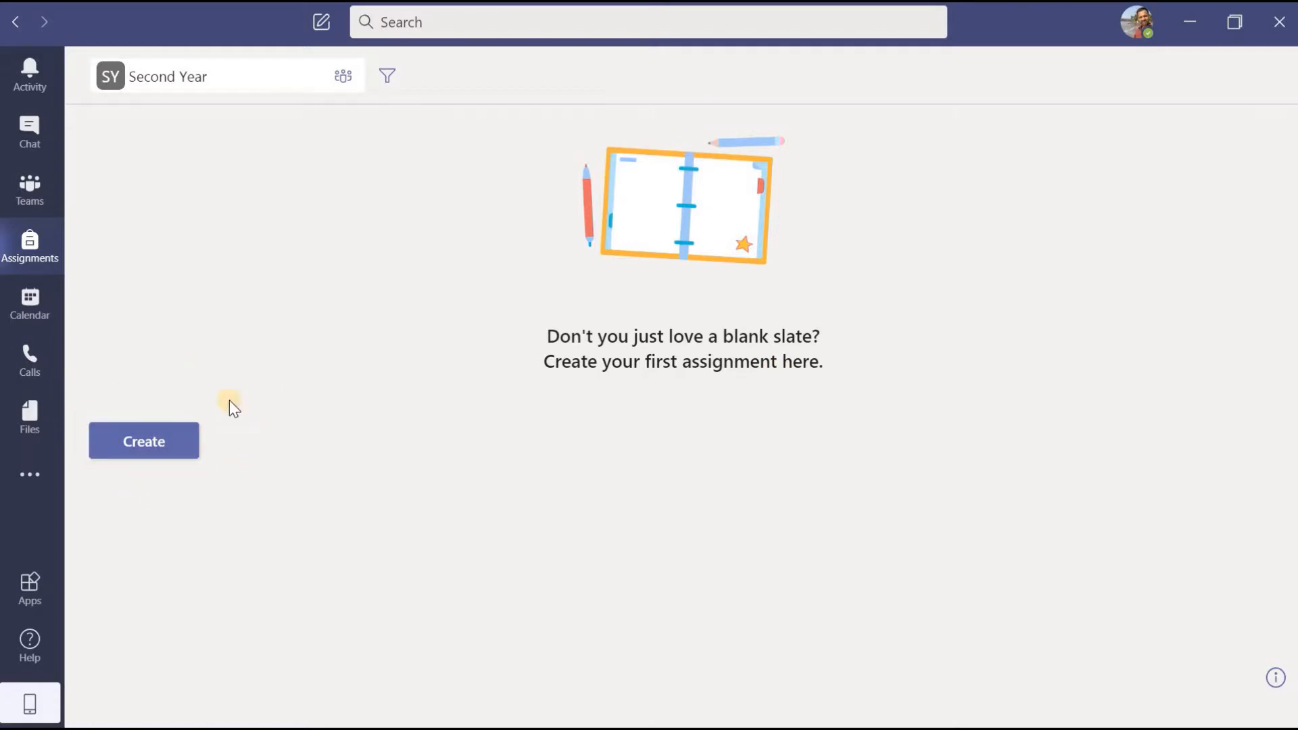
- Create a new assignment for the class and title it "Assignment 1"
{"action": "left_click", "coordinate": [148, 451]}
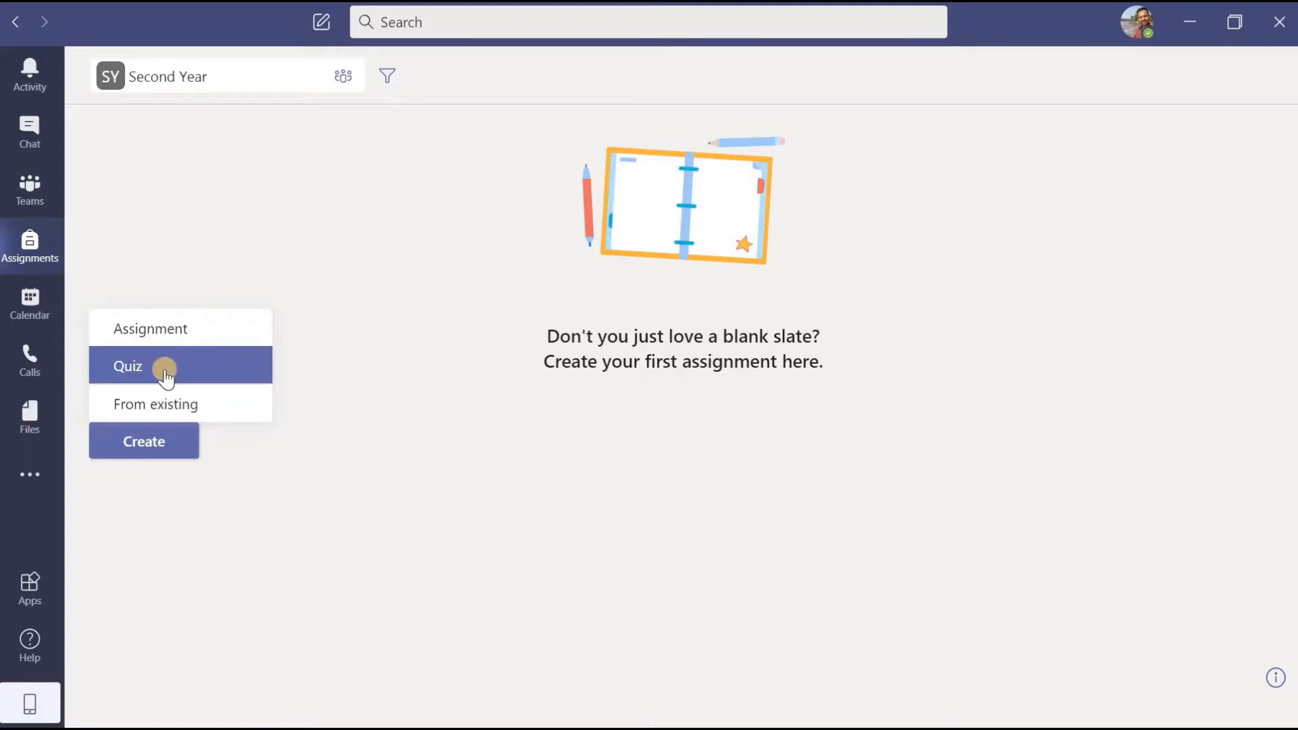
{"action": "left_click", "coordinate": [169, 333]}
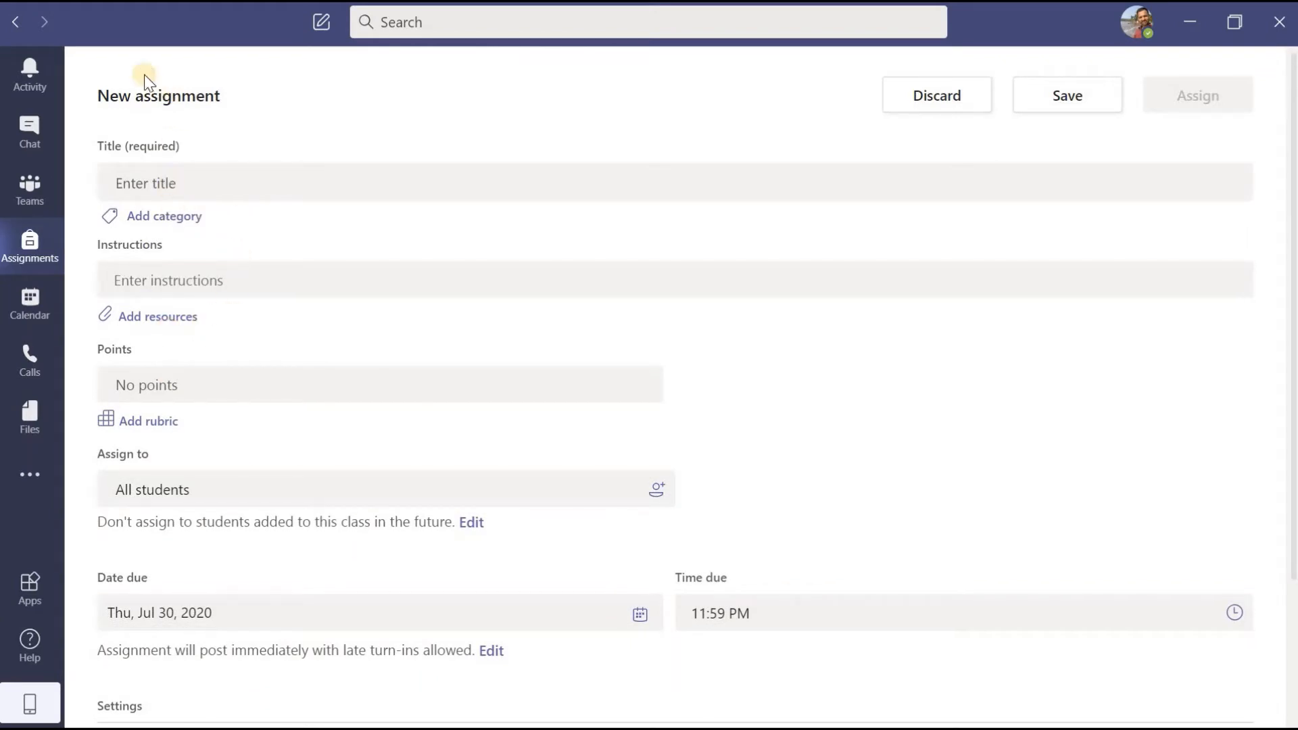
{"action": "left_click", "coordinate": [138, 174]}
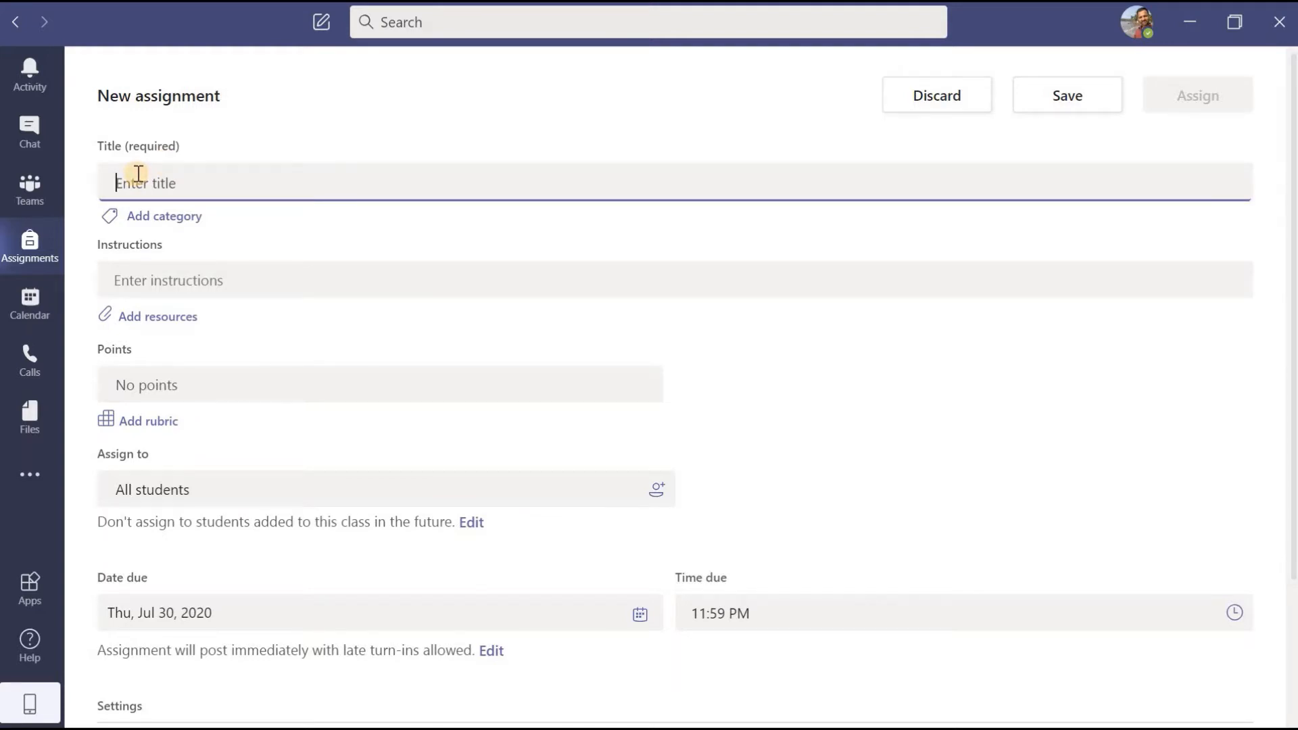
{"action": "type", "text": "Assignmen"}
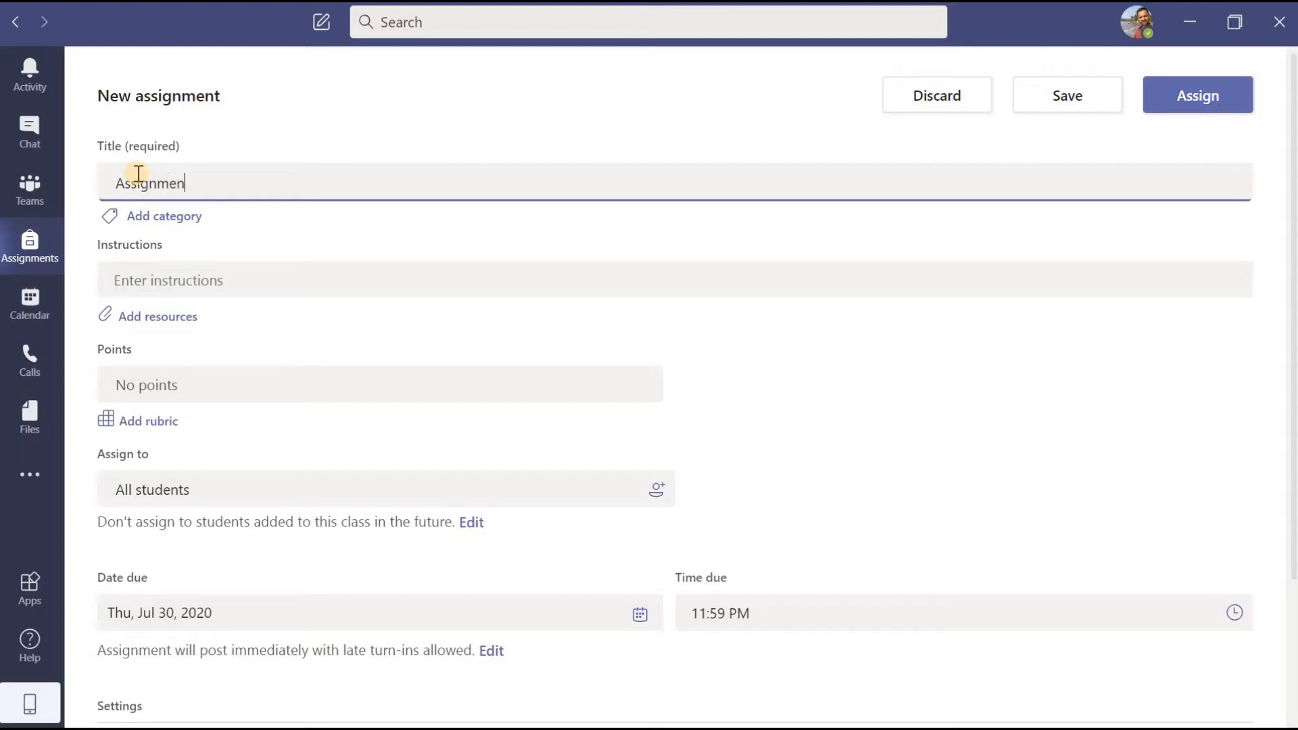
{"action": "type", "text": "t 1"}
{"action": "left_click", "coordinate": [150, 299]}
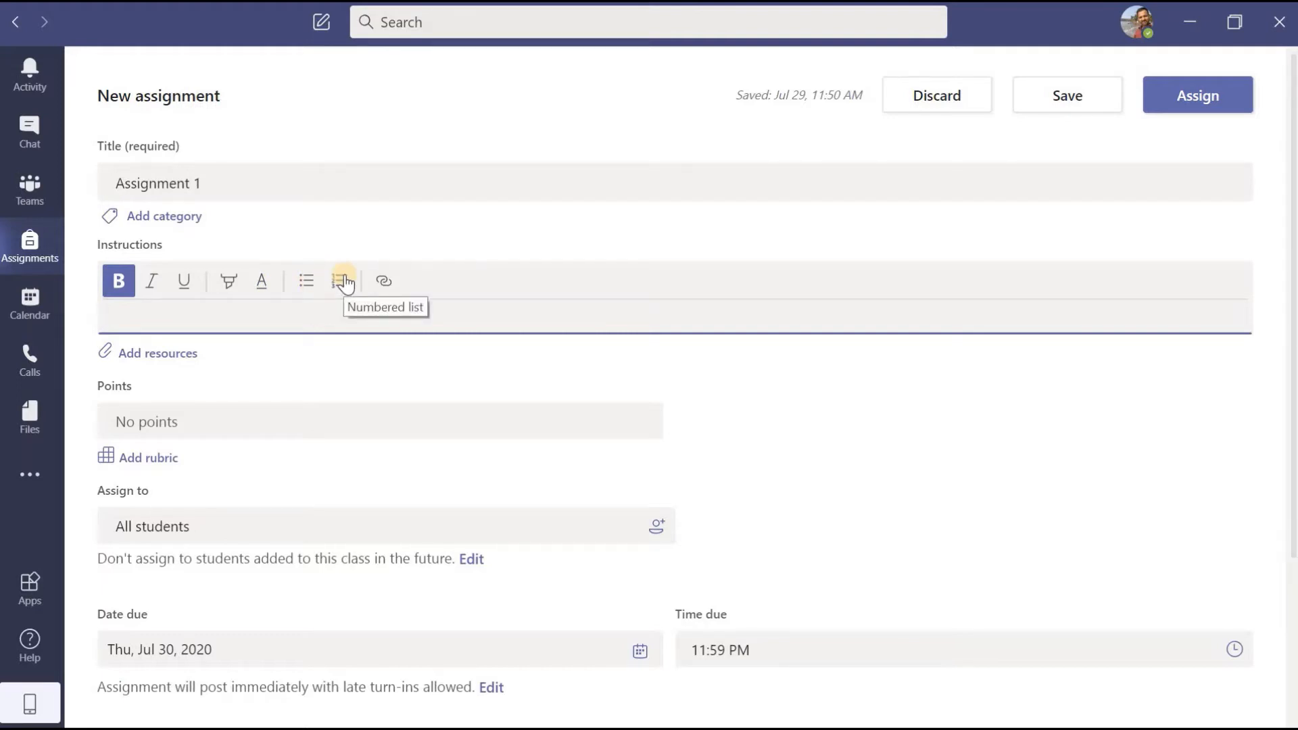
{"action": "left_click", "coordinate": [386, 281]}
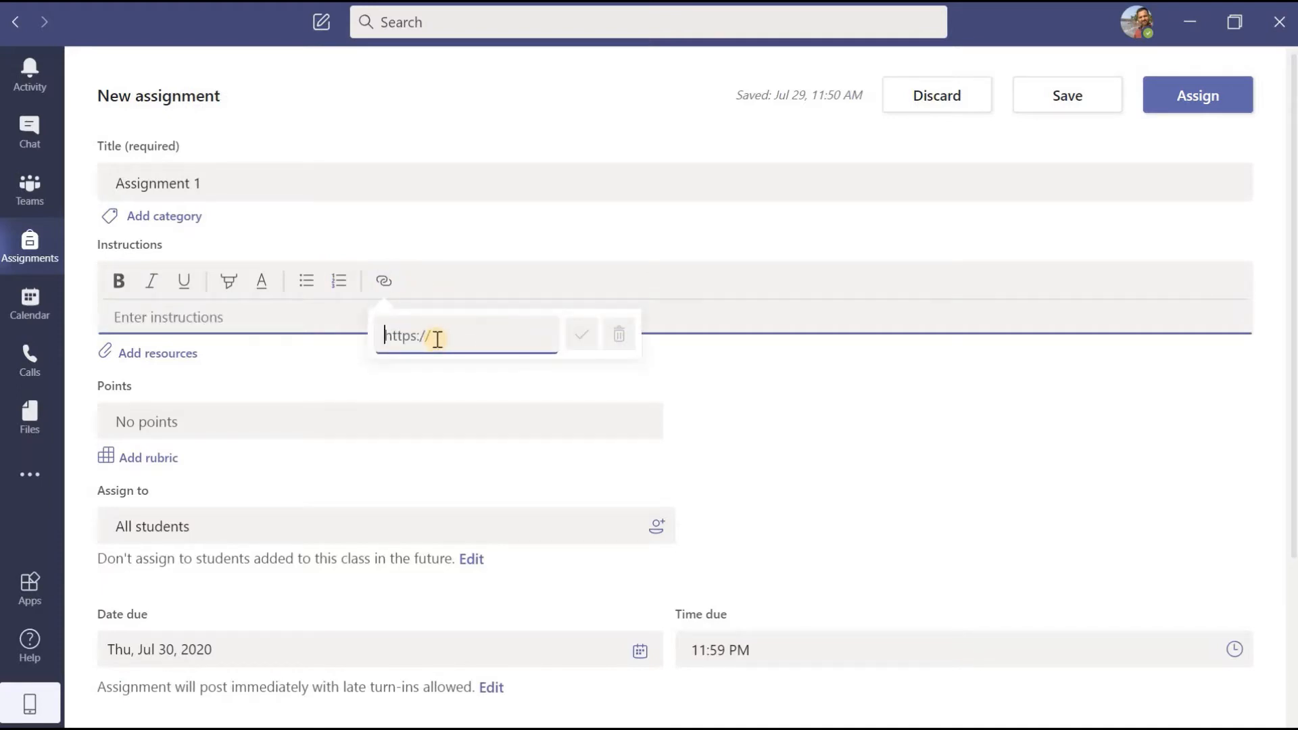
{"action": "type", "text": "you"}
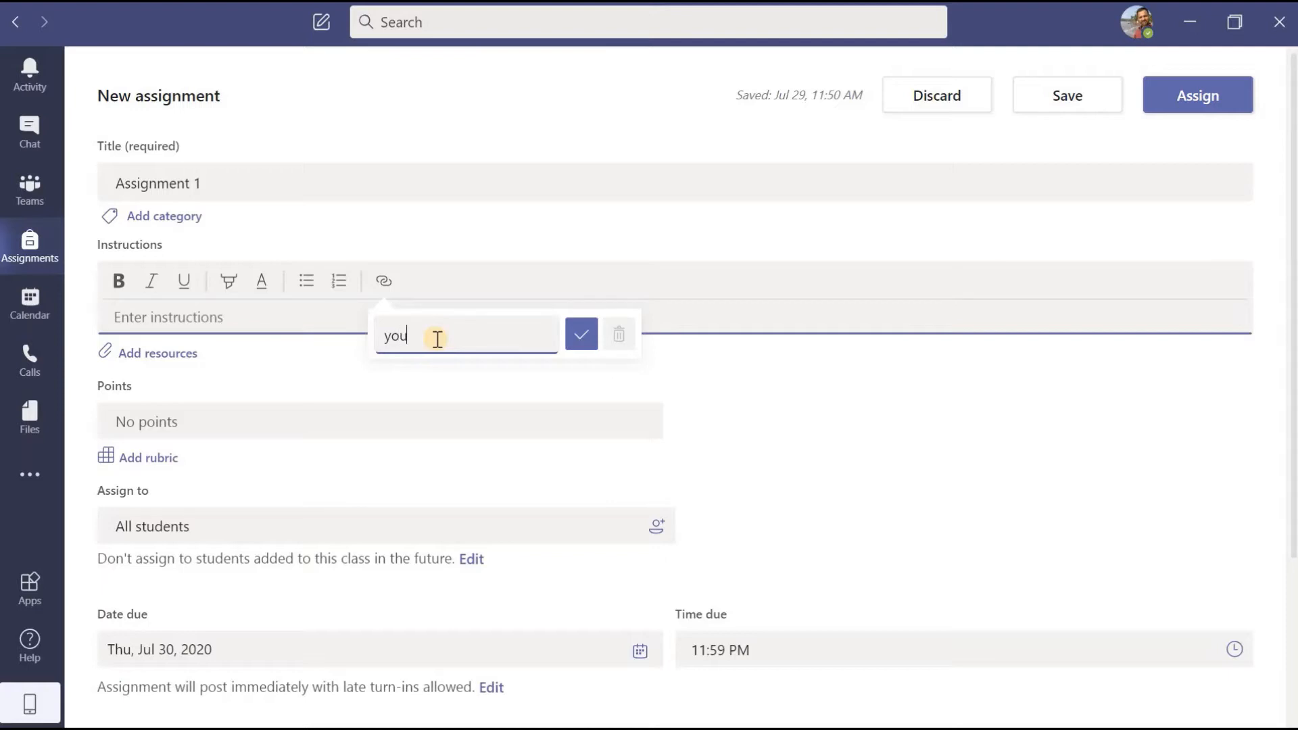
{"action": "type", "text": "tube.com"}
{"action": "left_click", "coordinate": [386, 336]}
{"action": "type", "text": "www."}
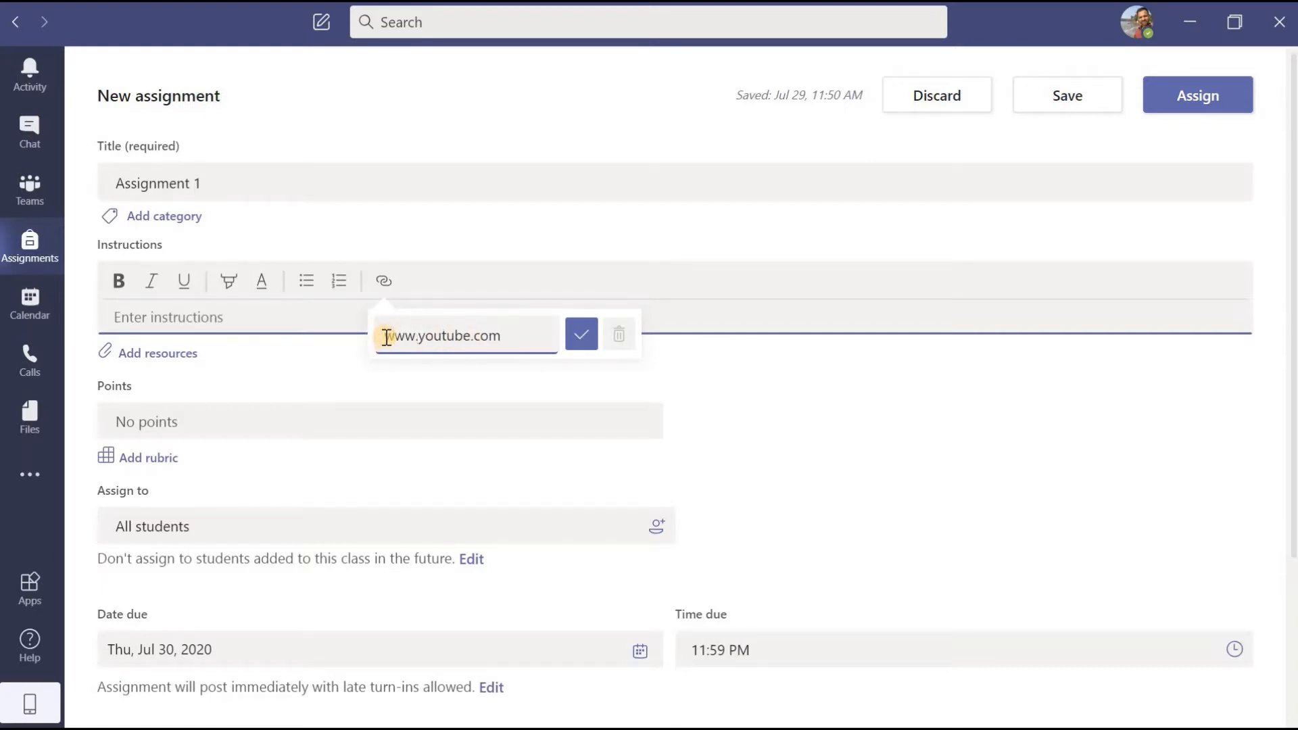
{"action": "left_click", "coordinate": [581, 334]}
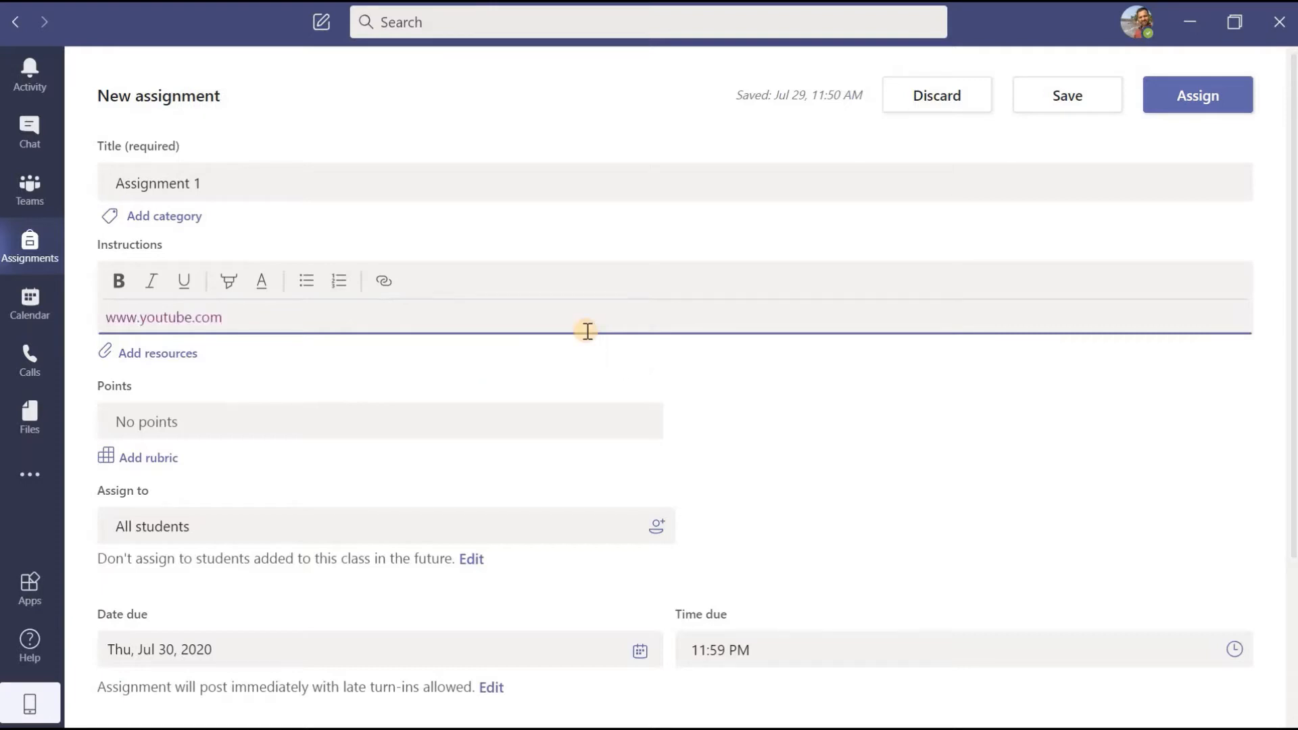
{"action": "left_click_drag", "start_coordinate": [226, 316], "coordinate": [108, 313]}
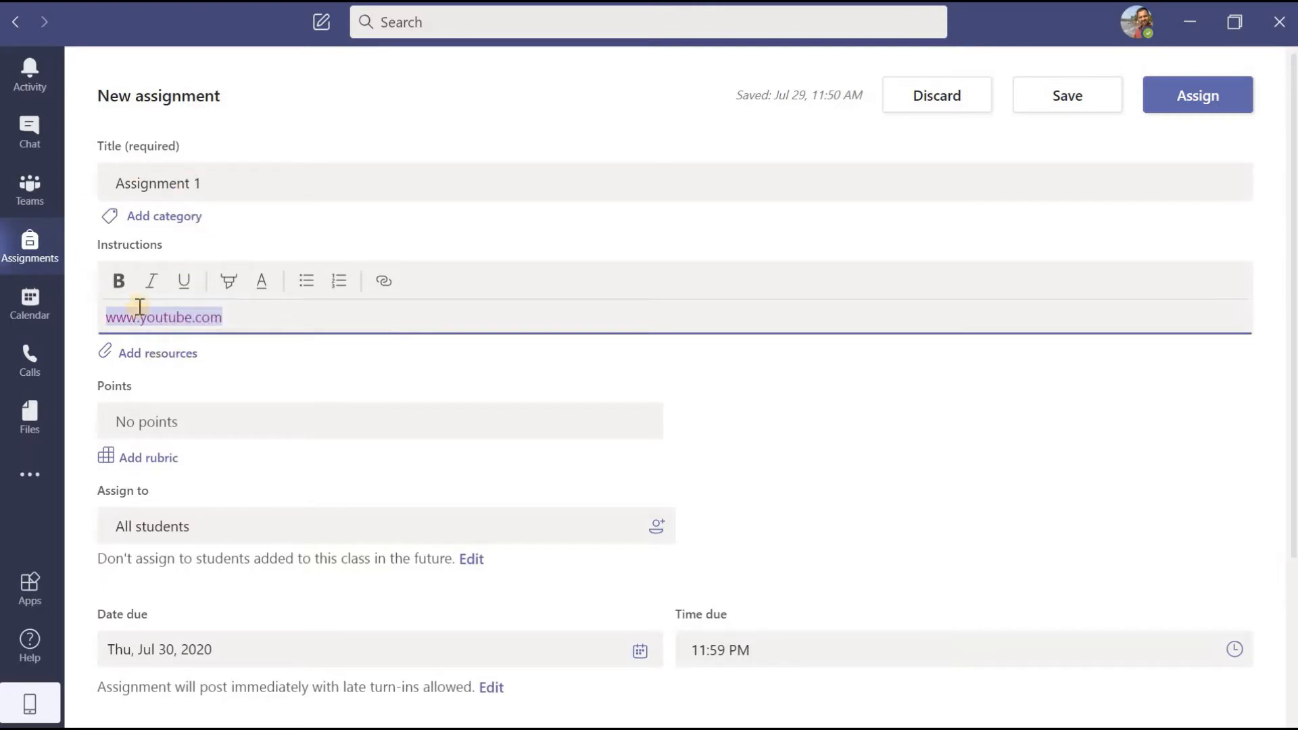
- Attach a new Excel spreadsheet named "Resourse File" as an assignment resource and view the options for the attached file
{"action": "left_click", "coordinate": [160, 365]}
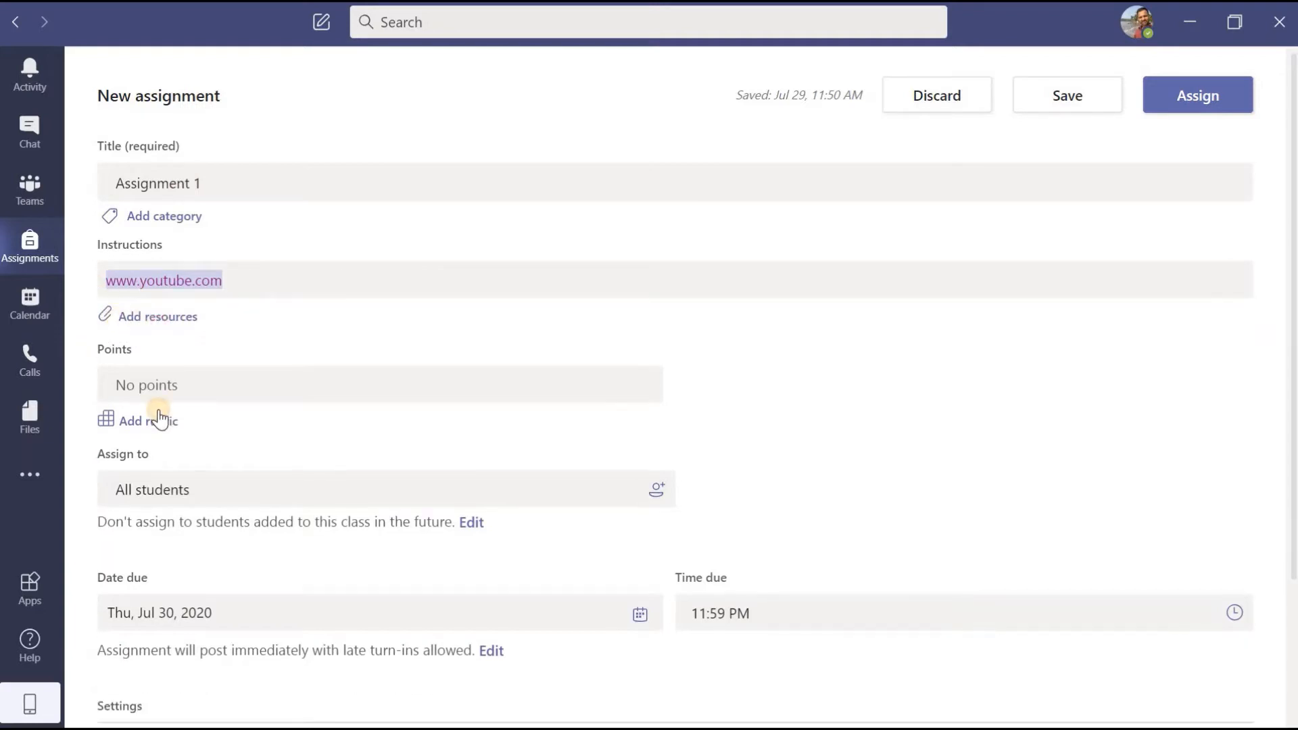
{"action": "left_click", "coordinate": [155, 313]}
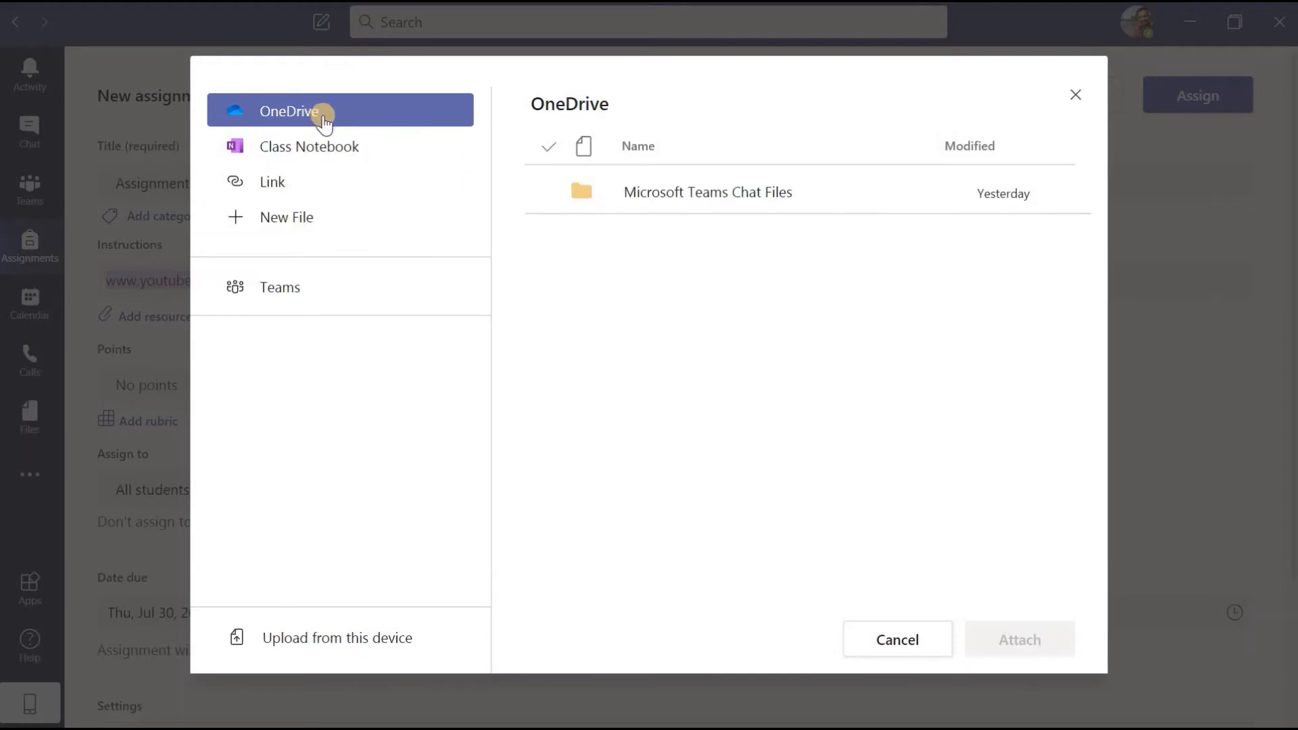
{"action": "left_click", "coordinate": [317, 149]}
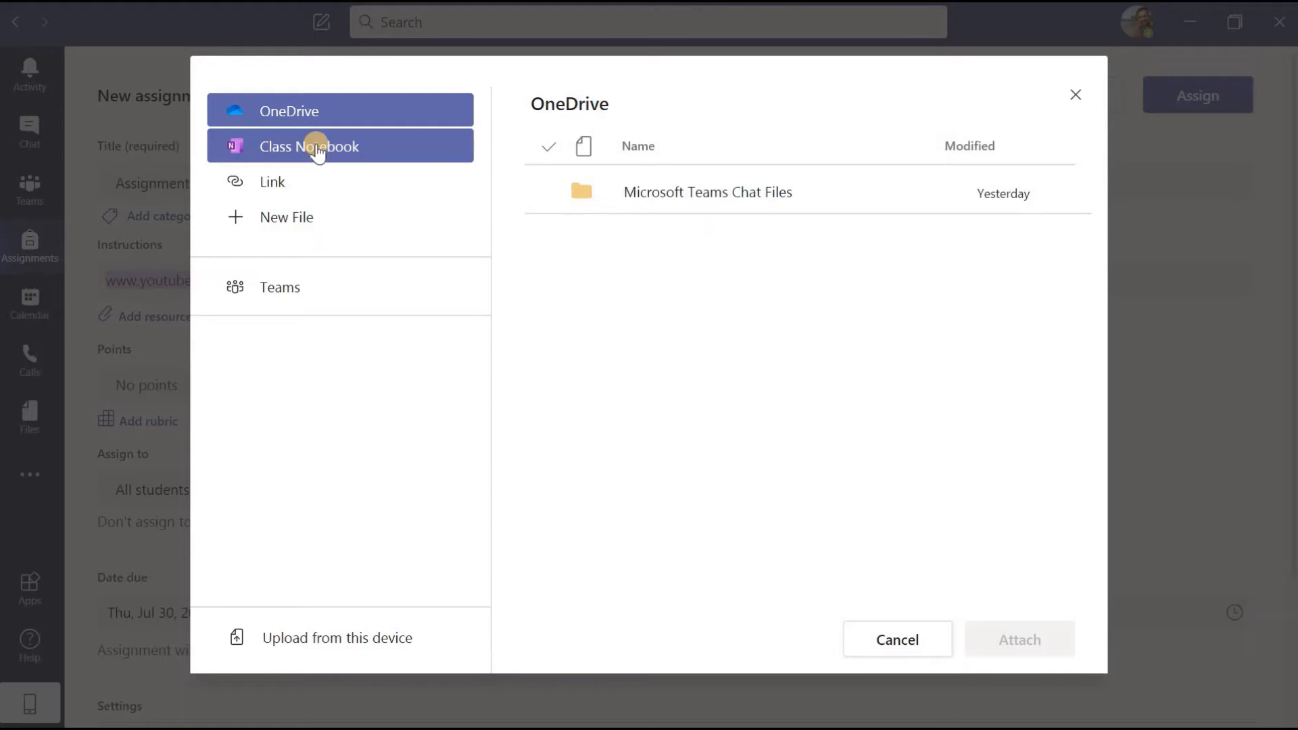
{"action": "left_click", "coordinate": [300, 182]}
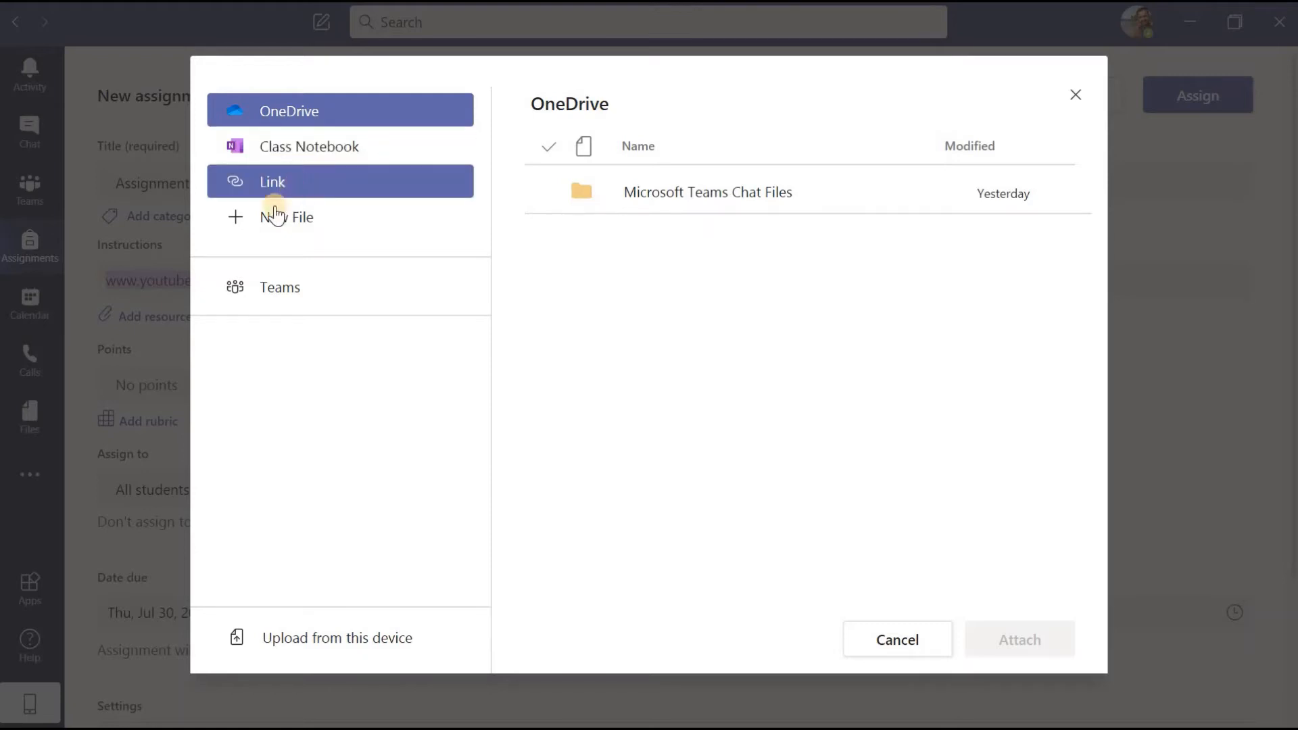
{"action": "left_click", "coordinate": [236, 217]}
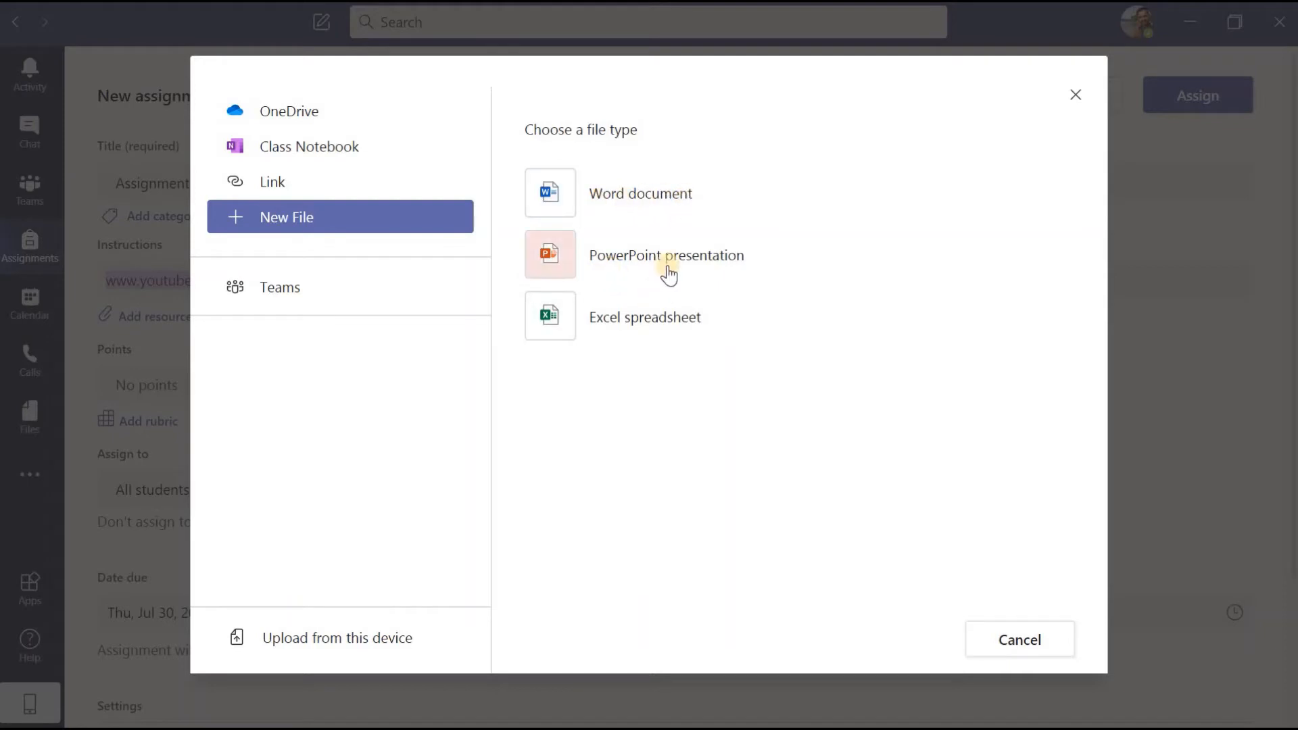
{"action": "left_click", "coordinate": [567, 328]}
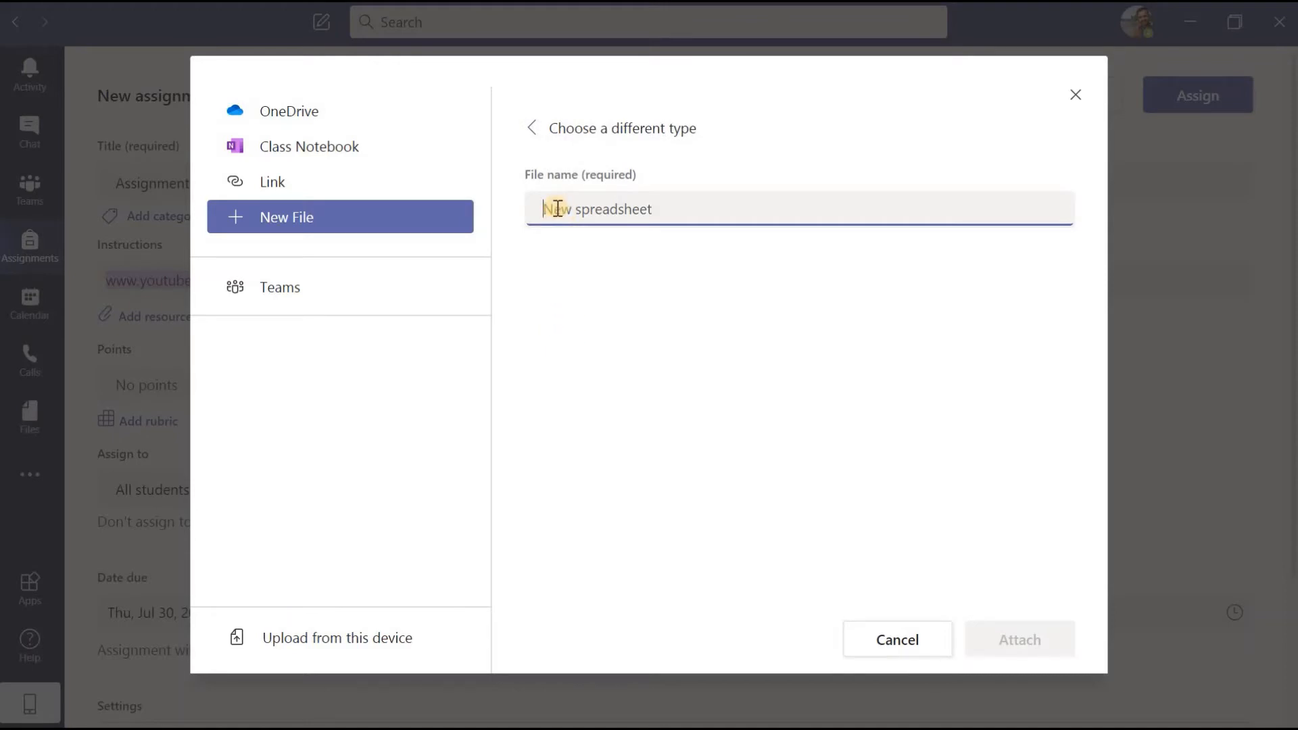
{"action": "type", "text": "Res"}
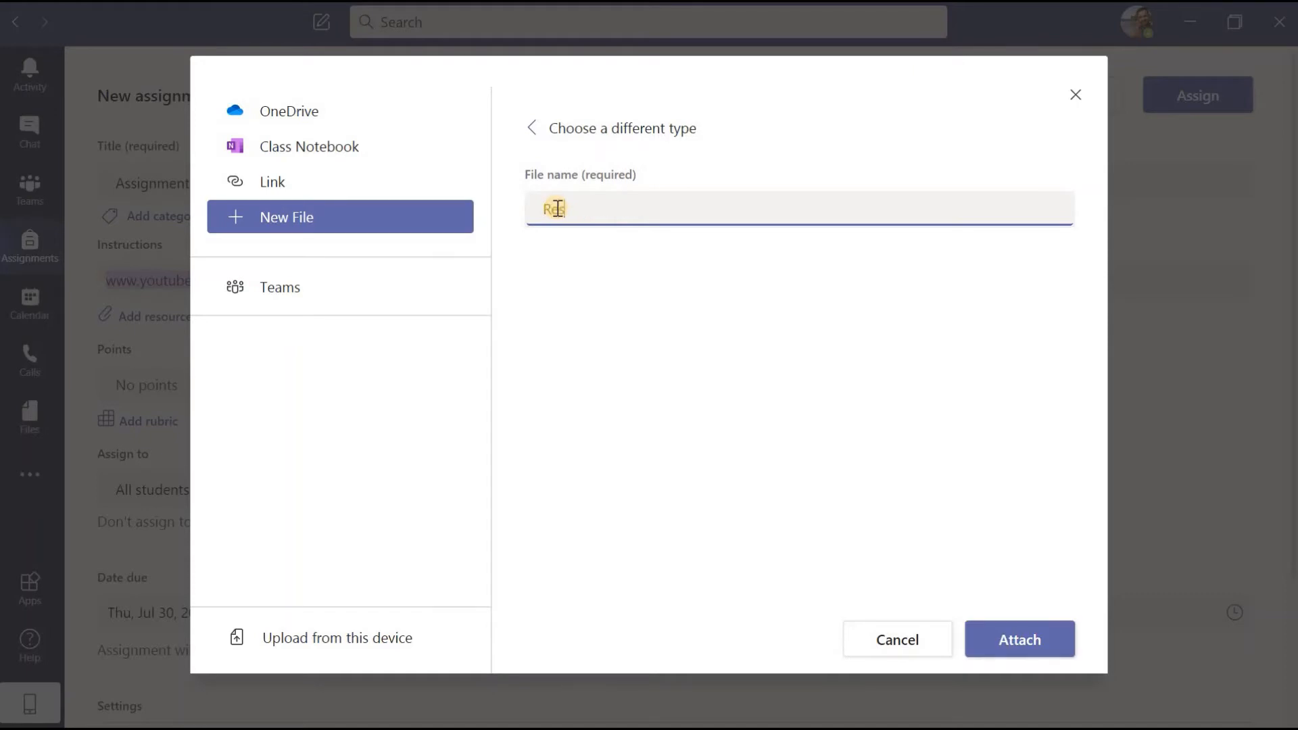
{"action": "type", "text": "ourse File"}
{"action": "left_click_drag", "start_coordinate": [545, 209], "coordinate": [830, 298]}
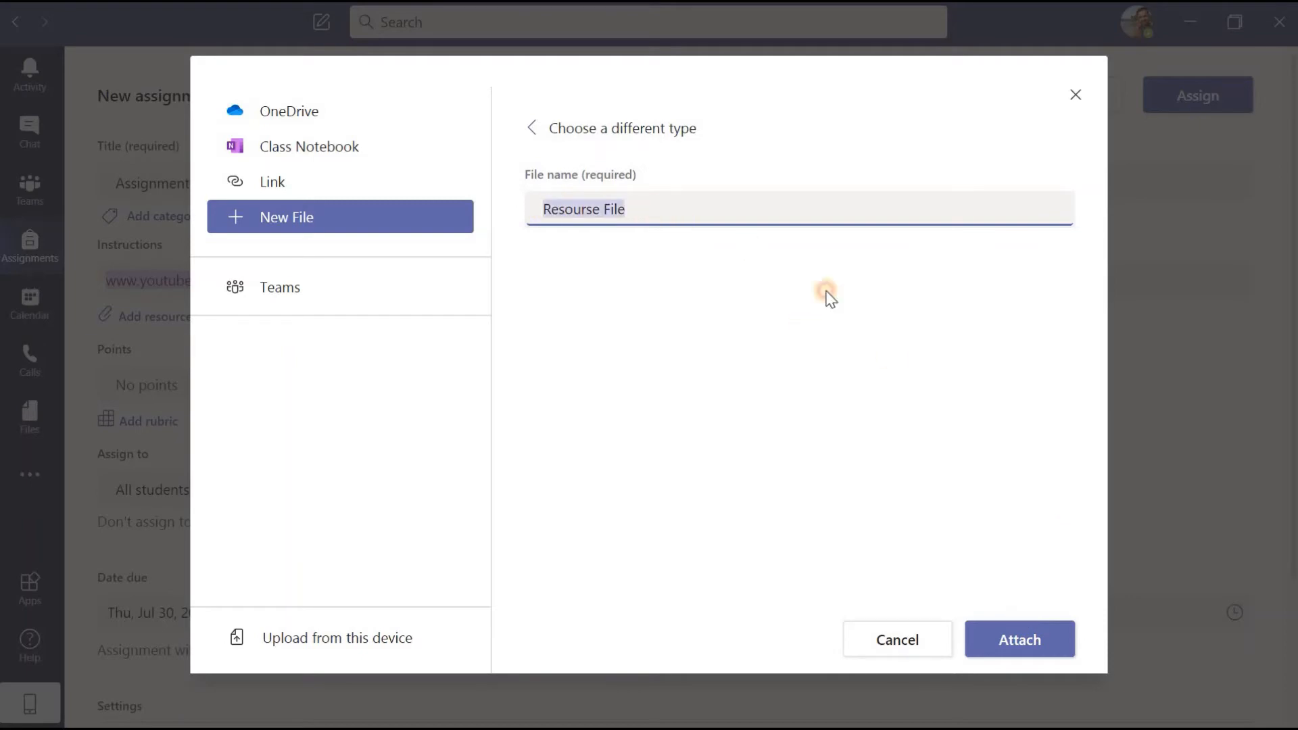
{"action": "left_click", "coordinate": [1030, 636]}
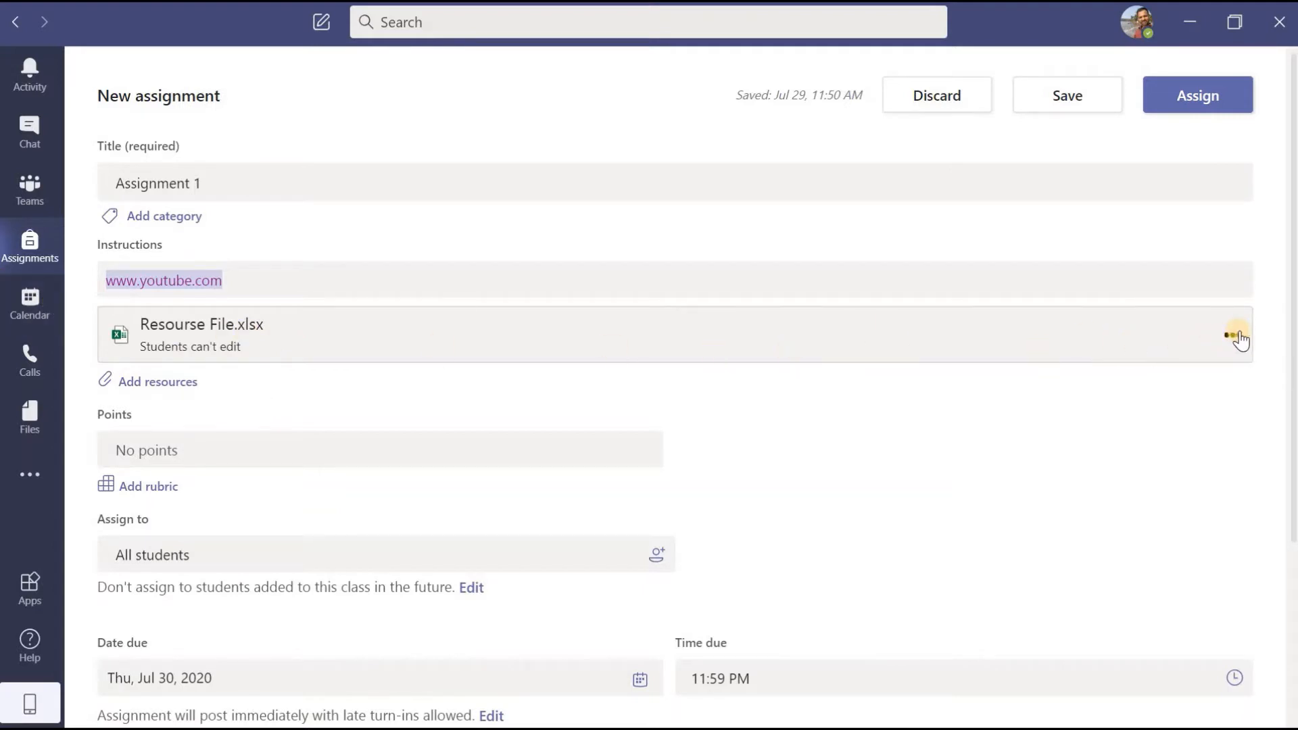
{"action": "left_click", "coordinate": [1238, 335]}
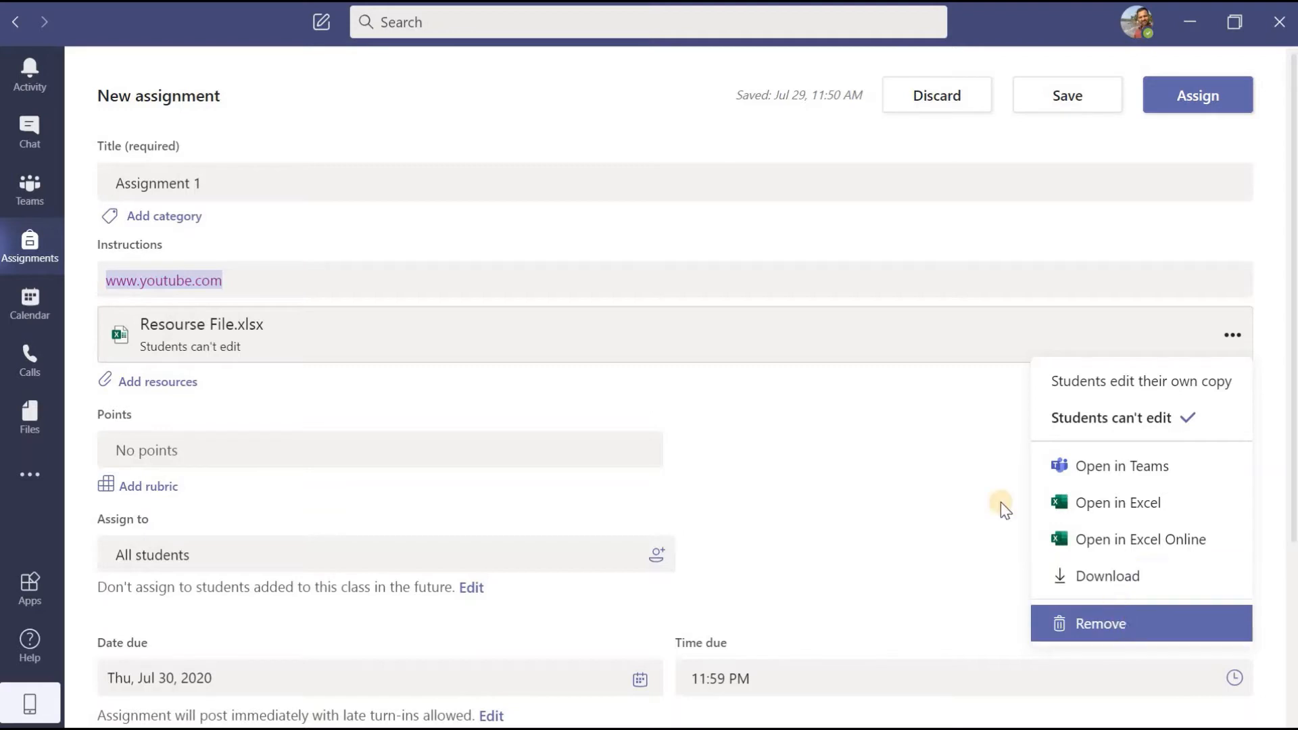
{"action": "left_click", "coordinate": [947, 387]}
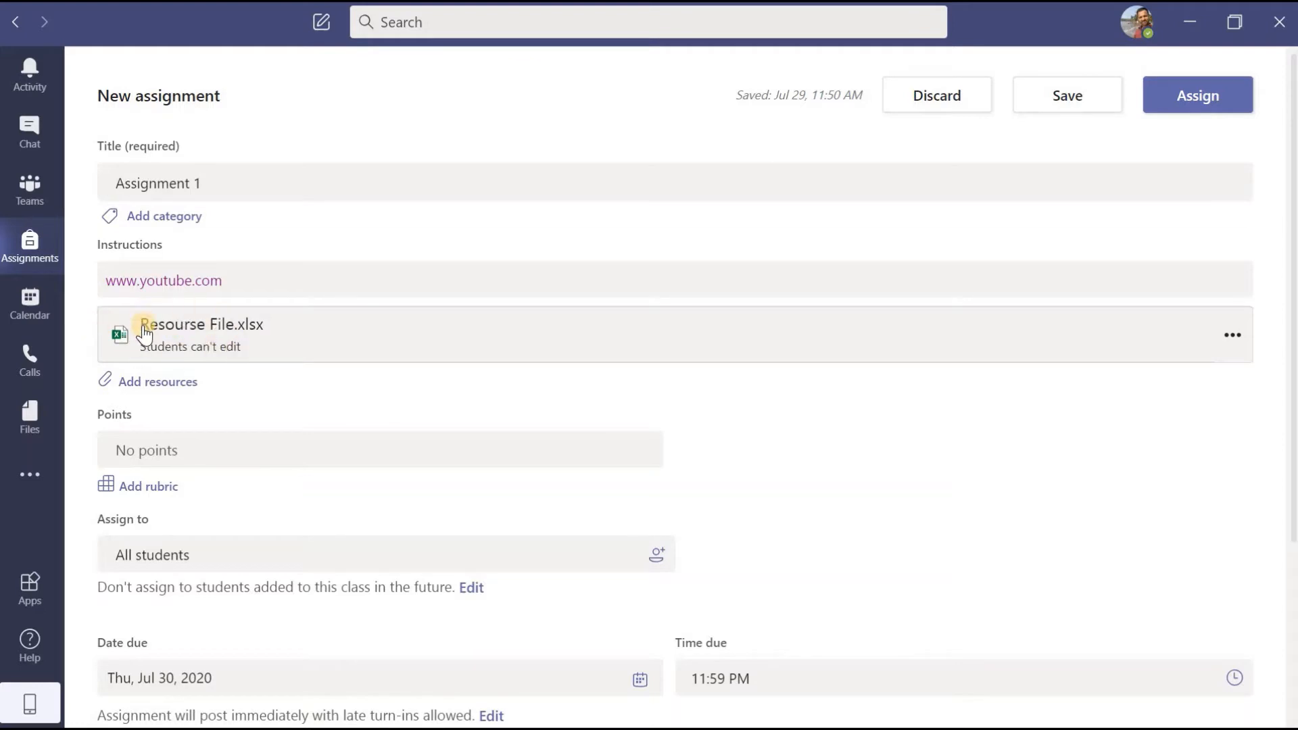
- Upload the file "Assignment 1" from this device's Desktop and attach it as an additional assignment resource
{"action": "left_click", "coordinate": [156, 384]}
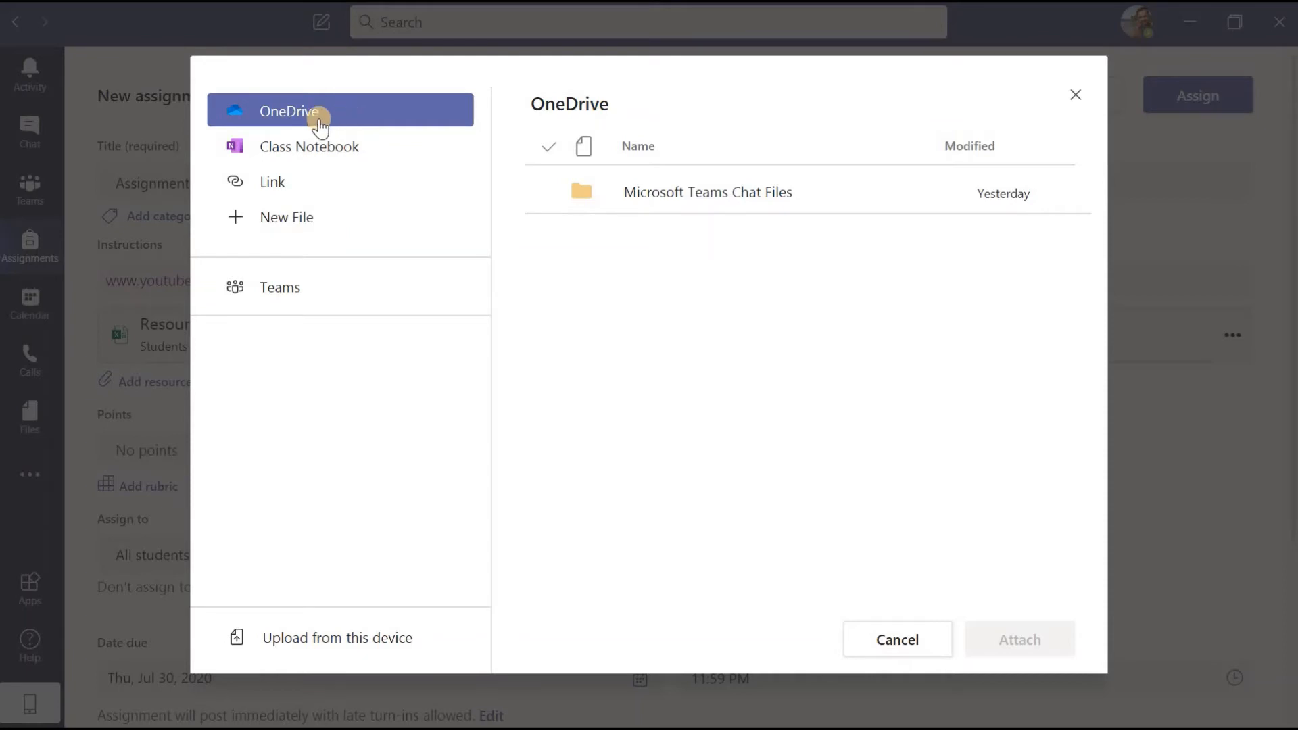
{"action": "left_click", "coordinate": [269, 298]}
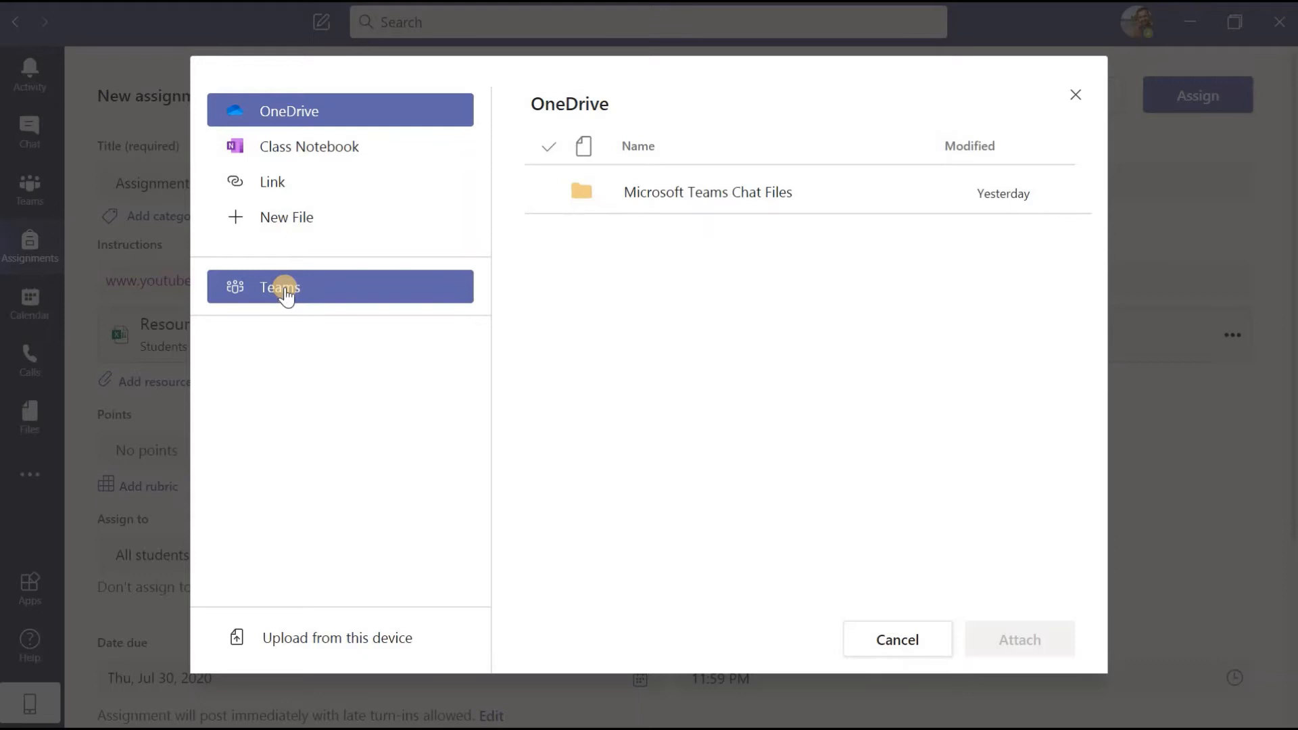
{"action": "left_click", "coordinate": [234, 290]}
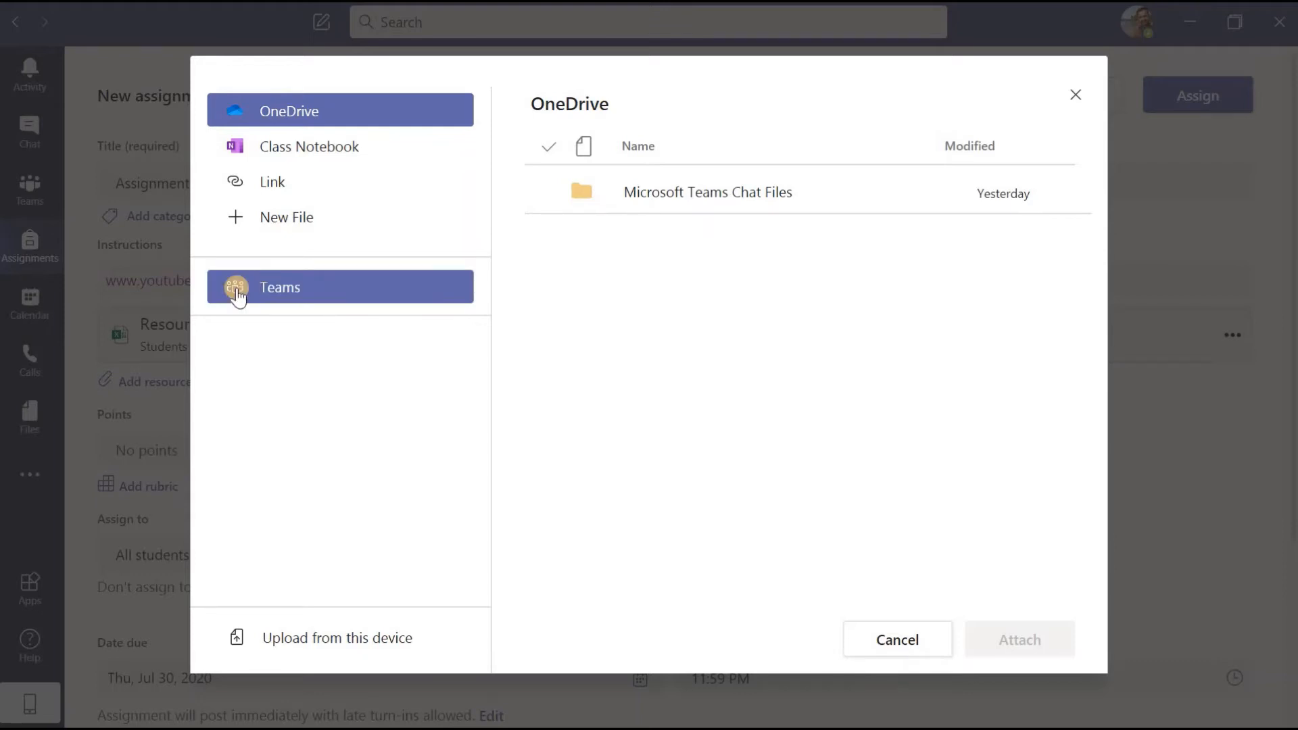
{"action": "left_click", "coordinate": [291, 636]}
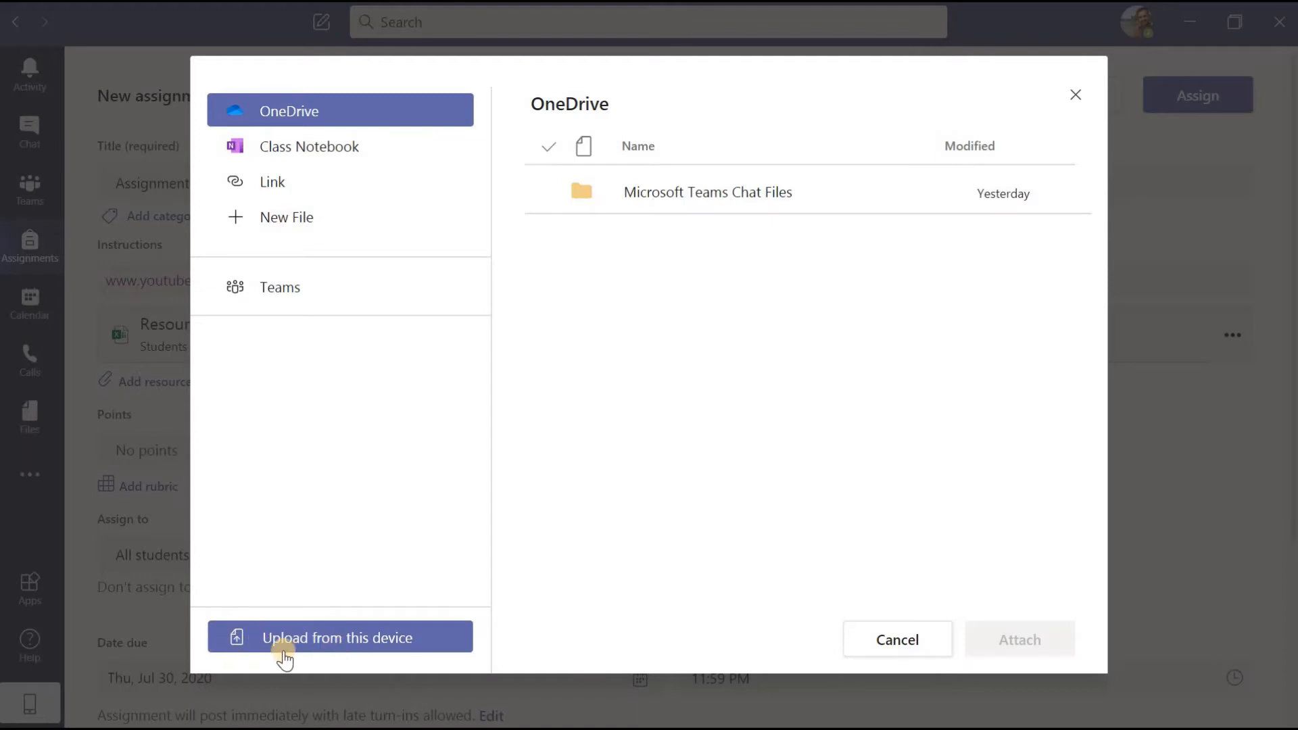
{"action": "left_click", "coordinate": [338, 642]}
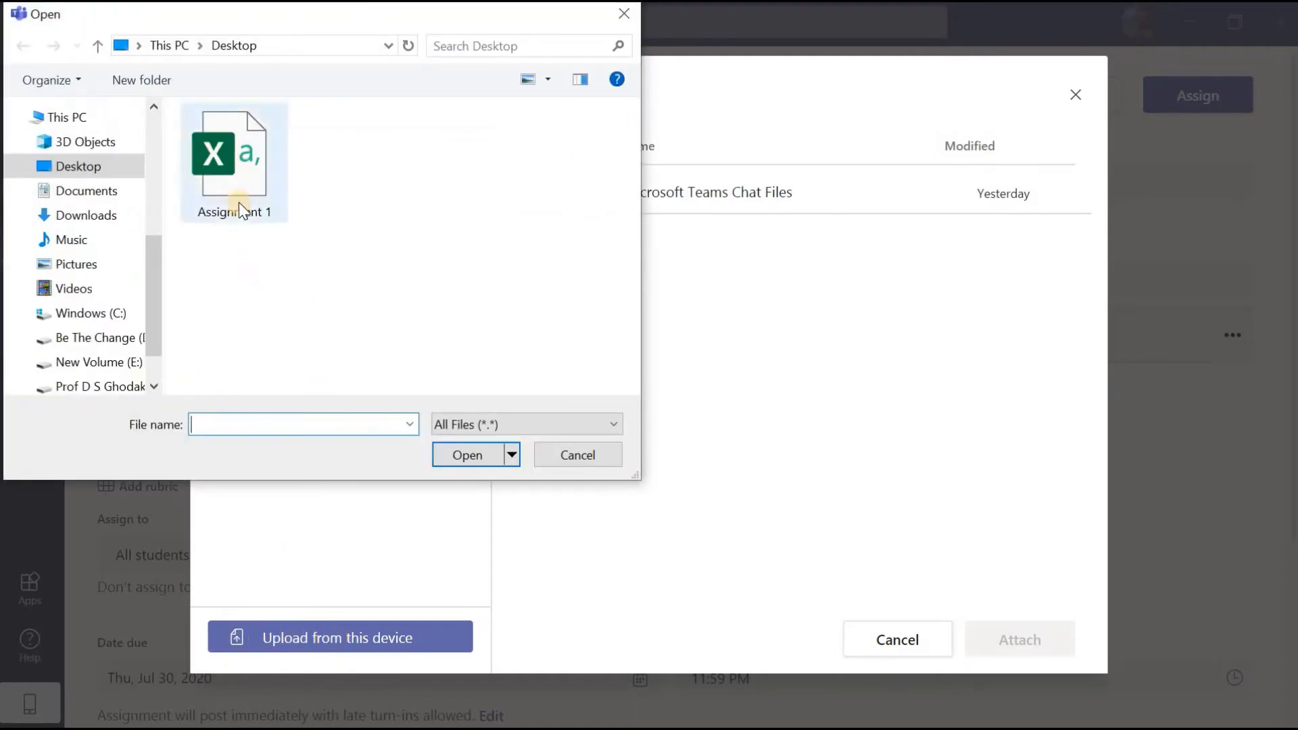
{"action": "left_click", "coordinate": [235, 196]}
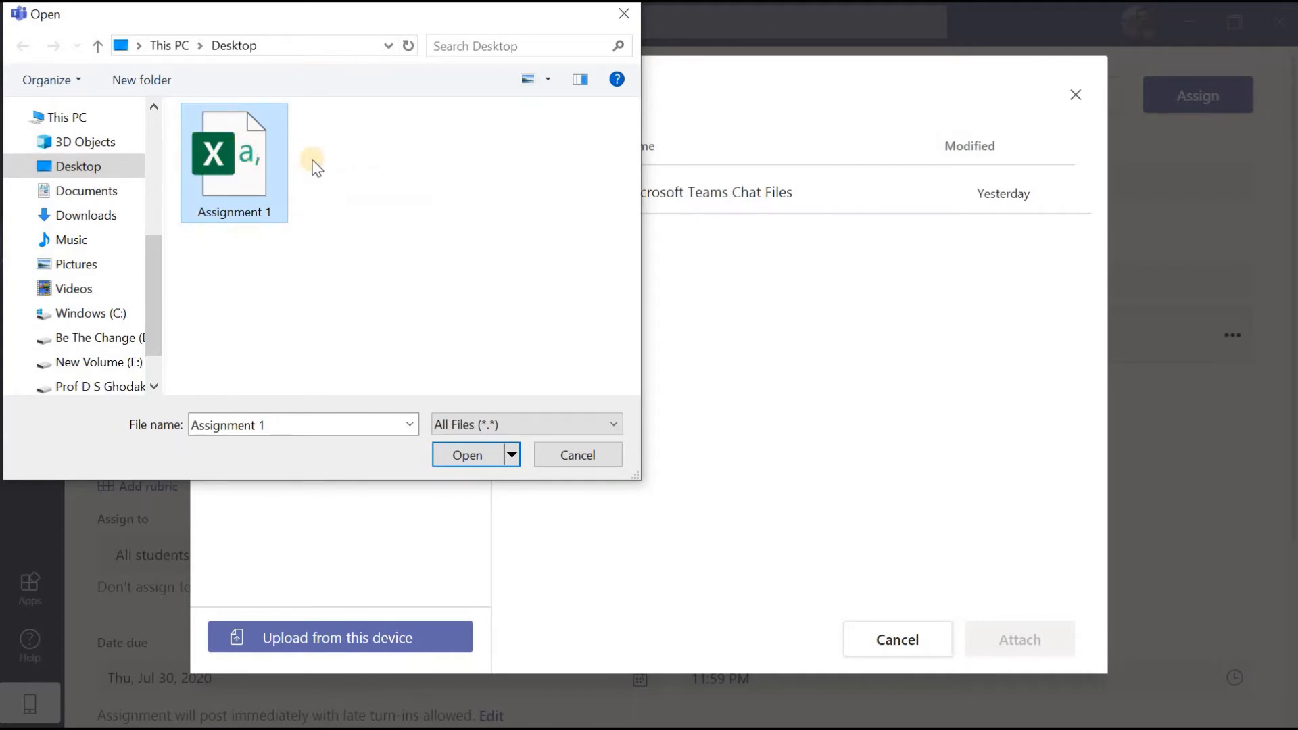
{"action": "left_click", "coordinate": [465, 461]}
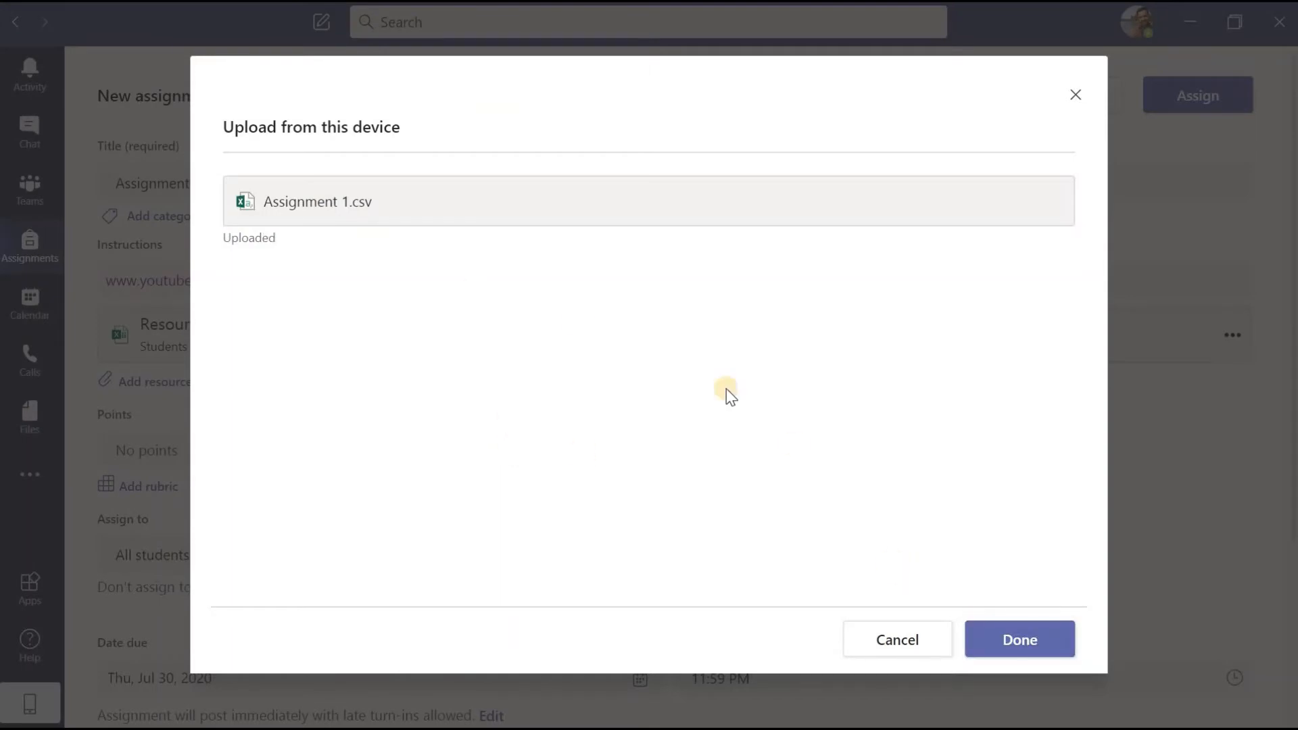
{"action": "left_click", "coordinate": [1026, 639]}
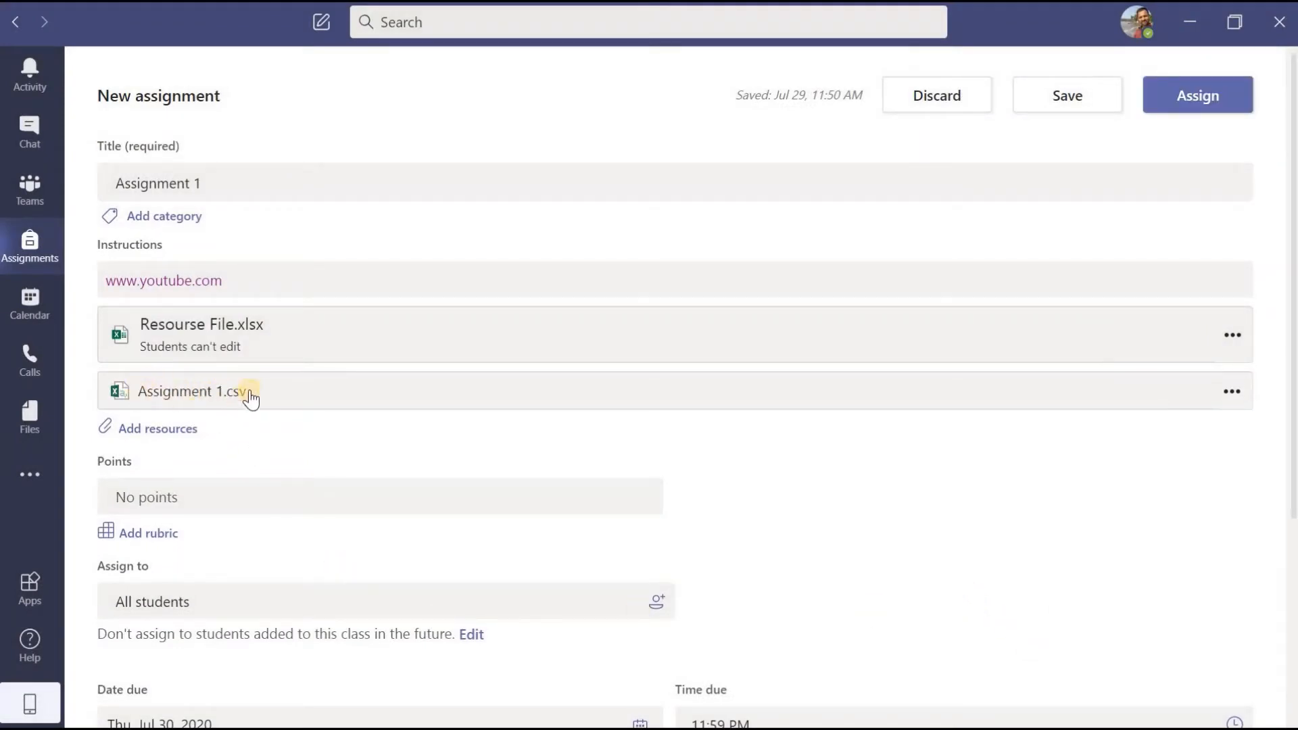
- Set the assignment's points to 10 and check the rubric options without adding a rubric
{"action": "scroll", "coordinate": [273, 411], "scroll_direction": "down", "scroll_amount": 2}
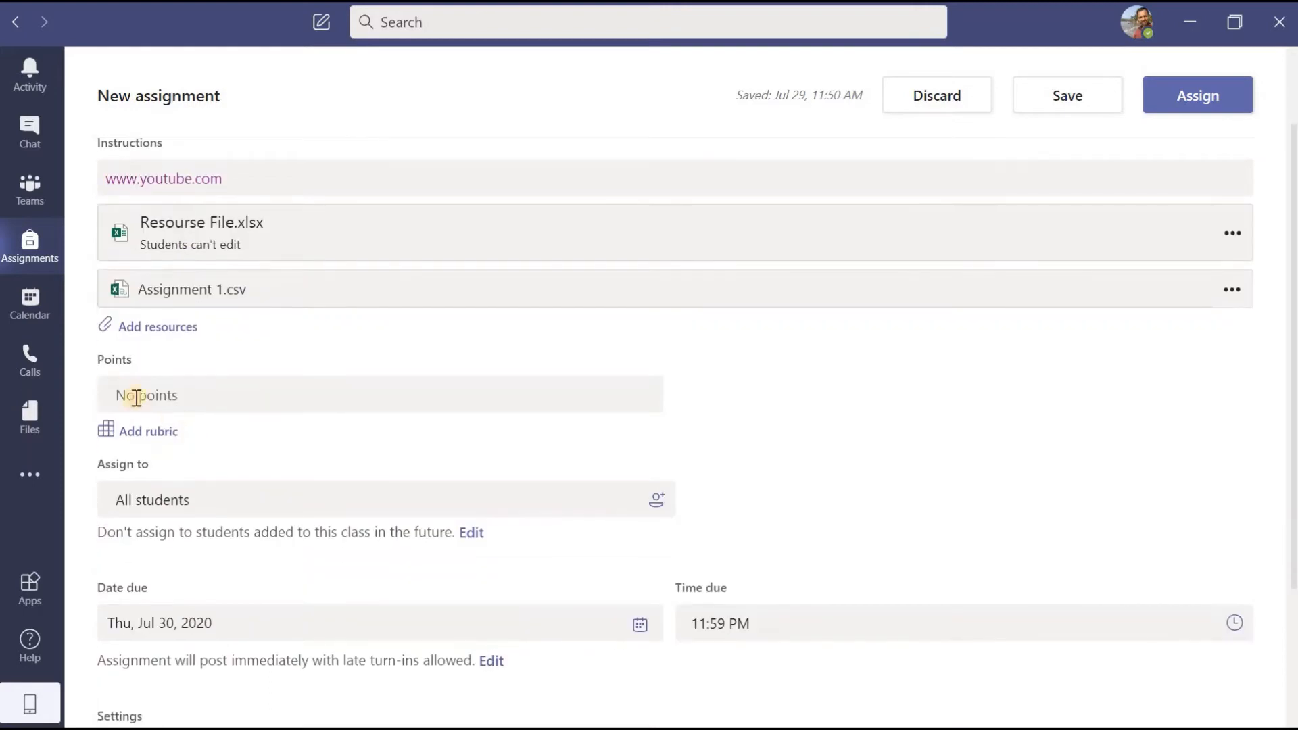
{"action": "left_click", "coordinate": [137, 403]}
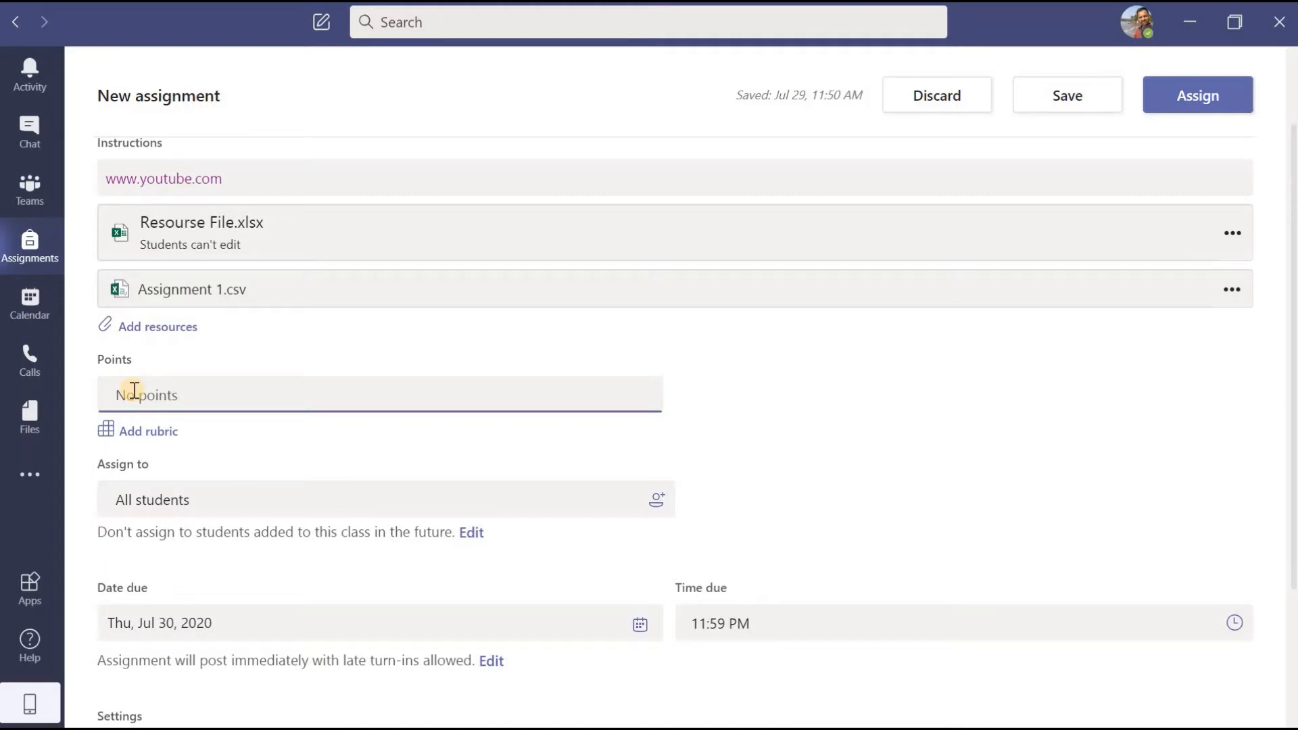
{"action": "type", "text": "10"}
{"action": "left_click", "coordinate": [123, 436]}
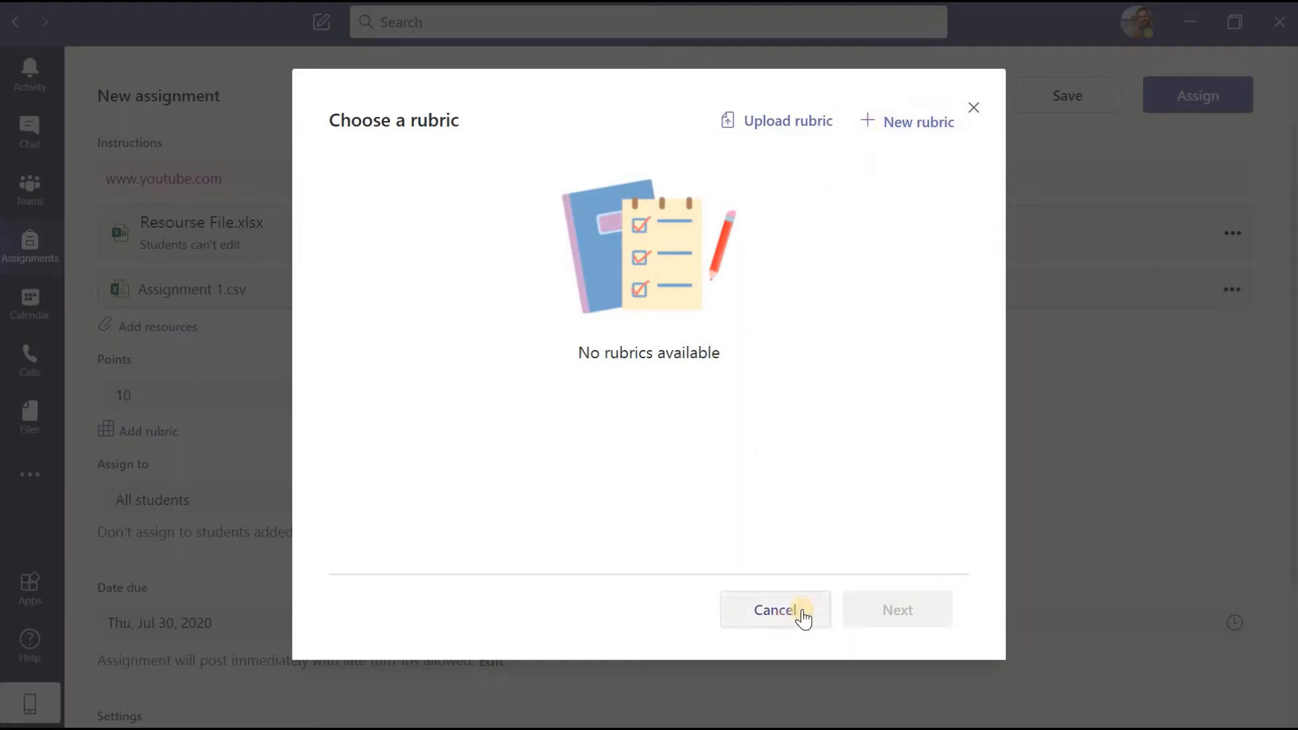
{"action": "left_click", "coordinate": [973, 109]}
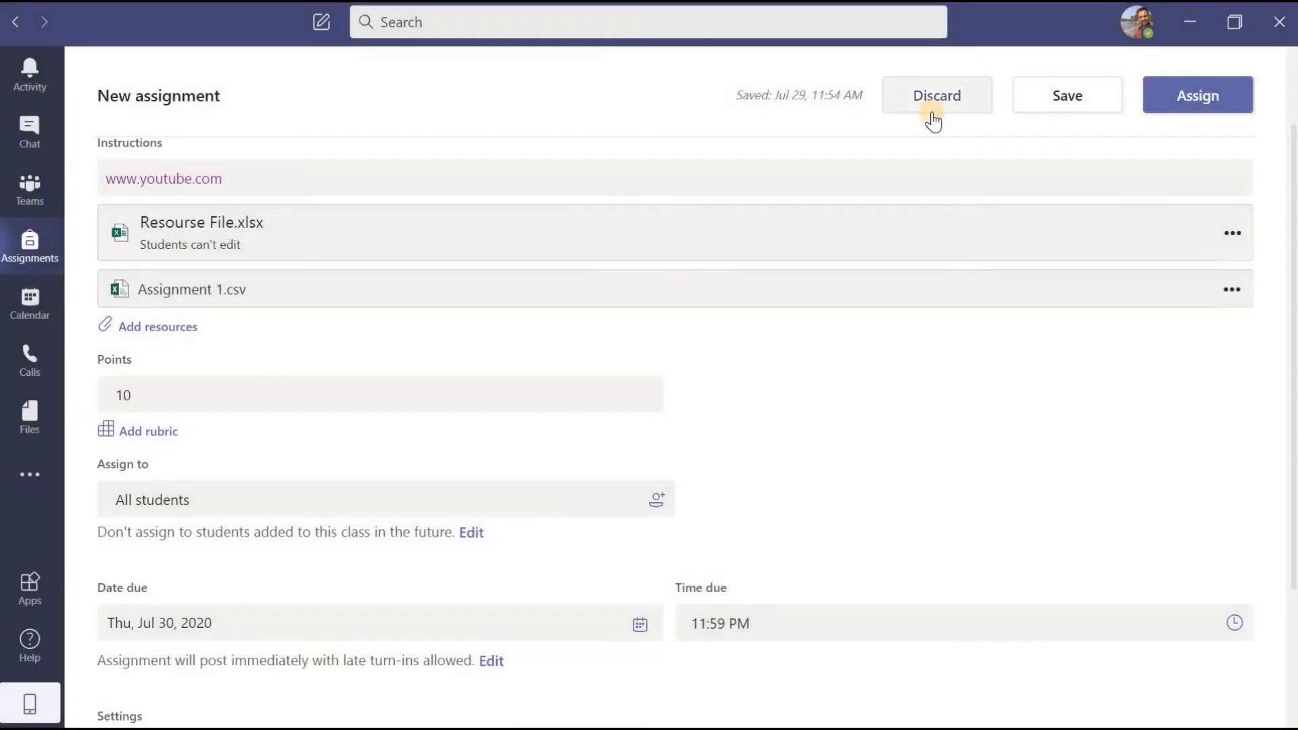
- Change the student assignment settings so the assignment also goes to all students added to the class in the future
{"action": "scroll", "coordinate": [174, 390], "scroll_direction": "down", "scroll_amount": 2}
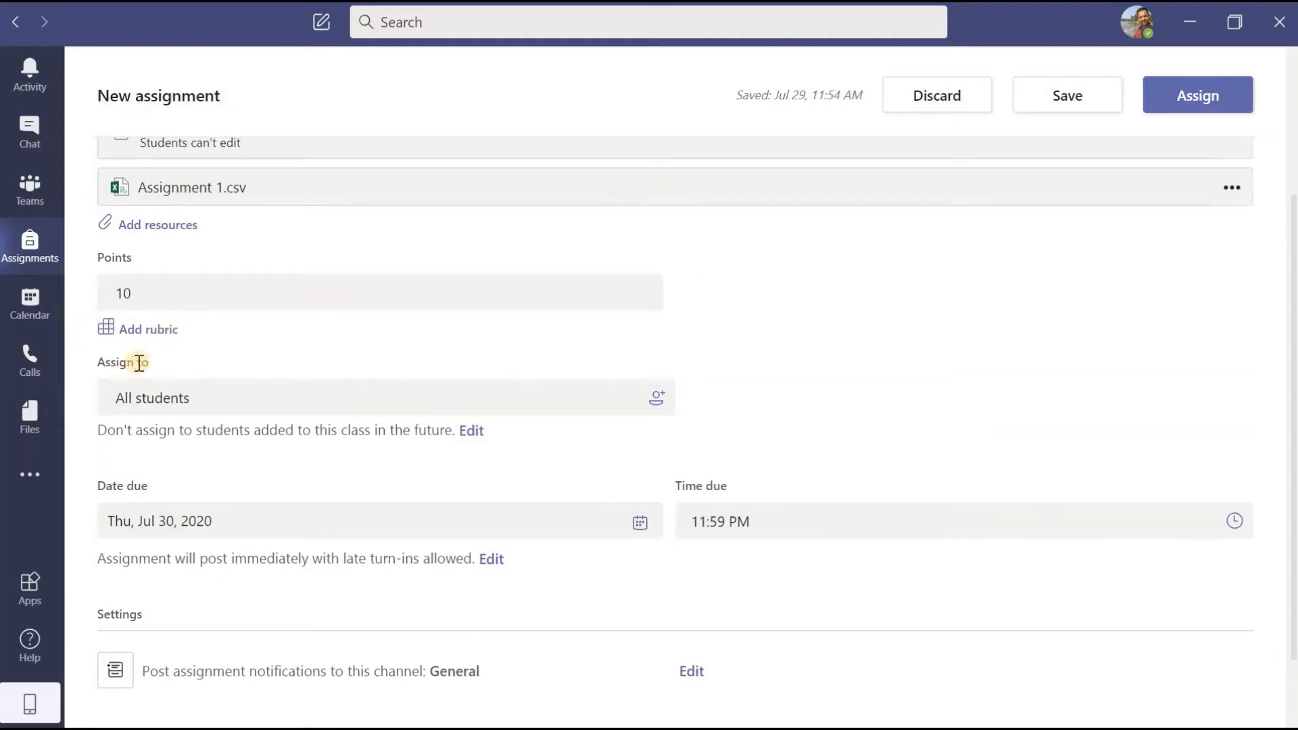
{"action": "scroll", "coordinate": [140, 363], "scroll_direction": "down", "scroll_amount": 2}
{"action": "left_click_drag", "start_coordinate": [104, 265], "coordinate": [175, 277]}
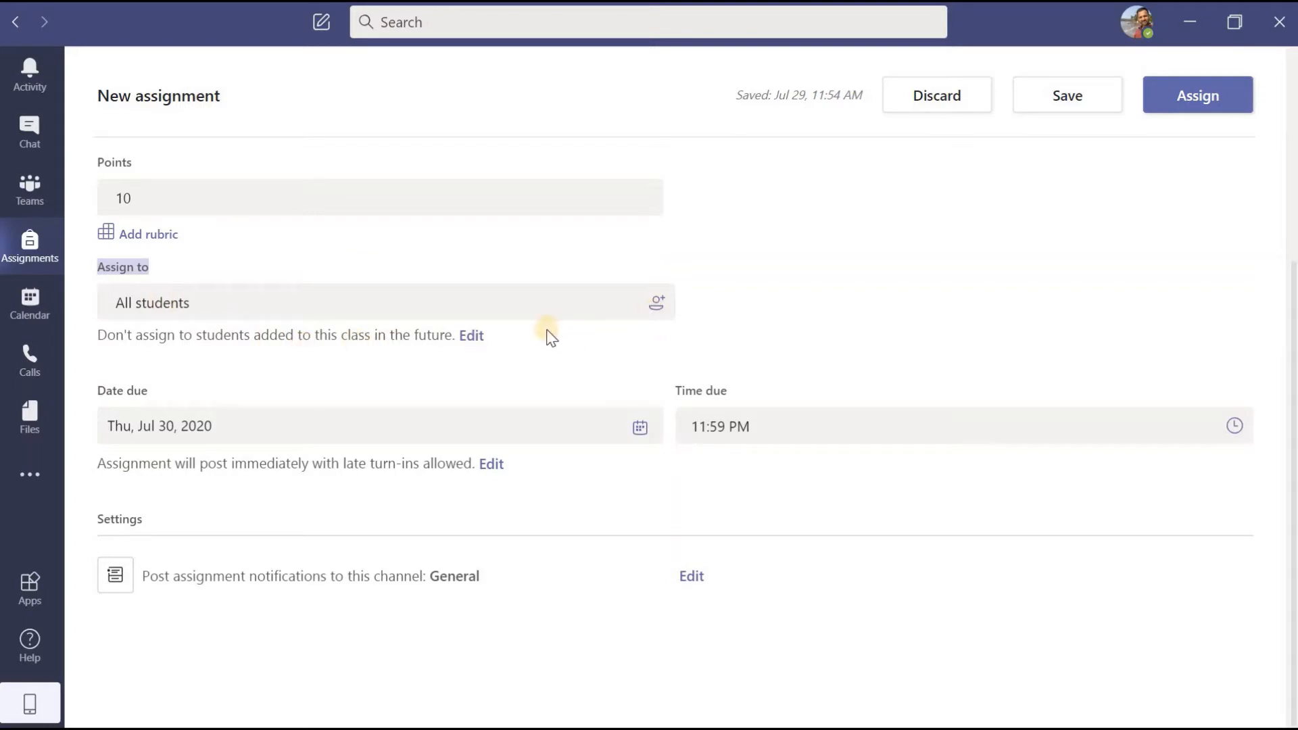
{"action": "left_click", "coordinate": [475, 337]}
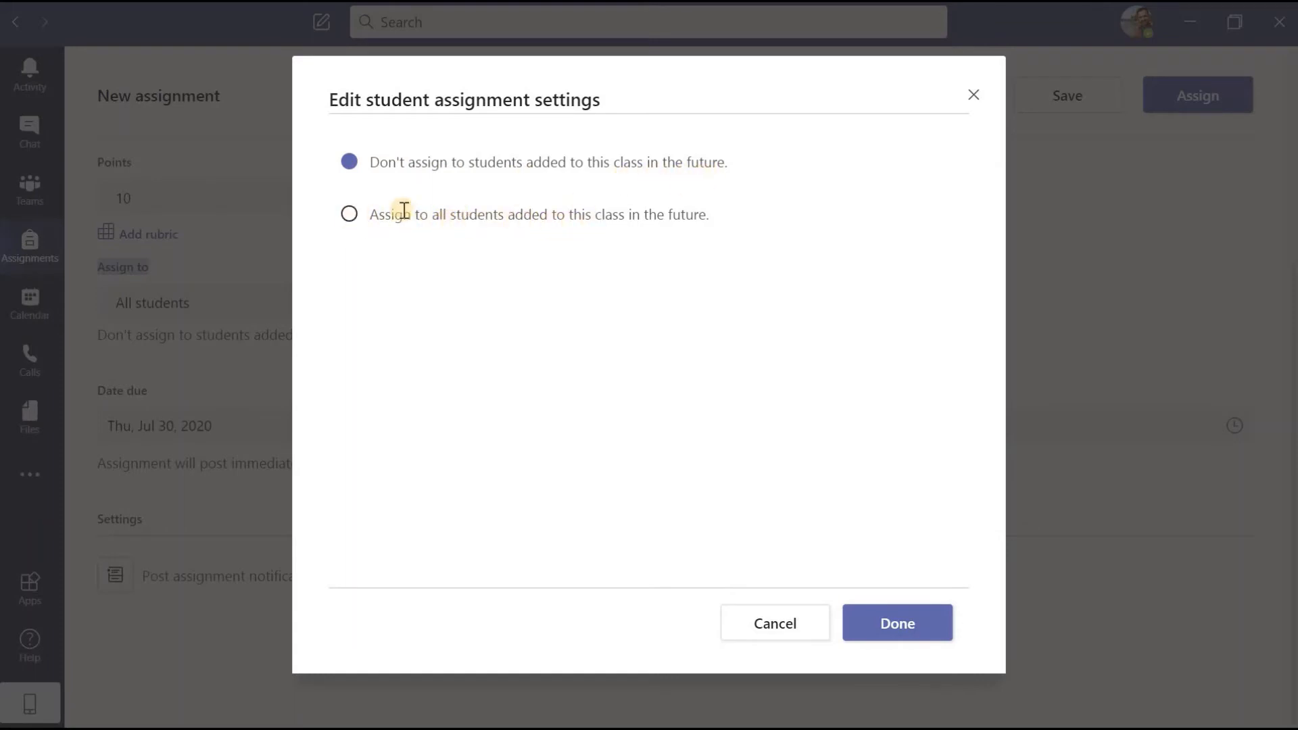
{"action": "left_click", "coordinate": [350, 215]}
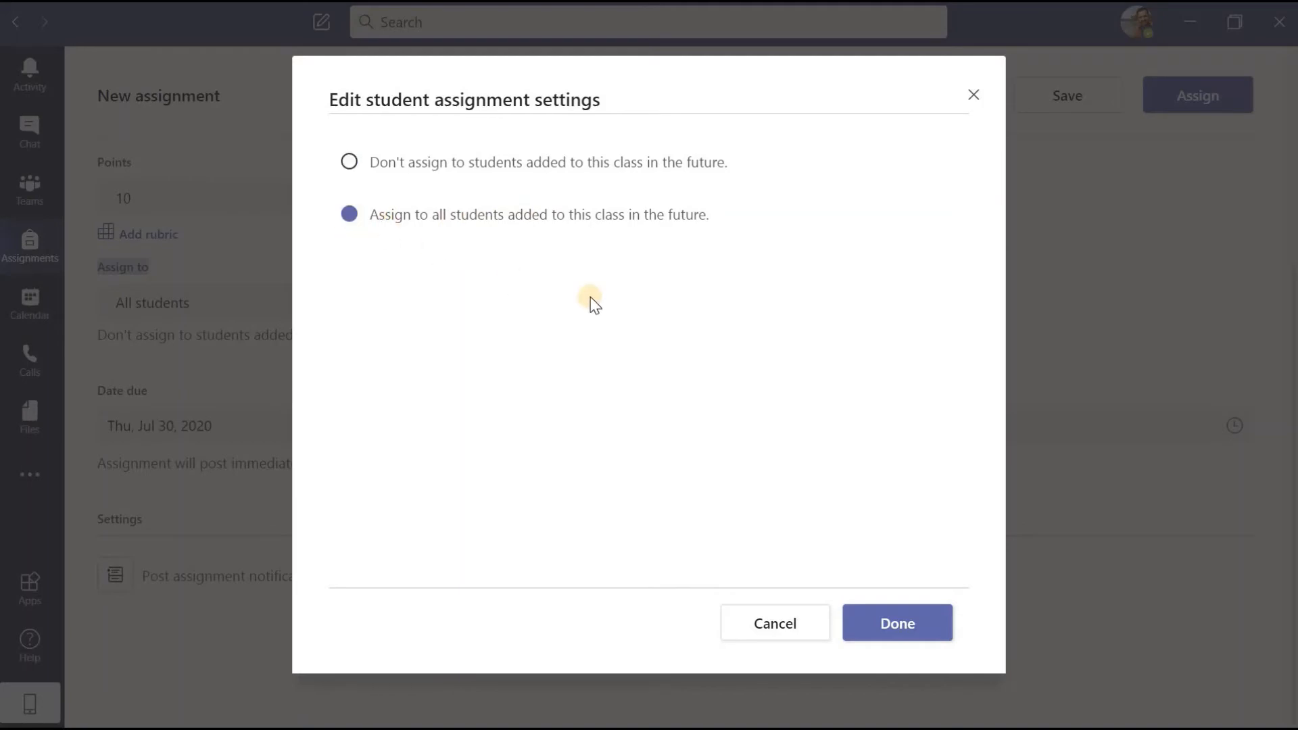
{"action": "left_click", "coordinate": [910, 619]}
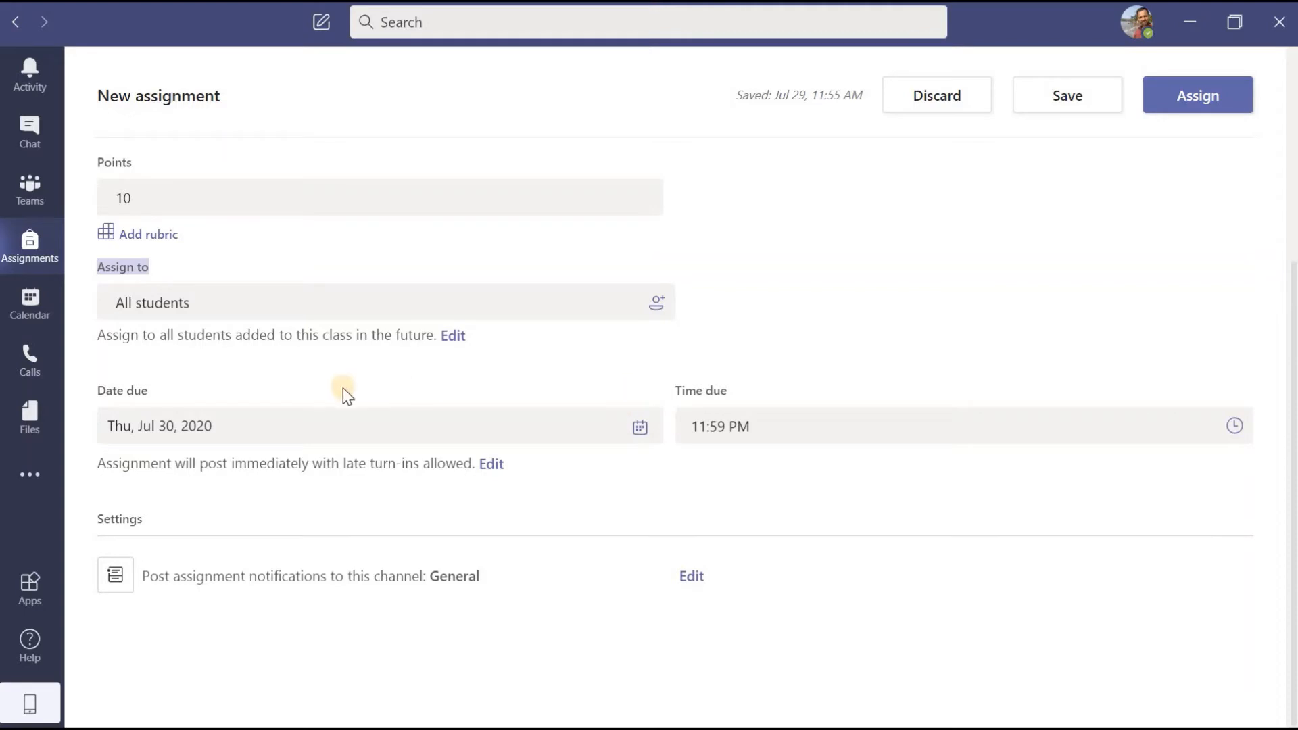
- Set the assignment's due date to Fri, Jul 31, 2020 and highlight the due time
{"action": "left_click", "coordinate": [160, 398]}
{"action": "triple_click", "coordinate": [160, 399]}
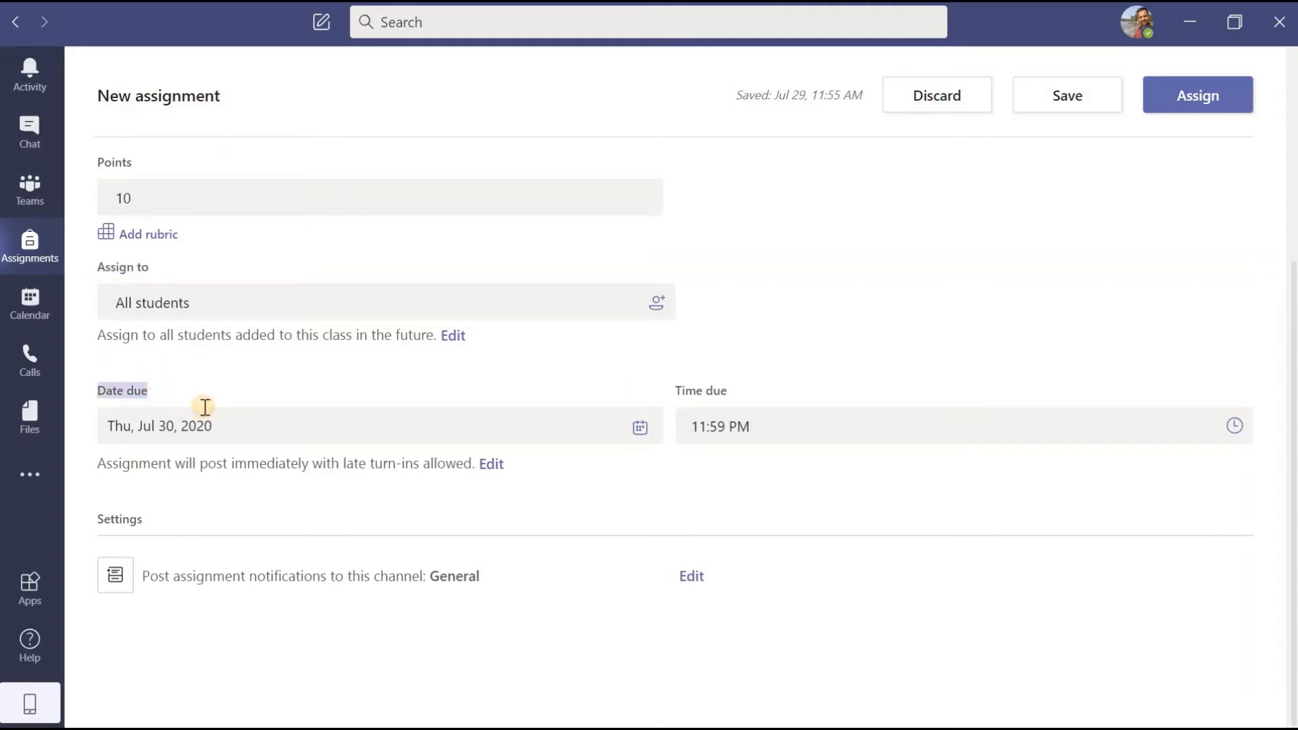
{"action": "left_click", "coordinate": [270, 432]}
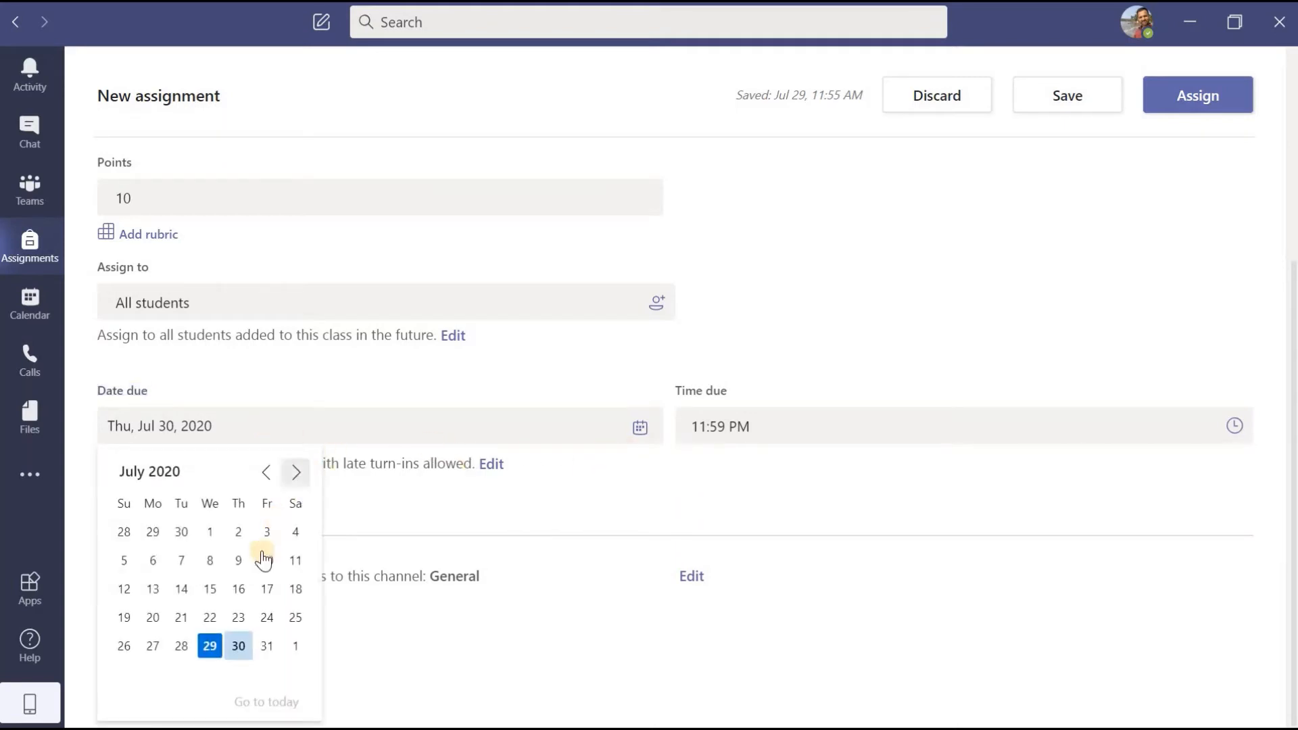
{"action": "left_click", "coordinate": [266, 648]}
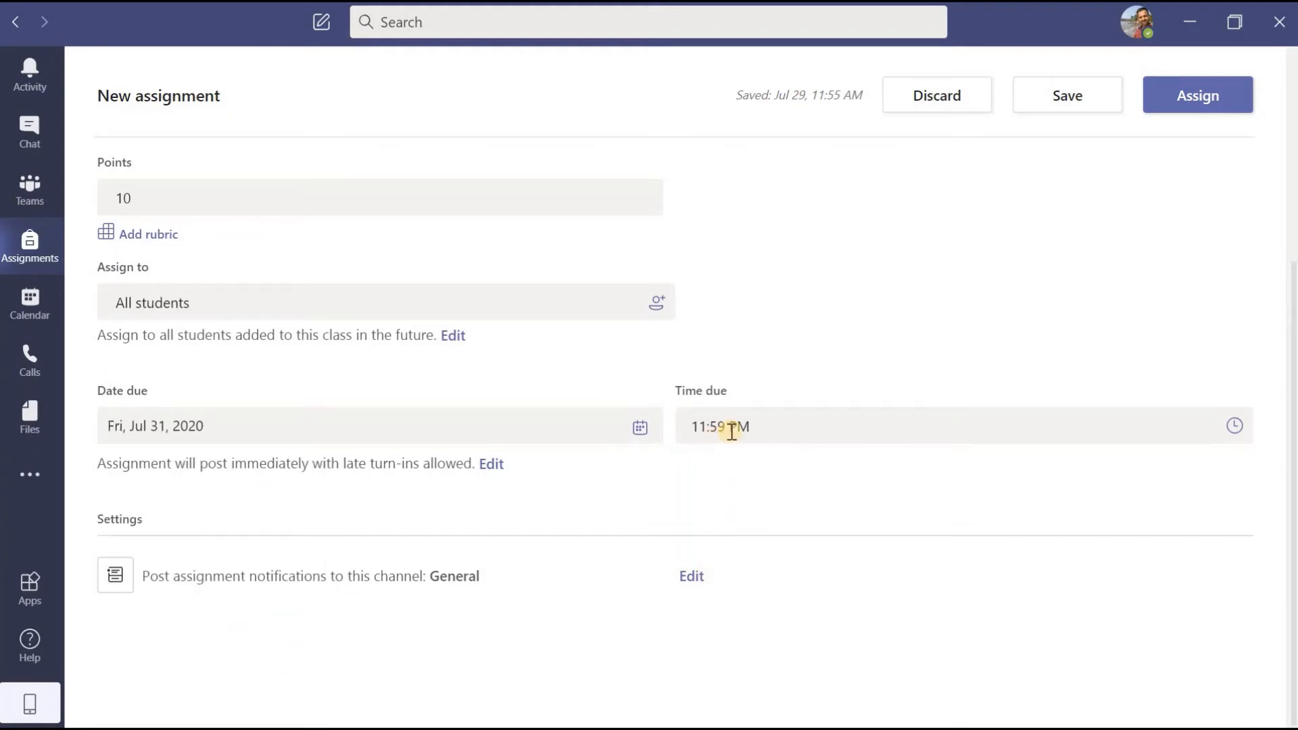
{"action": "left_click_drag", "start_coordinate": [692, 429], "coordinate": [753, 470]}
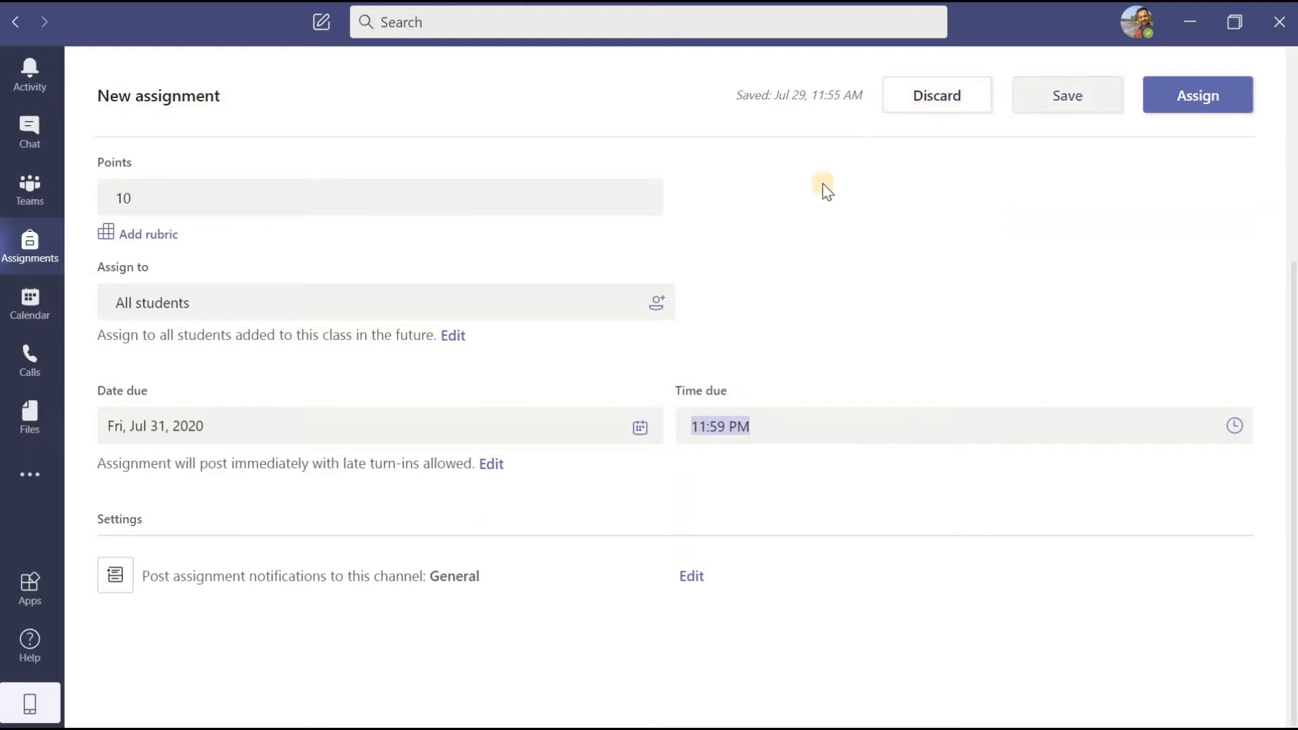
- Assign the finished assignment to the class and expand the Drafts and Graded sections of the assignments list
{"action": "scroll", "coordinate": [788, 328], "scroll_direction": "up", "scroll_amount": 3}
{"action": "scroll", "coordinate": [789, 325], "scroll_direction": "up", "scroll_amount": 2}
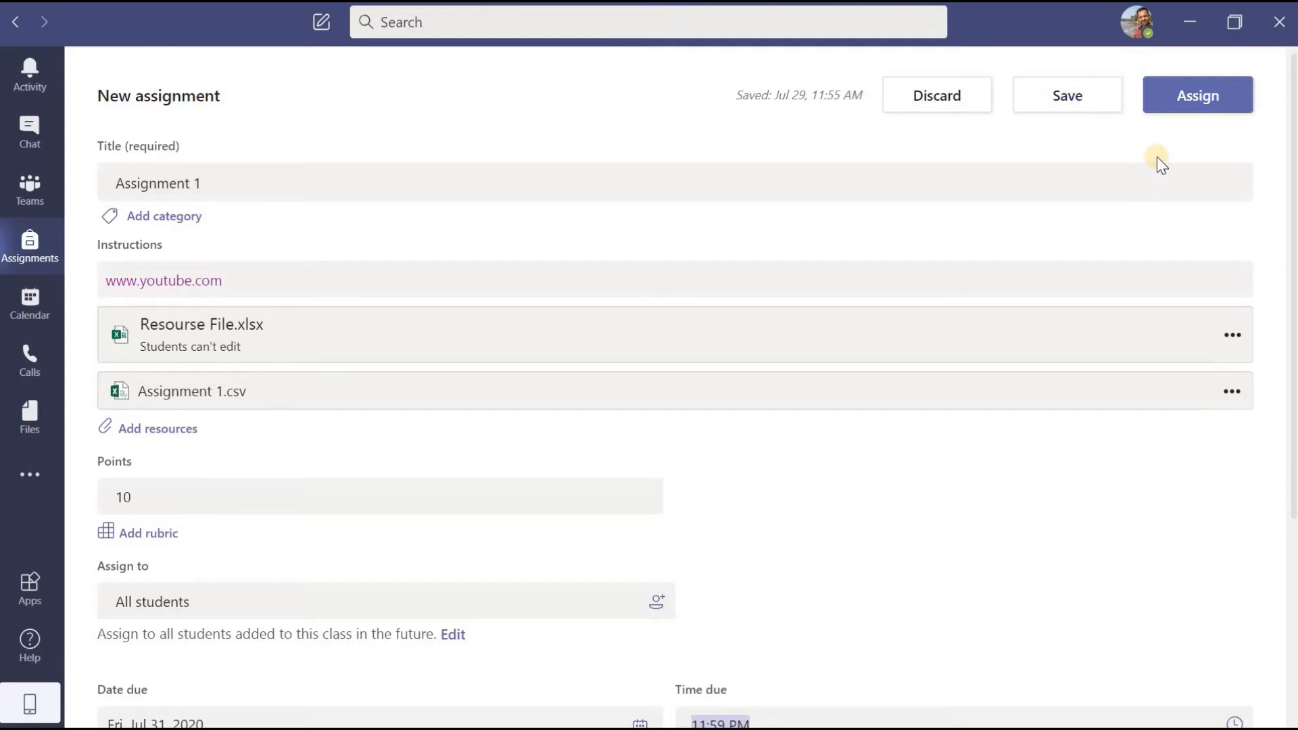
{"action": "left_click", "coordinate": [1229, 113]}
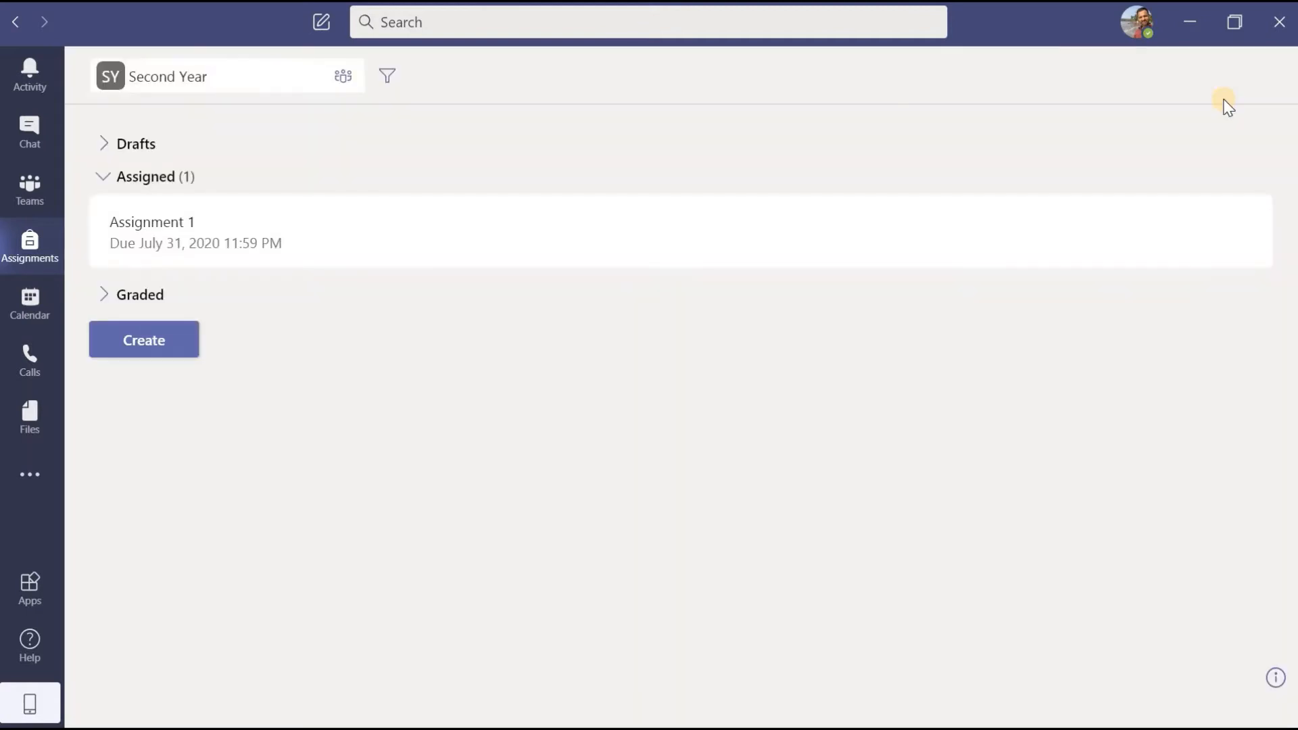
{"action": "left_click", "coordinate": [106, 145]}
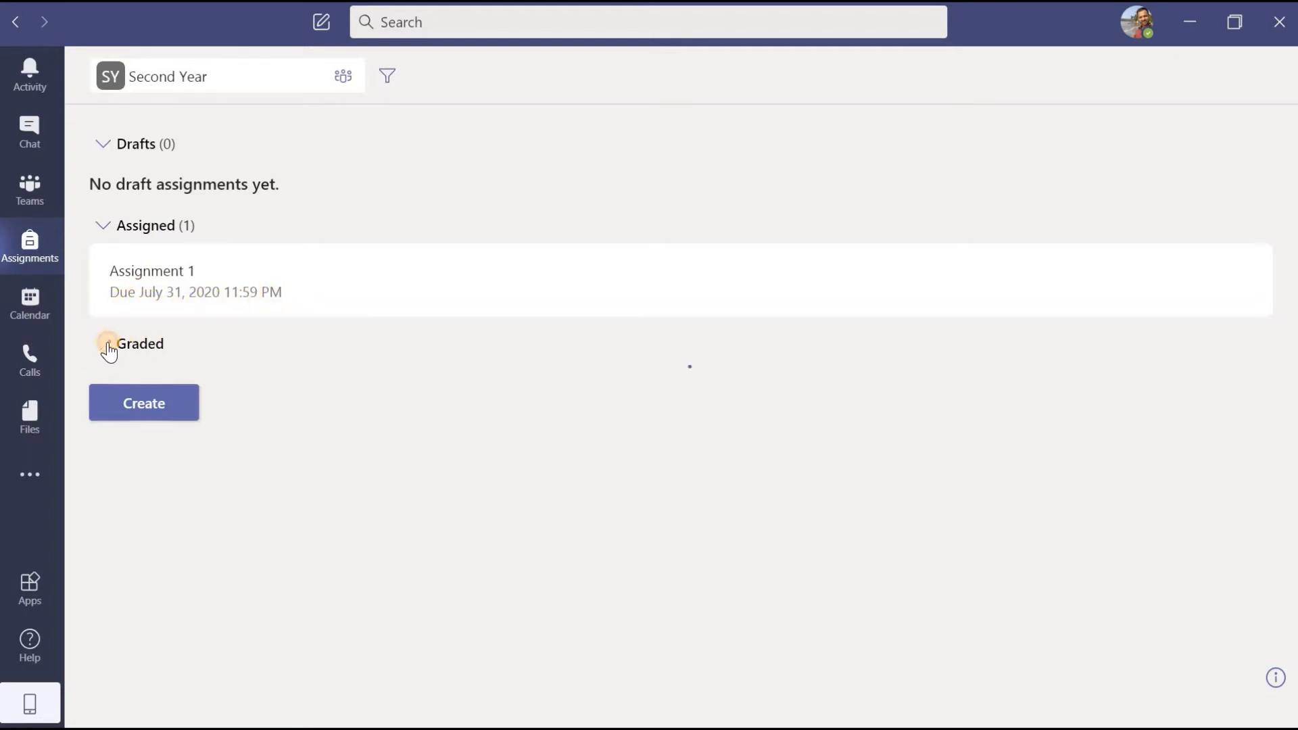
{"action": "left_click", "coordinate": [142, 350]}
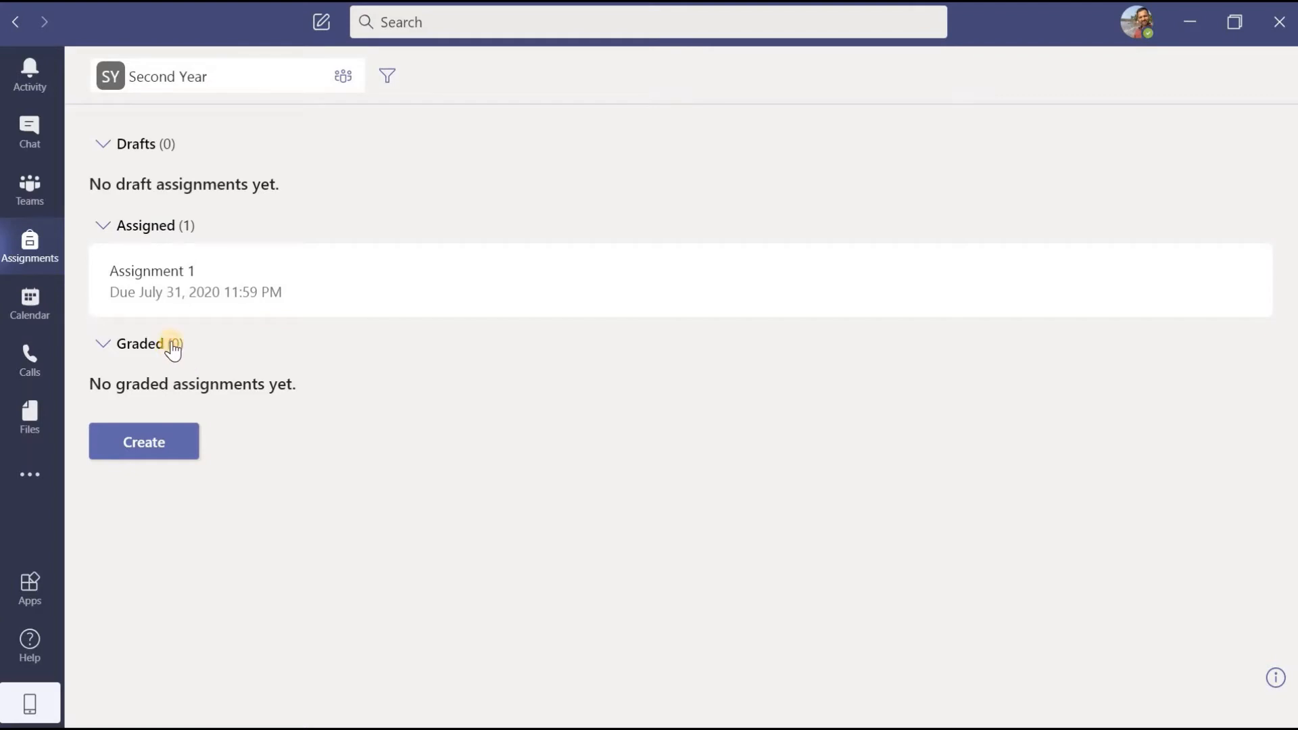
- Start creating a quiz for the Second Year class with a new Microsoft Forms quiz
{"action": "left_click", "coordinate": [144, 448]}
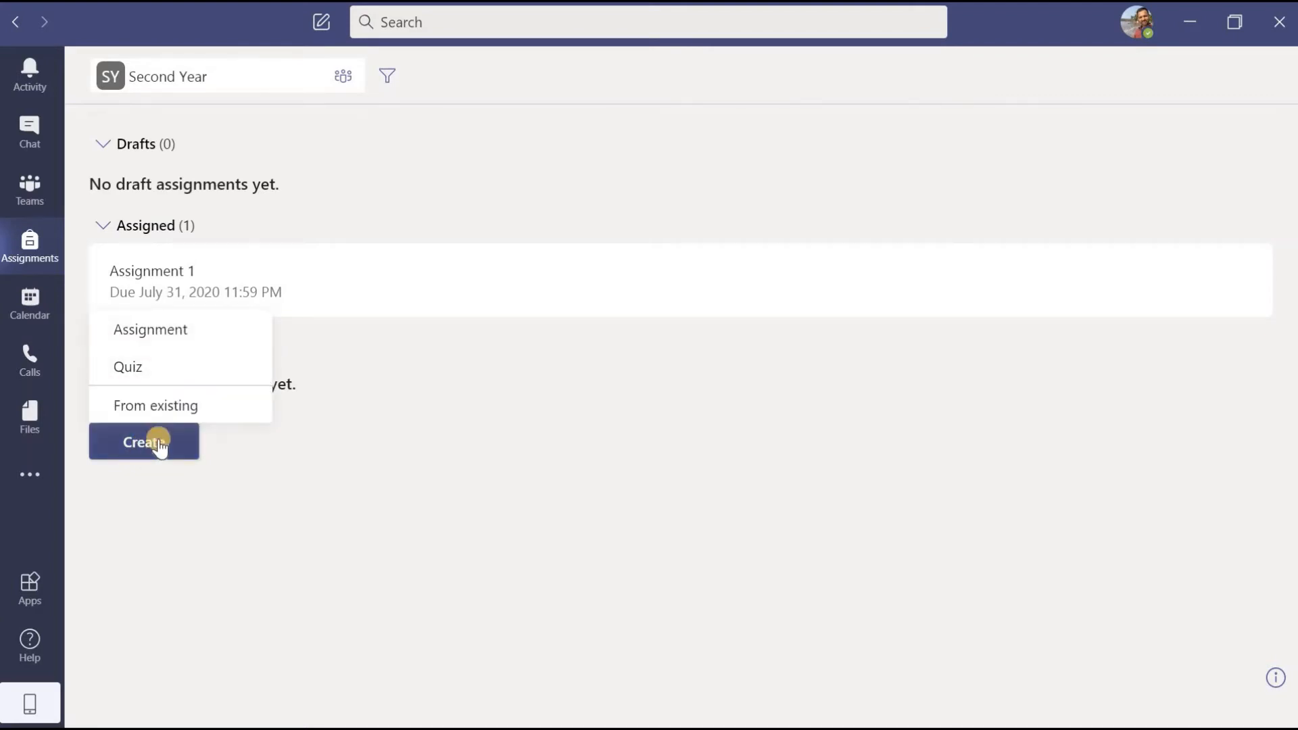
{"action": "left_click", "coordinate": [174, 372]}
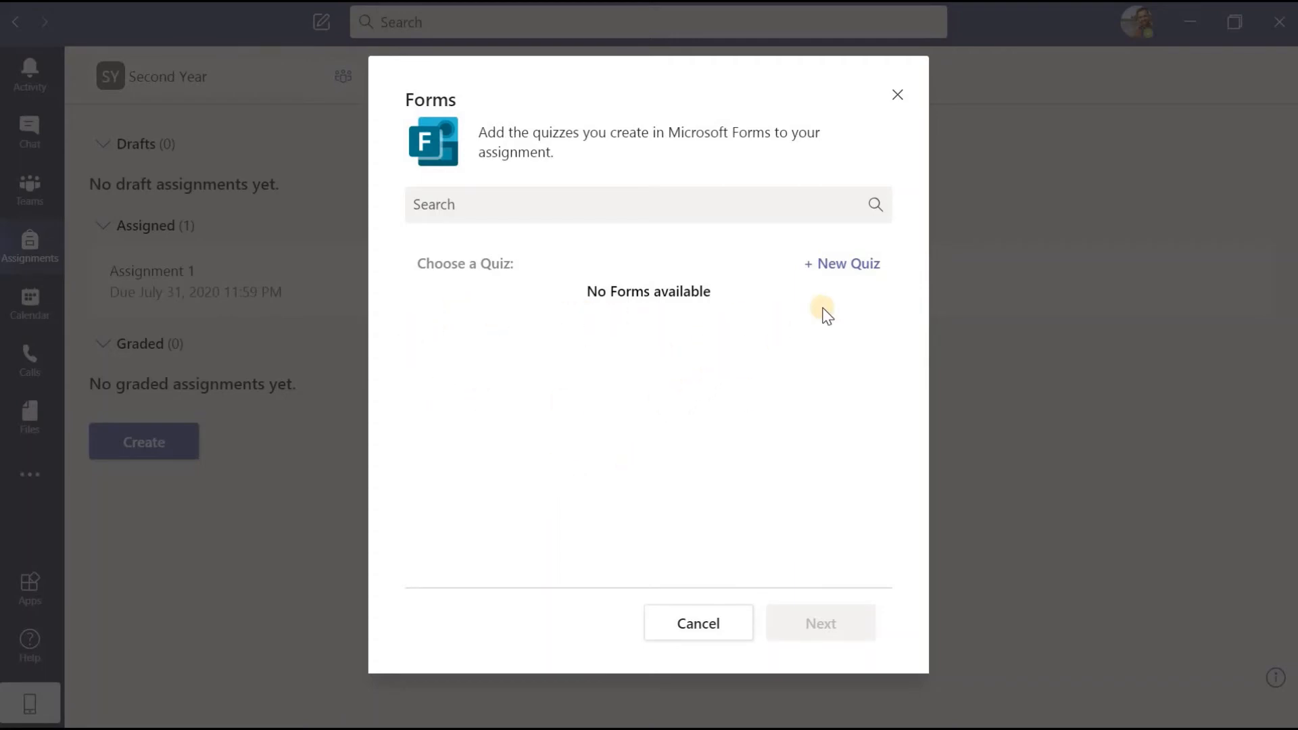
{"action": "left_click", "coordinate": [826, 272]}
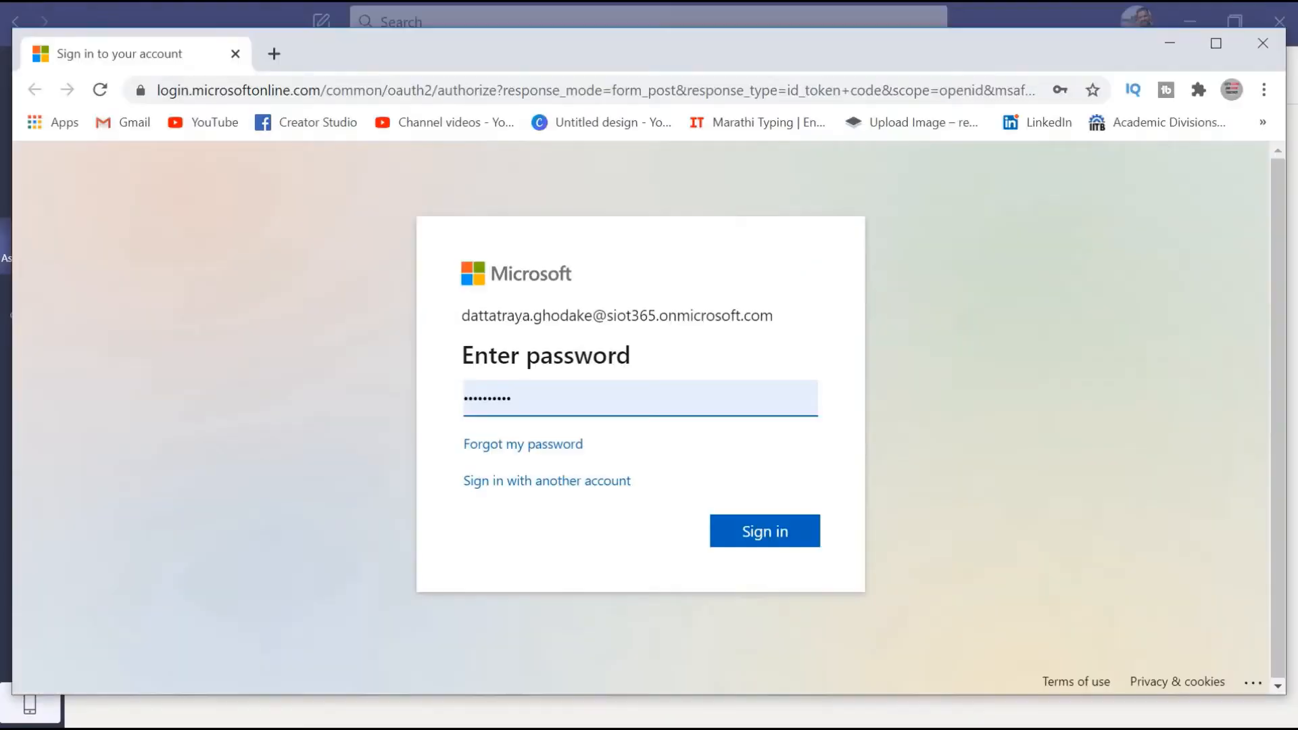
- Maximize the browser window, sign in to the Microsoft account with the saved password and choose to stay signed in
{"action": "left_click", "coordinate": [1215, 42]}
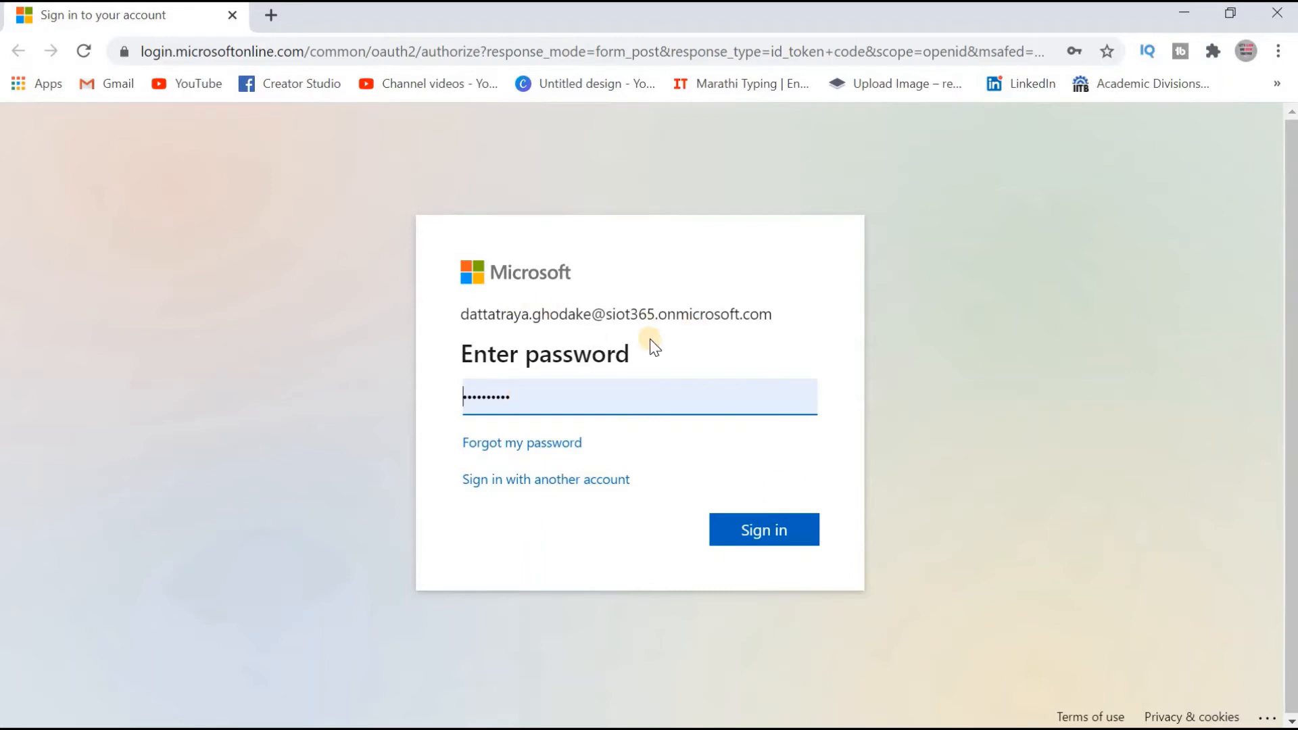
{"action": "left_click", "coordinate": [772, 531]}
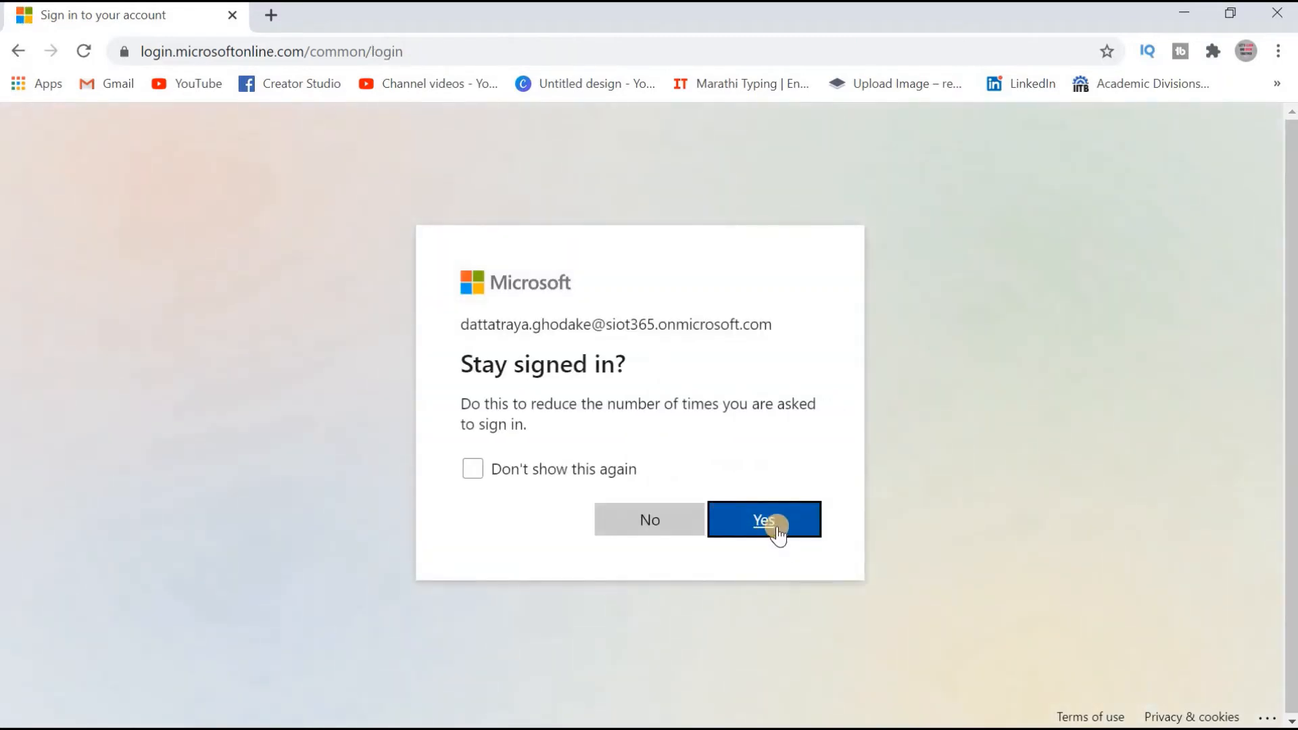
{"action": "left_click", "coordinate": [777, 532]}
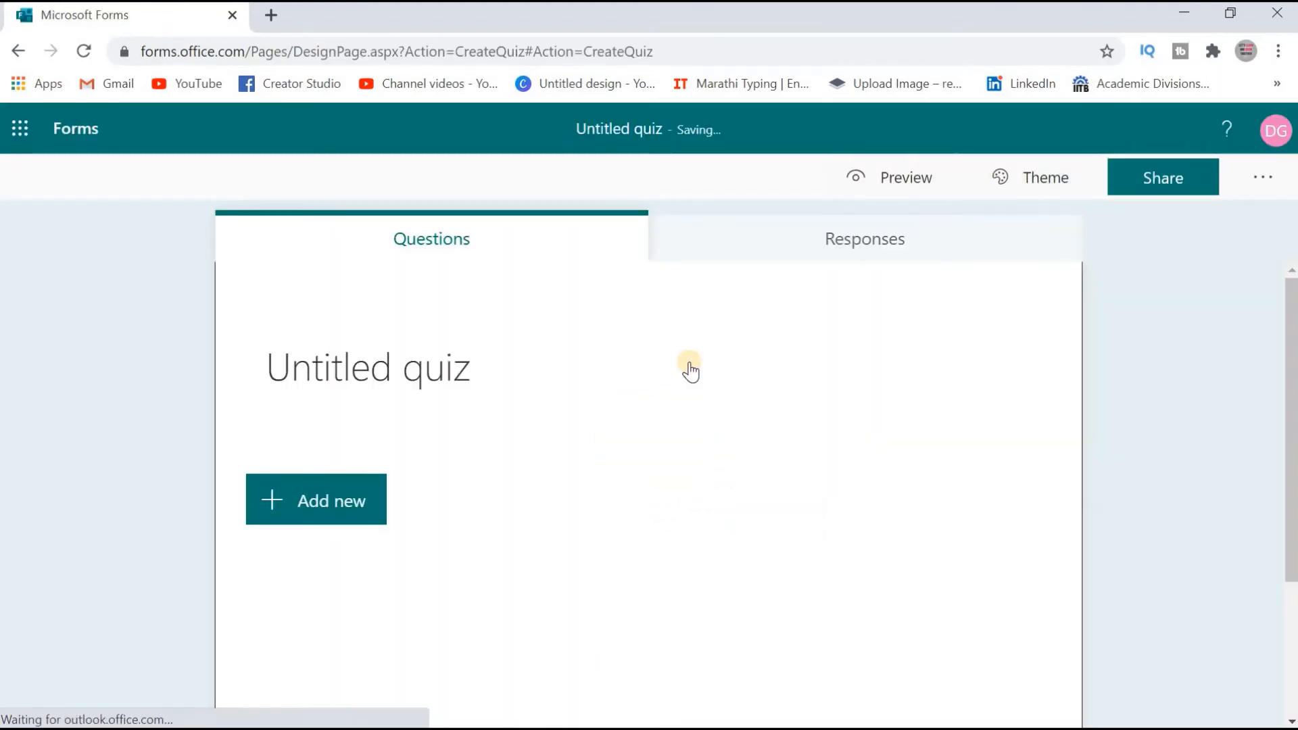
- Title the new quiz "Quiz 1" and dismiss the theme ideas tip
{"action": "left_click", "coordinate": [463, 365]}
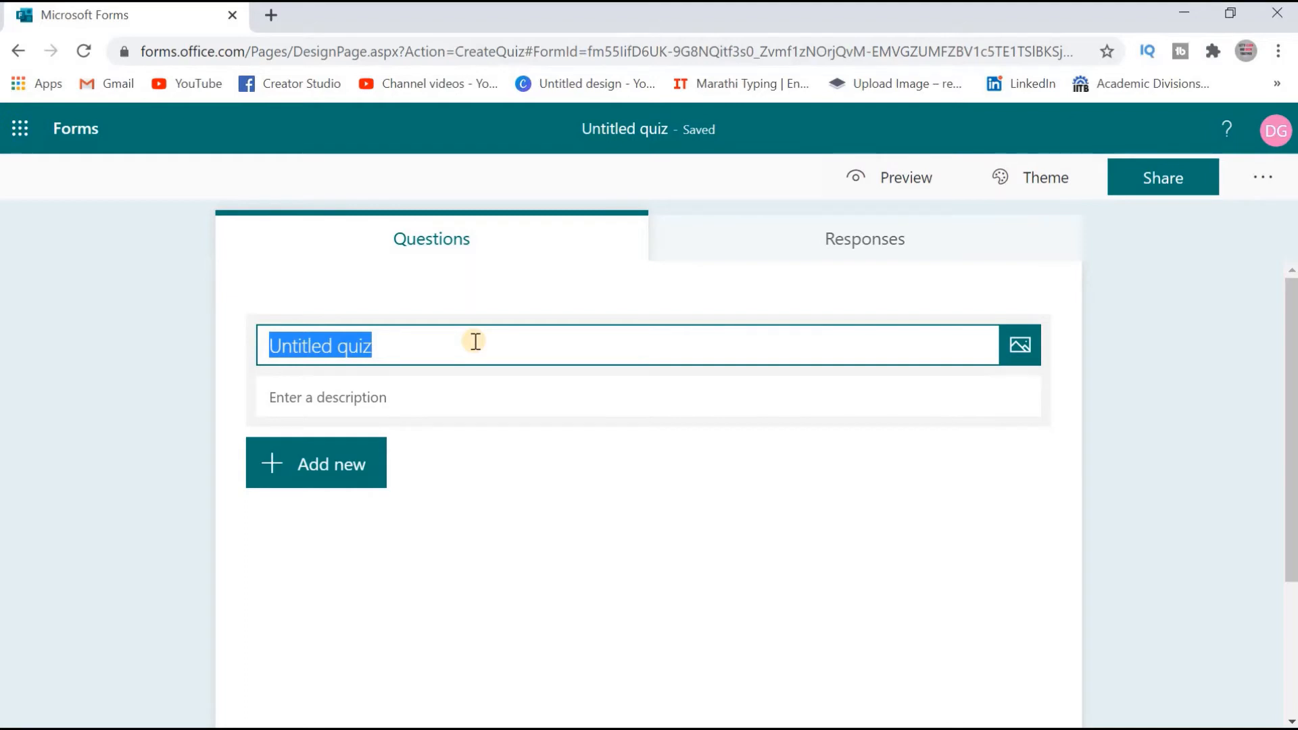
{"action": "type", "text": "Qu"}
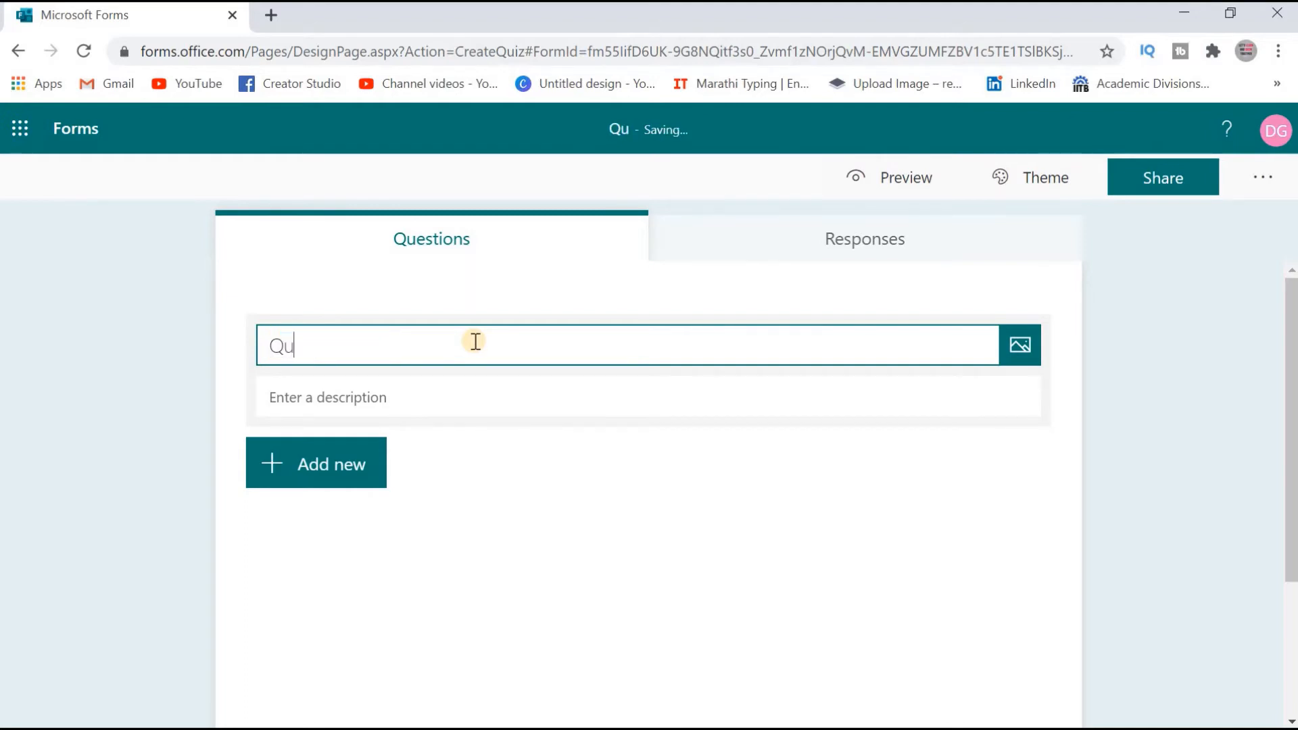
{"action": "type", "text": "iz 1"}
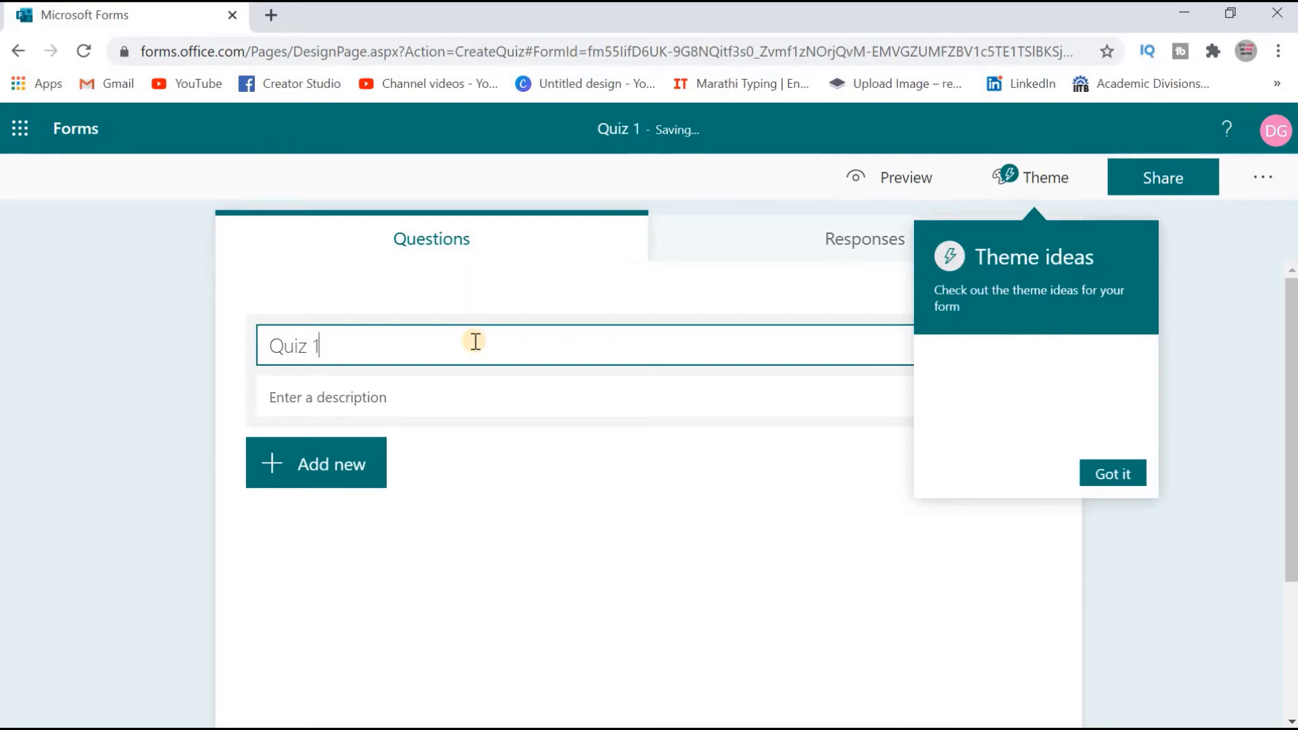
{"action": "left_click", "coordinate": [1107, 473]}
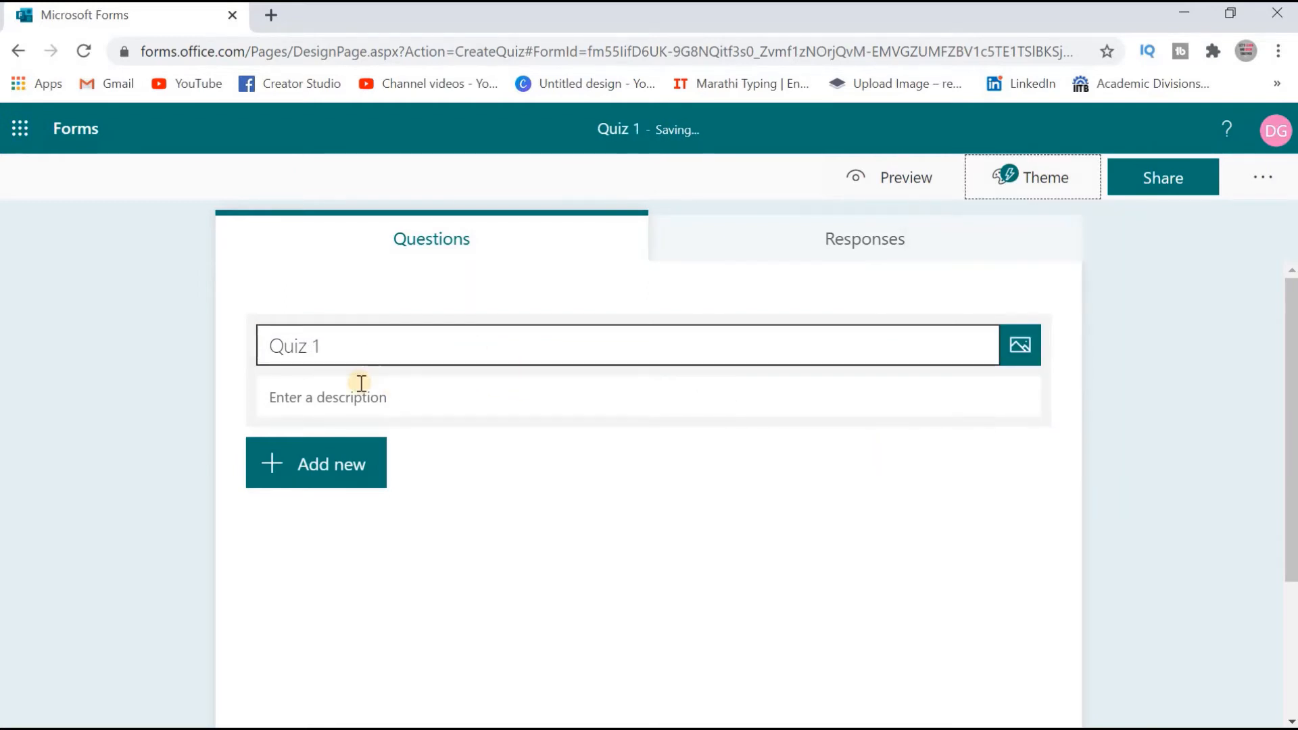
- Upload the "Microsoft Teams Tutorials" picture as the image beside the quiz title and place the cursor in the description
{"action": "left_click", "coordinate": [325, 395]}
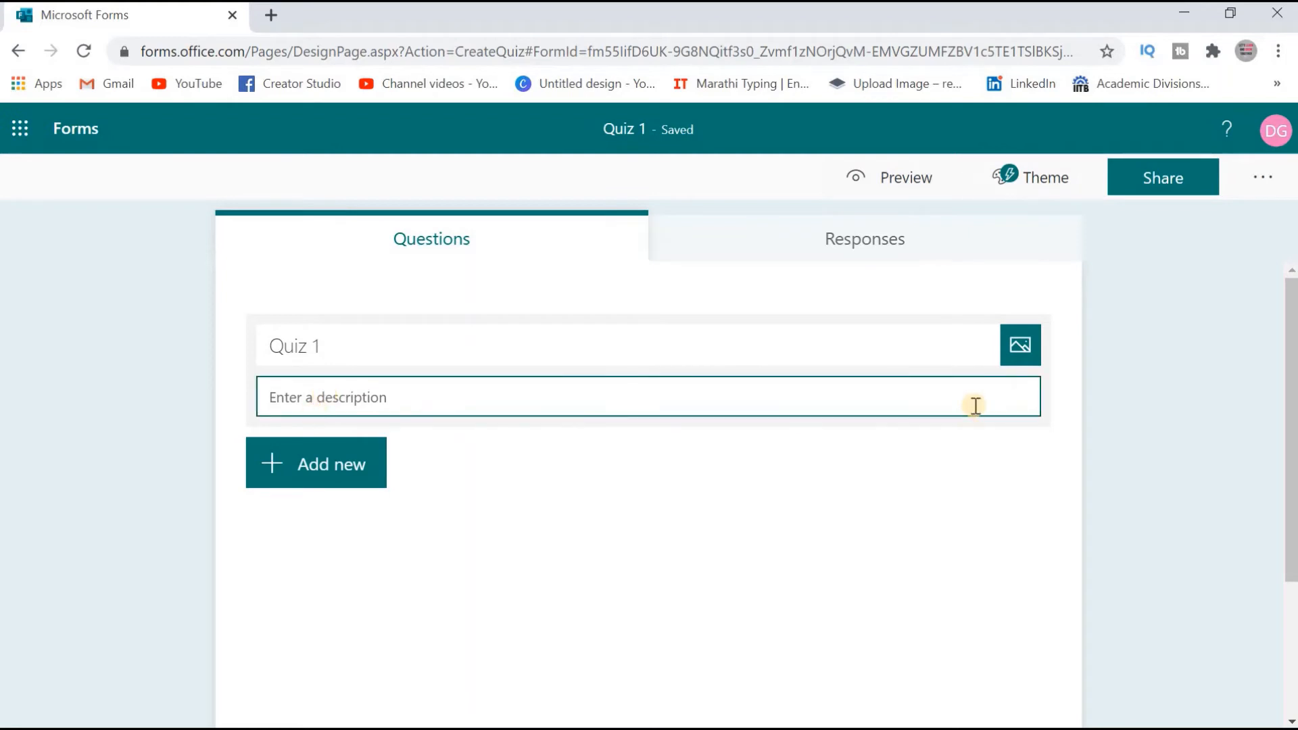
{"action": "left_click", "coordinate": [1014, 352]}
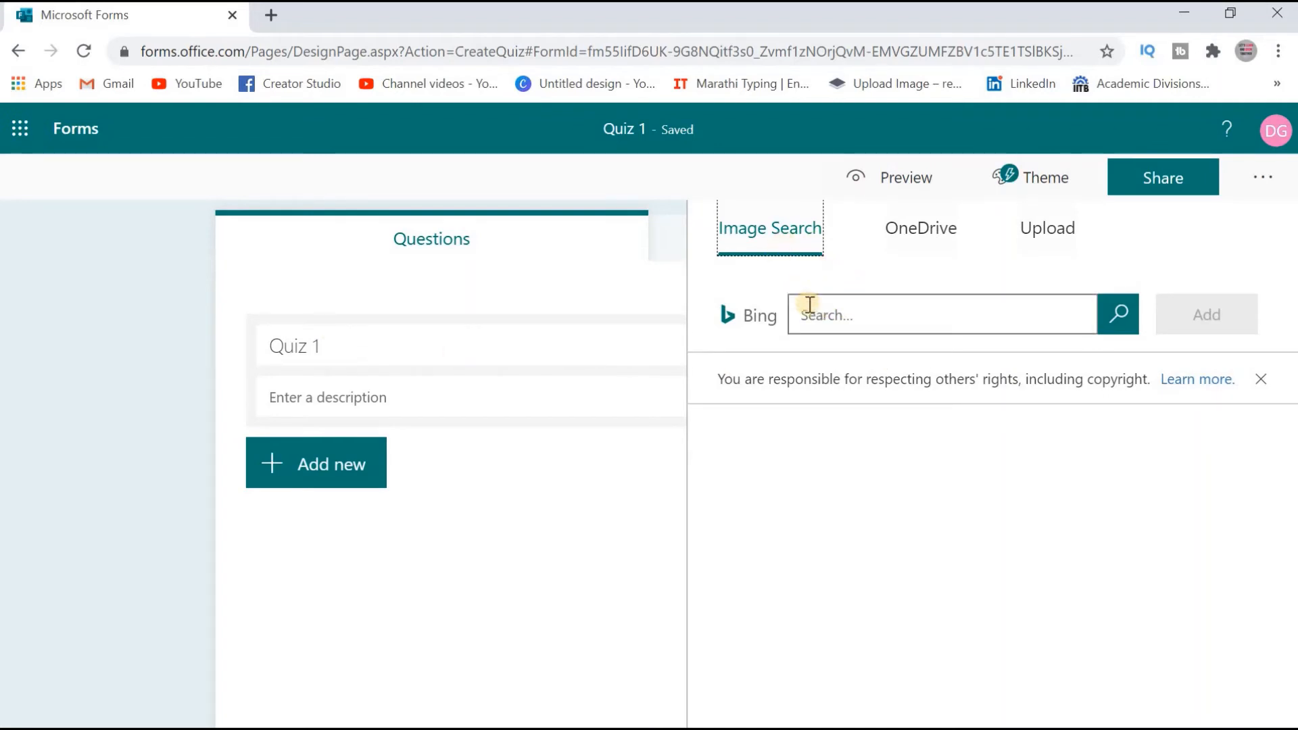
{"action": "left_click", "coordinate": [924, 242]}
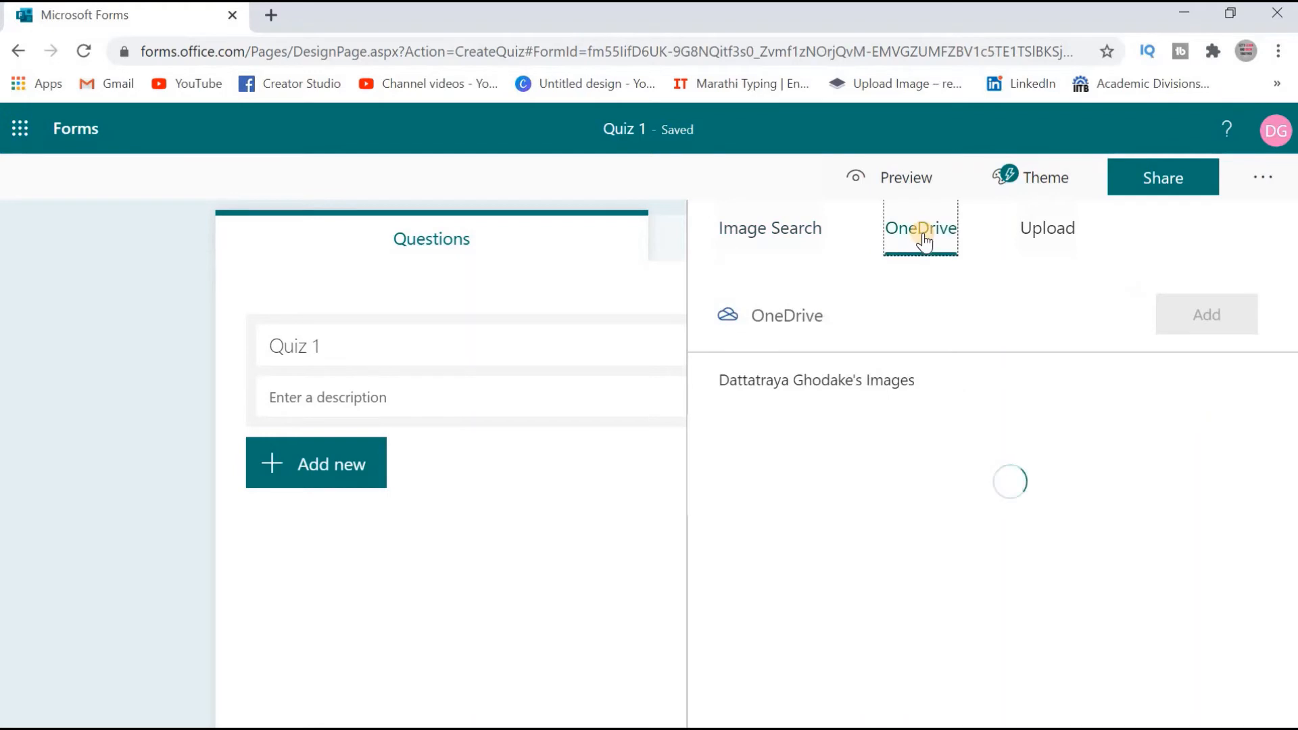
{"action": "left_click", "coordinate": [1042, 235]}
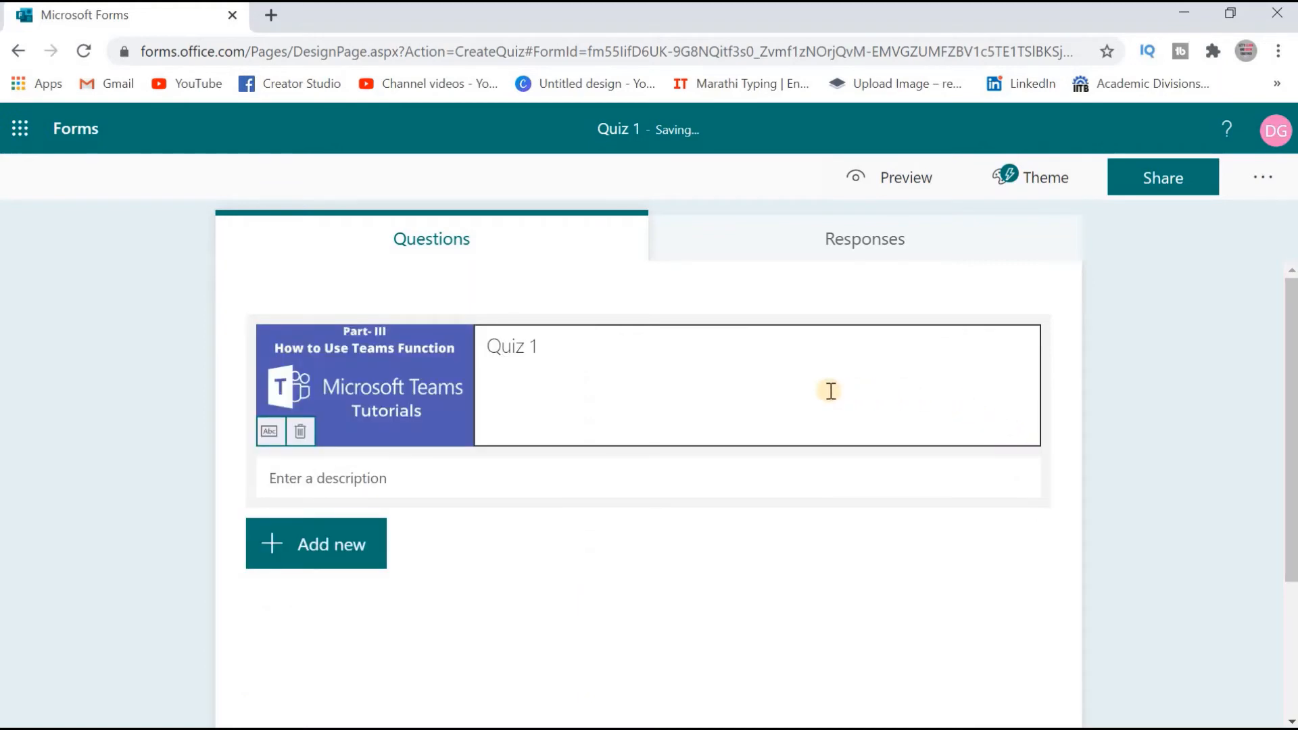
{"action": "scroll", "coordinate": [403, 399], "scroll_direction": "down", "scroll_amount": 1}
{"action": "left_click", "coordinate": [362, 377]}
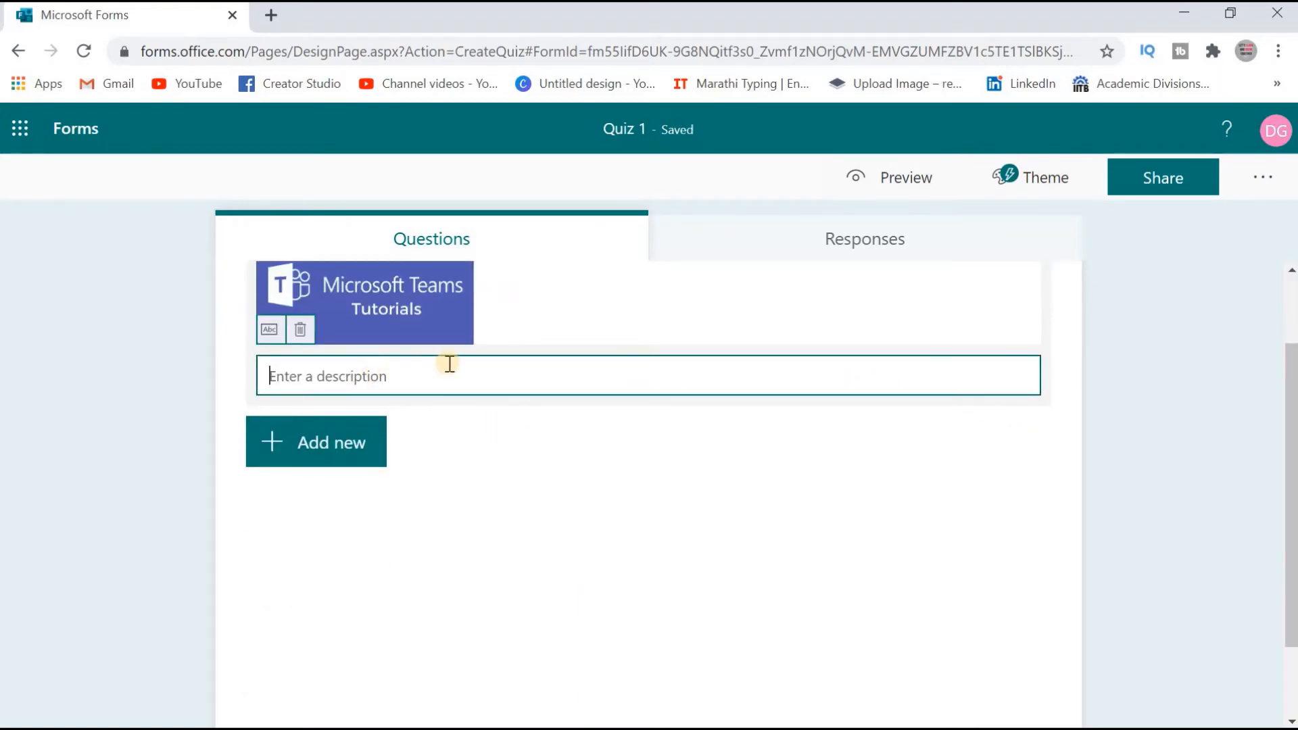
{"action": "scroll", "coordinate": [453, 365], "scroll_direction": "up", "scroll_amount": 1}
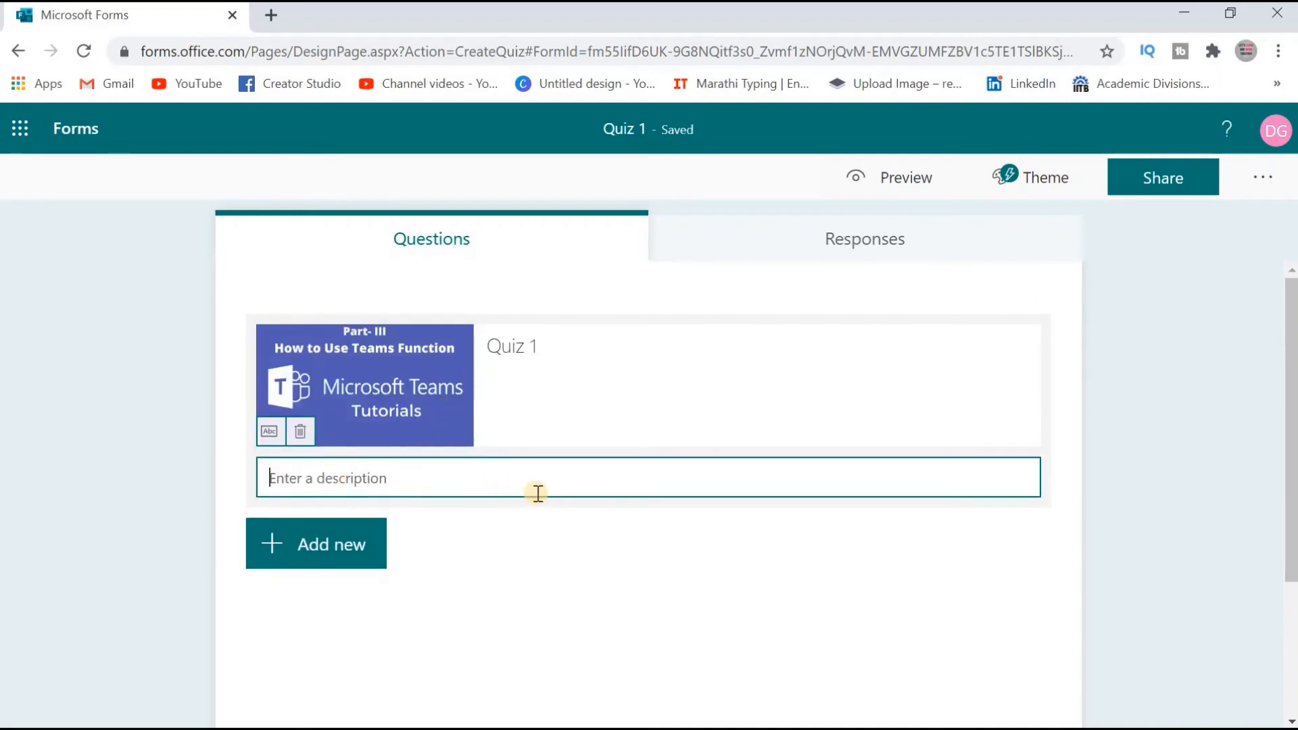
- View the additional question types, add a Choice question to the quiz and enter "XYZ" as its question text
{"action": "left_click", "coordinate": [276, 543]}
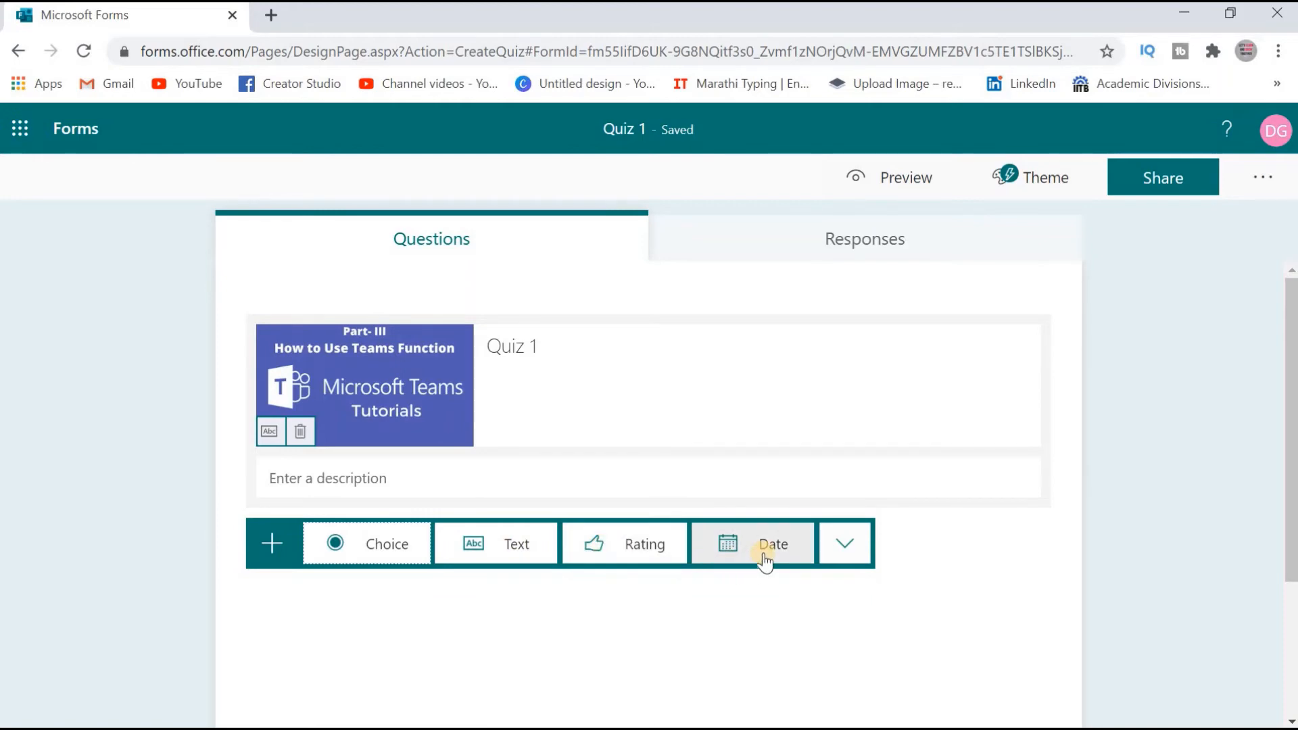
{"action": "left_click", "coordinate": [845, 541]}
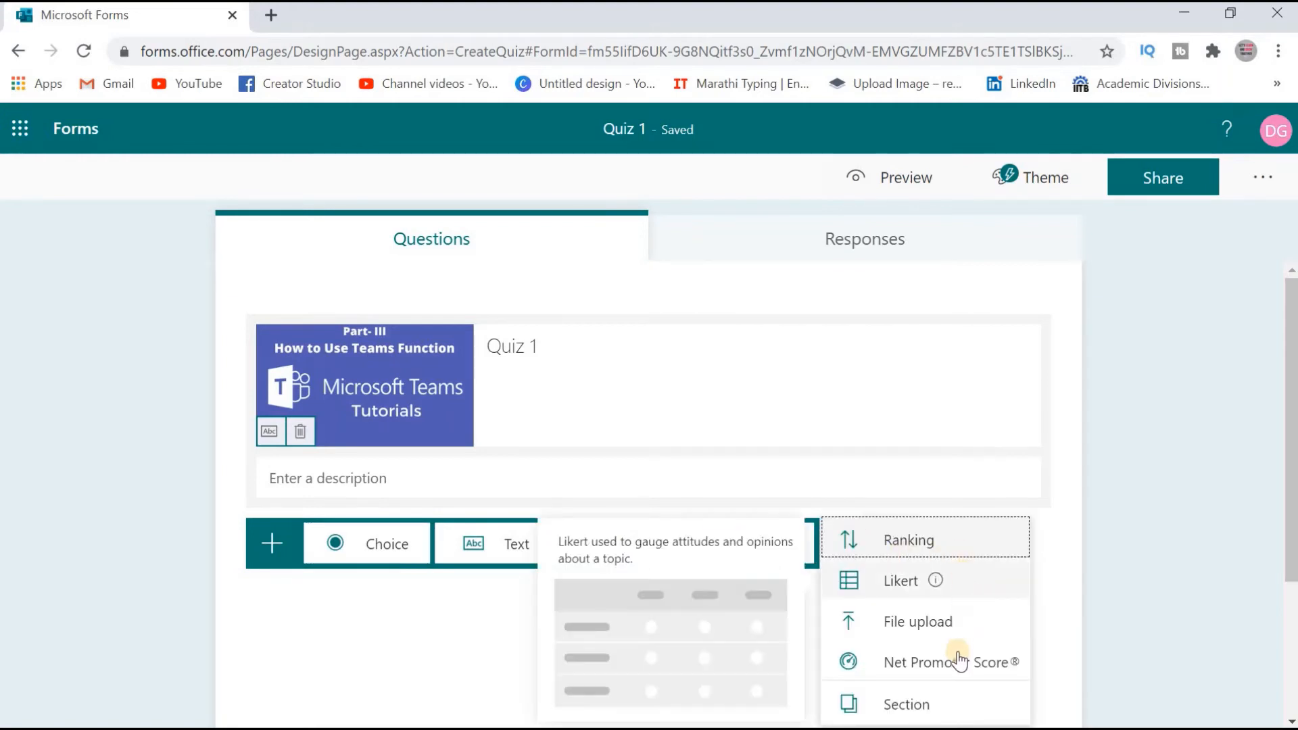
{"action": "scroll", "coordinate": [955, 660], "scroll_direction": "down", "scroll_amount": 2}
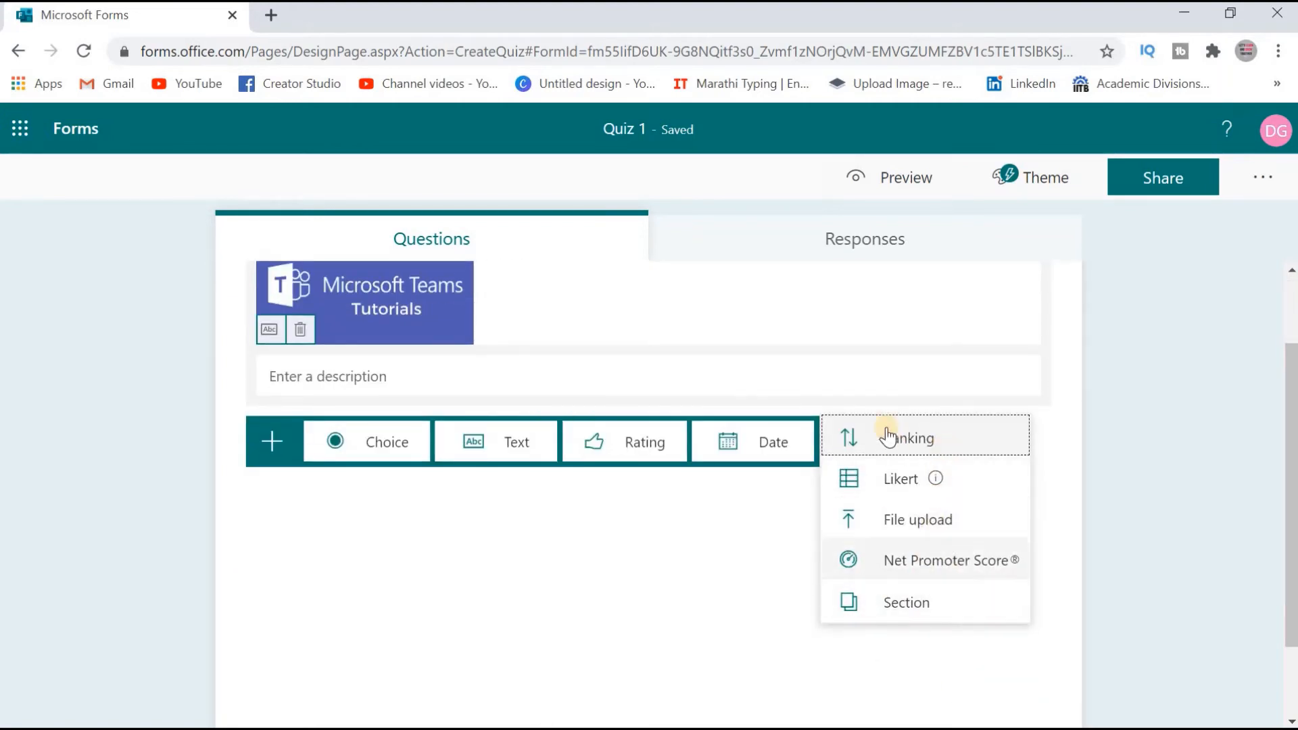
{"action": "left_click", "coordinate": [341, 444]}
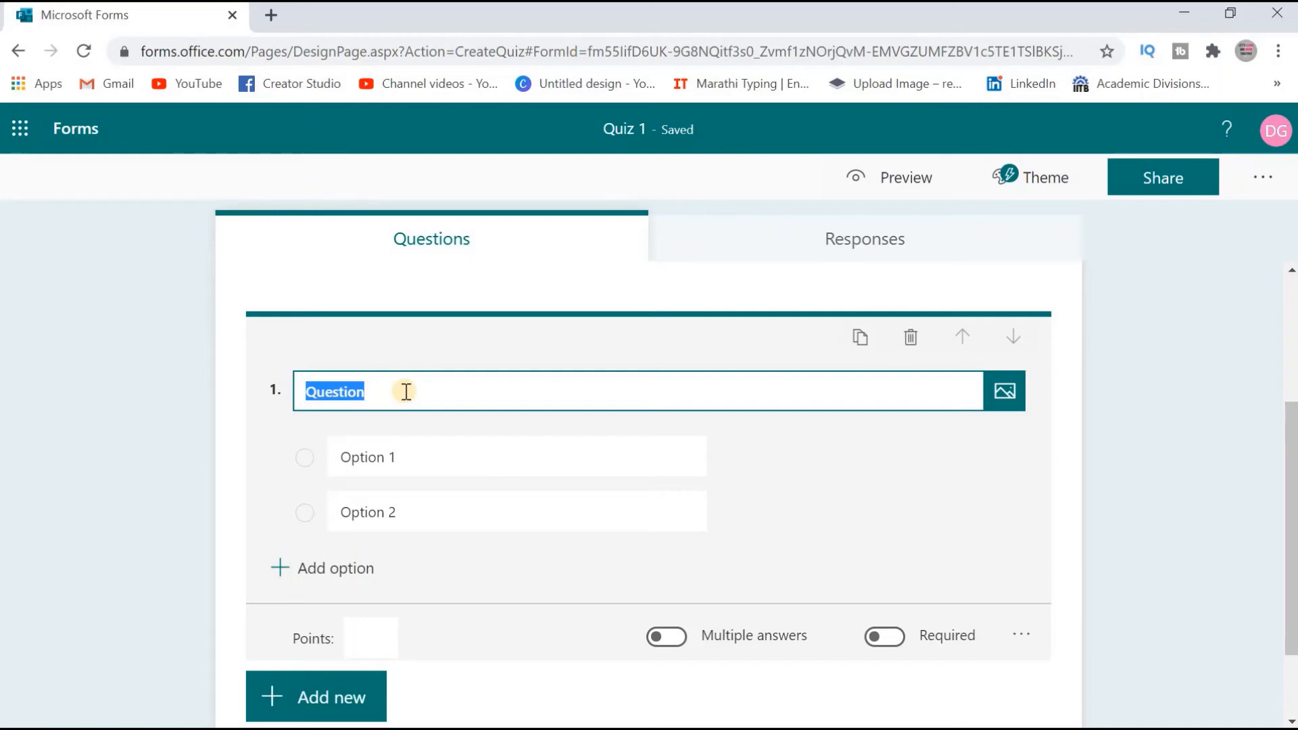
{"action": "type", "text": "XYZ"}
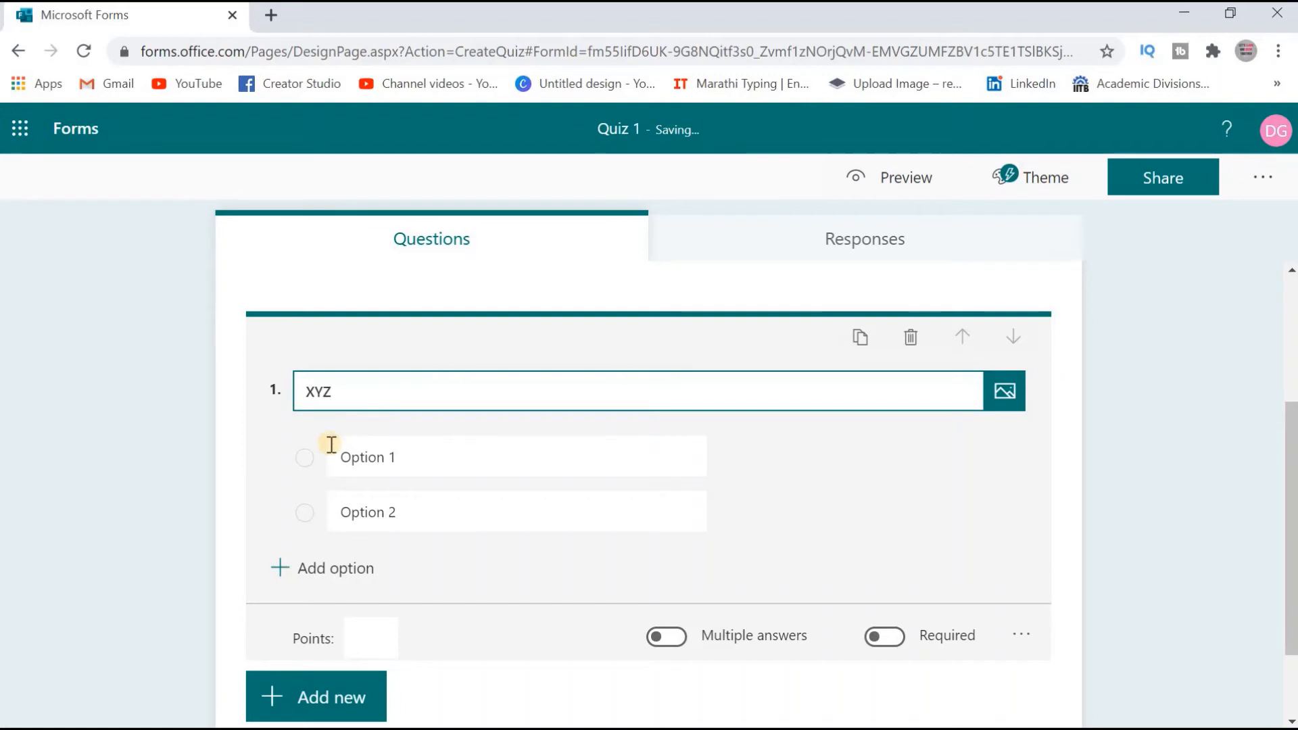
- Give the question four answer options: A, B, C and D
{"action": "left_click", "coordinate": [396, 457]}
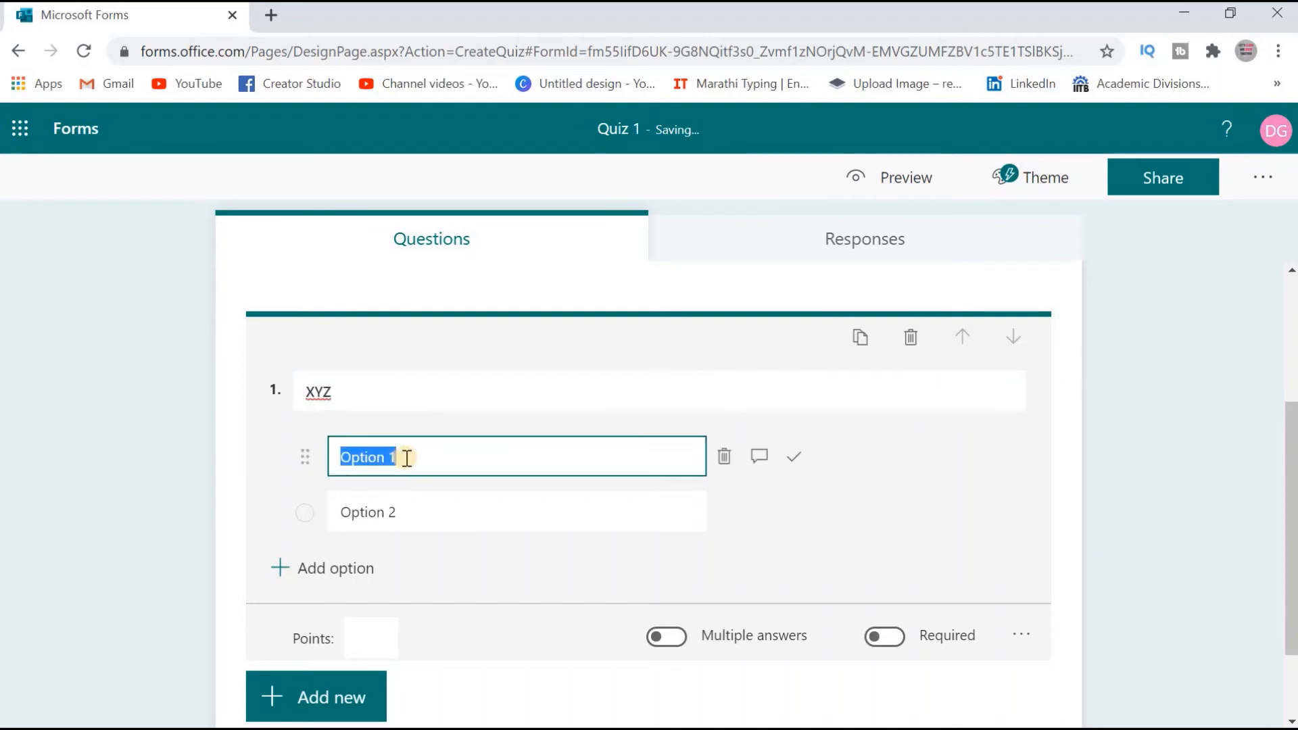
{"action": "type", "text": "A"}
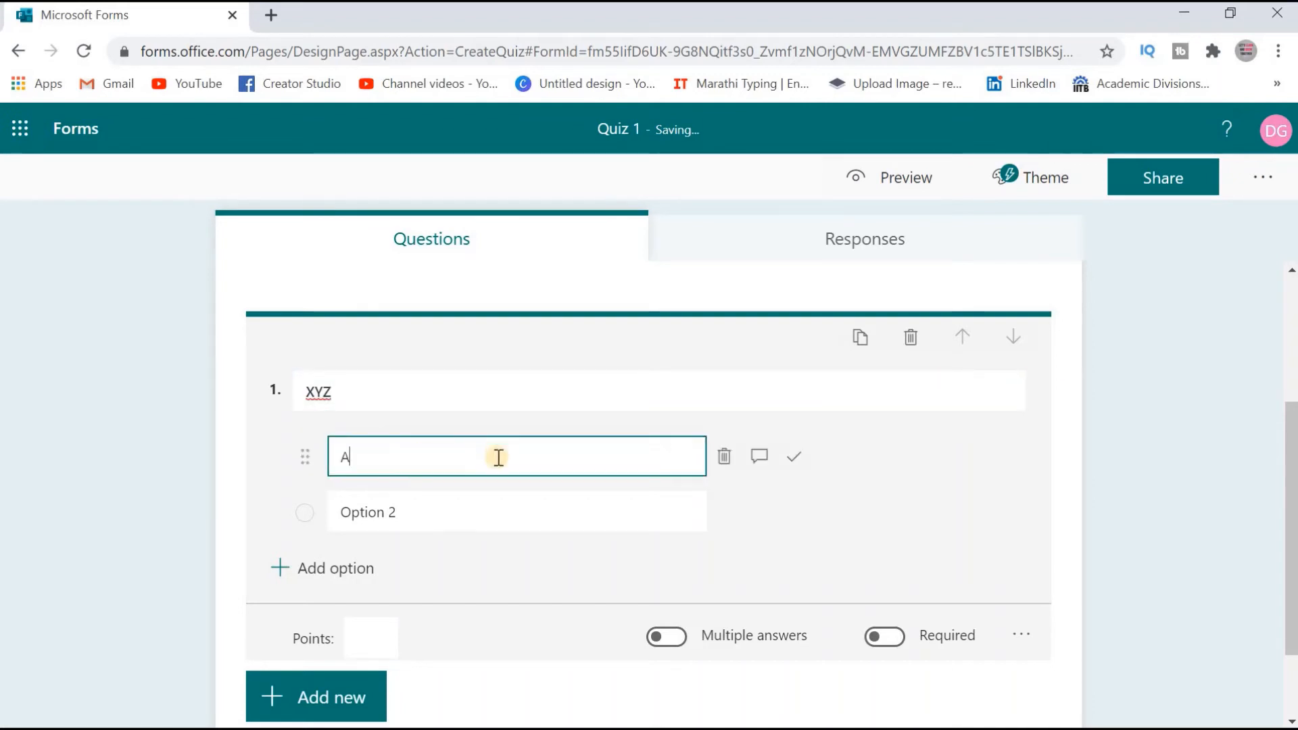
{"action": "left_click", "coordinate": [390, 511]}
{"action": "type", "text": "B"}
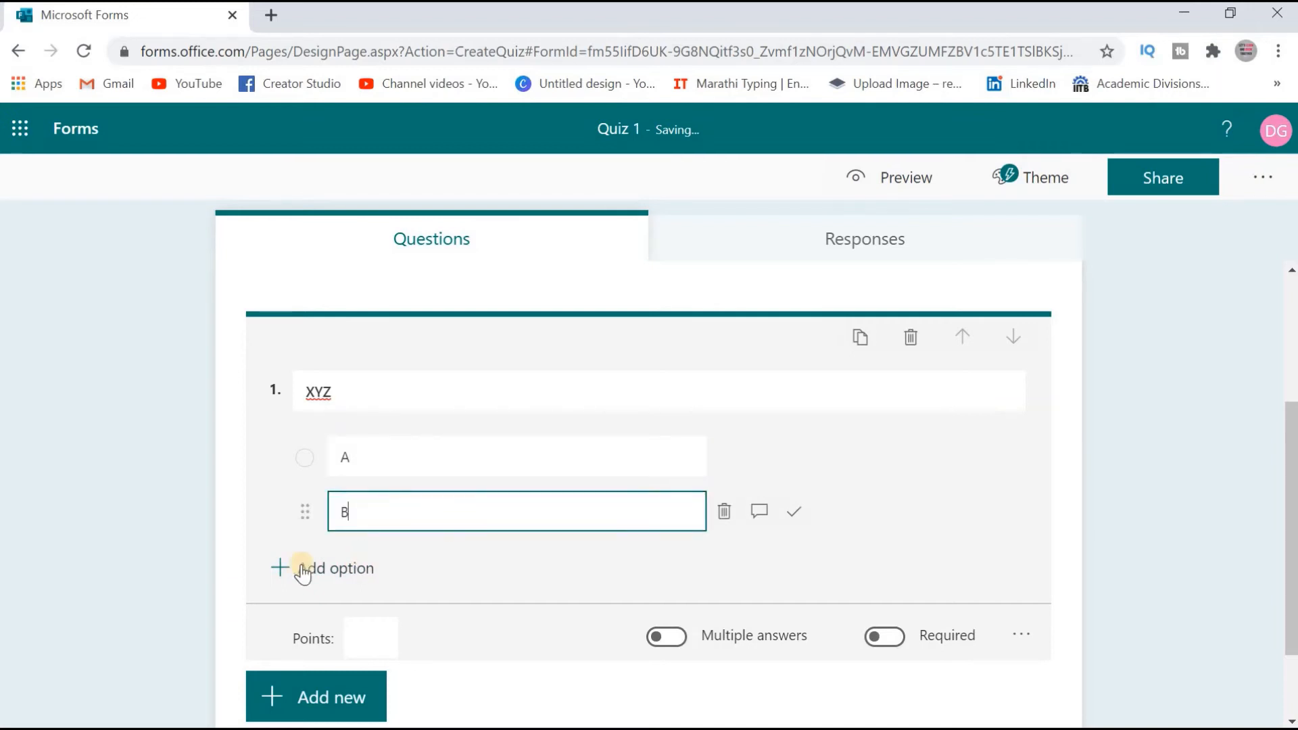
{"action": "left_click", "coordinate": [284, 568]}
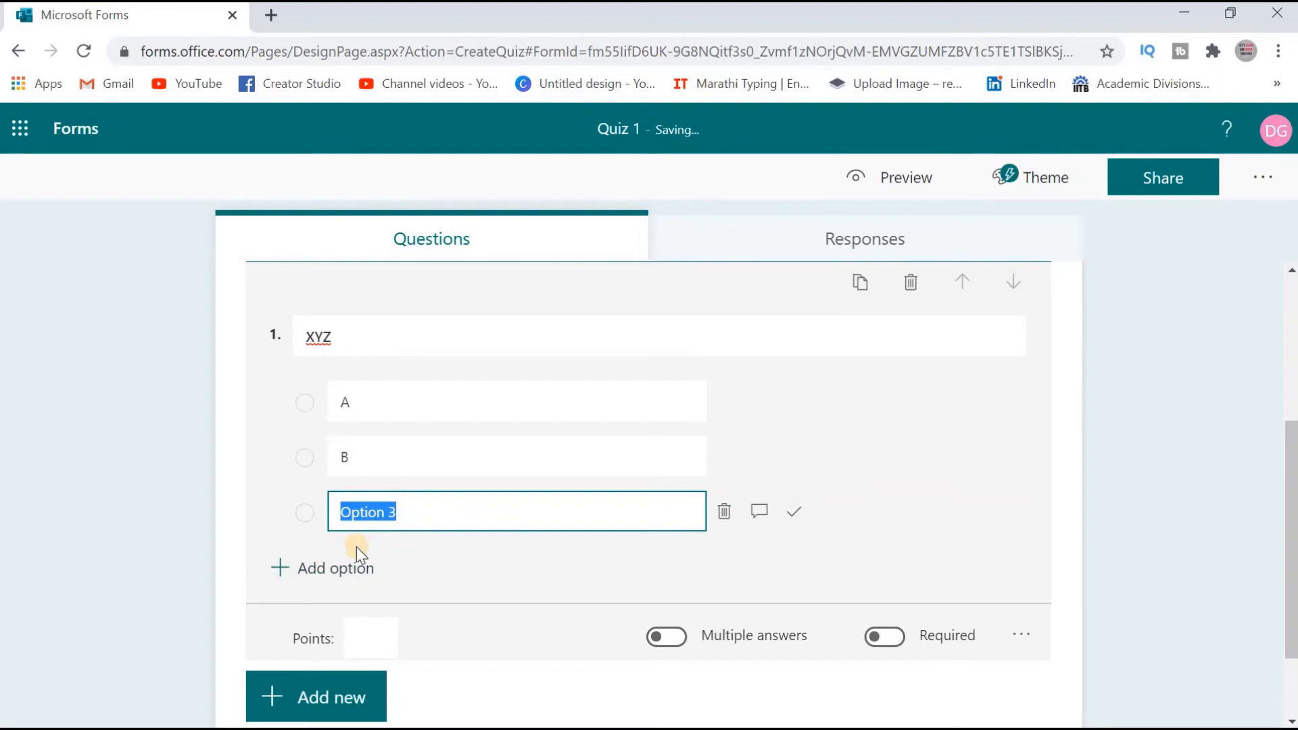
{"action": "type", "text": "C"}
{"action": "left_click", "coordinate": [282, 568]}
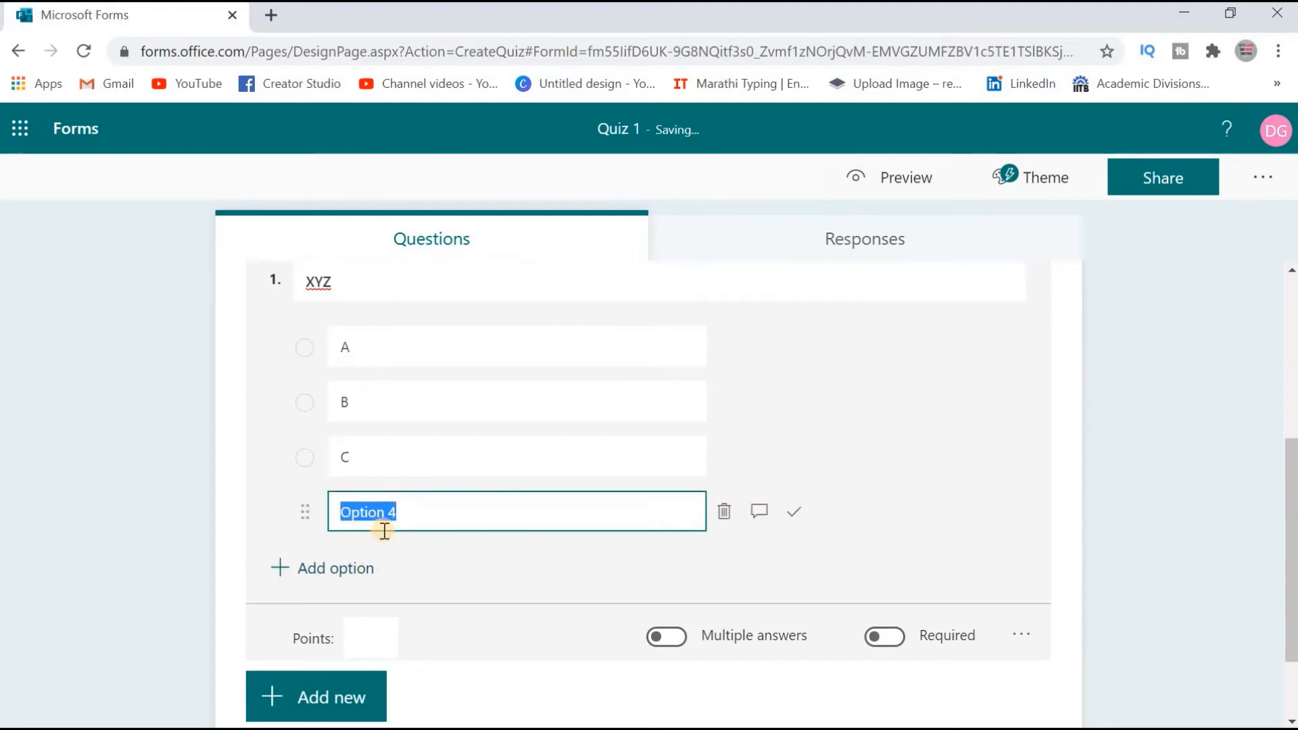
{"action": "type", "text": "D"}
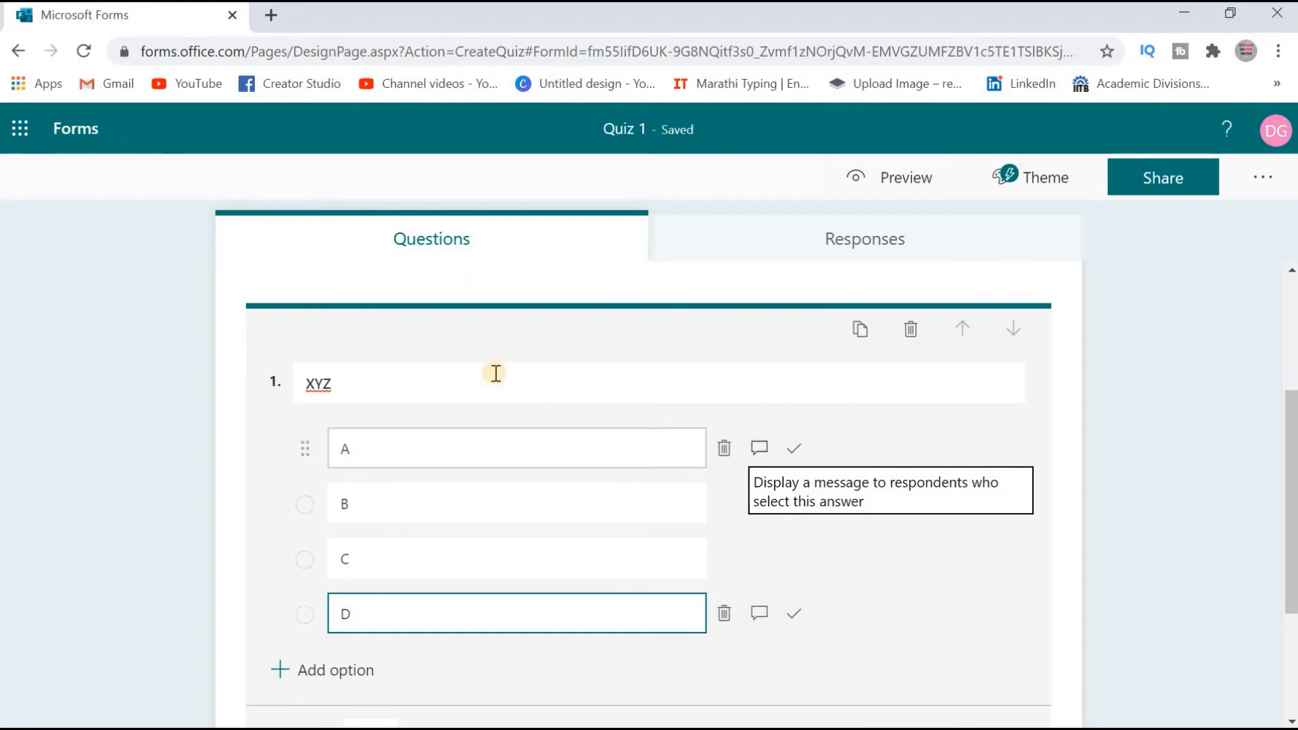
- Mark option B as the correct answer and add a message field for respondents who select it
{"action": "scroll", "coordinate": [461, 416], "scroll_direction": "down", "scroll_amount": 1}
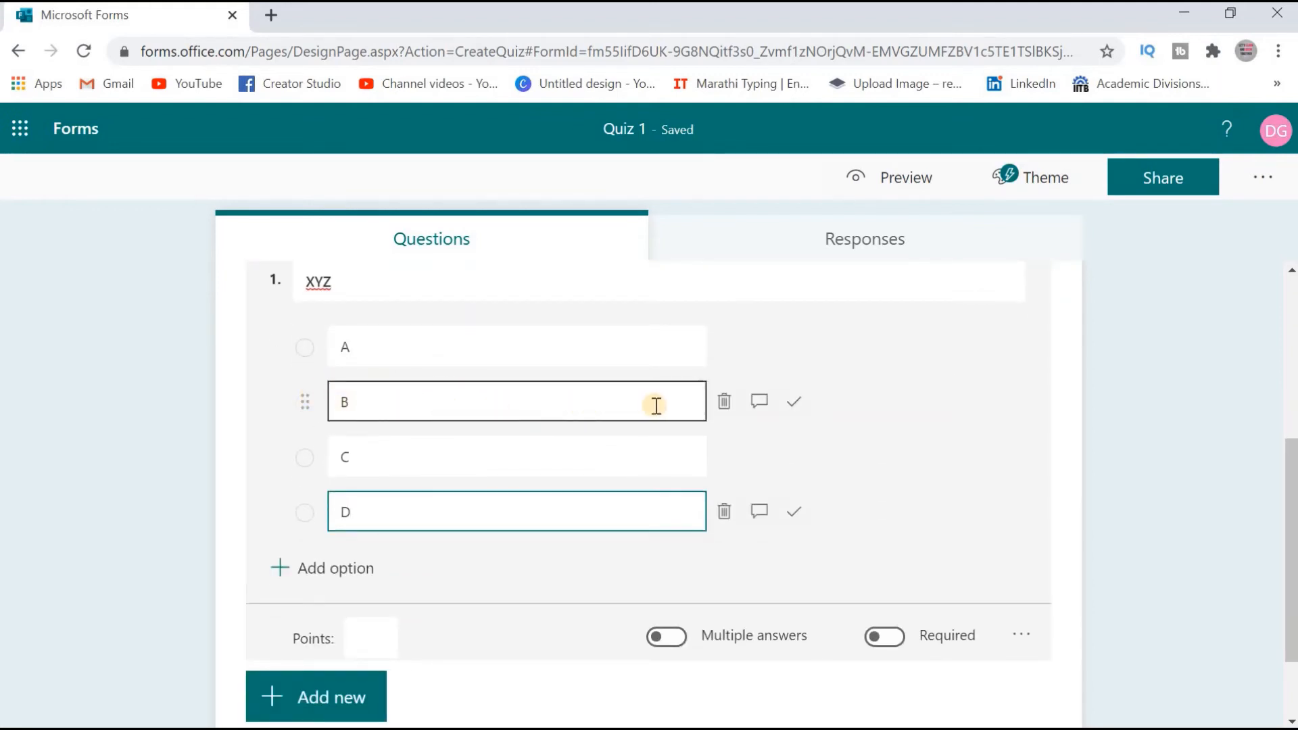
{"action": "left_click", "coordinate": [796, 406]}
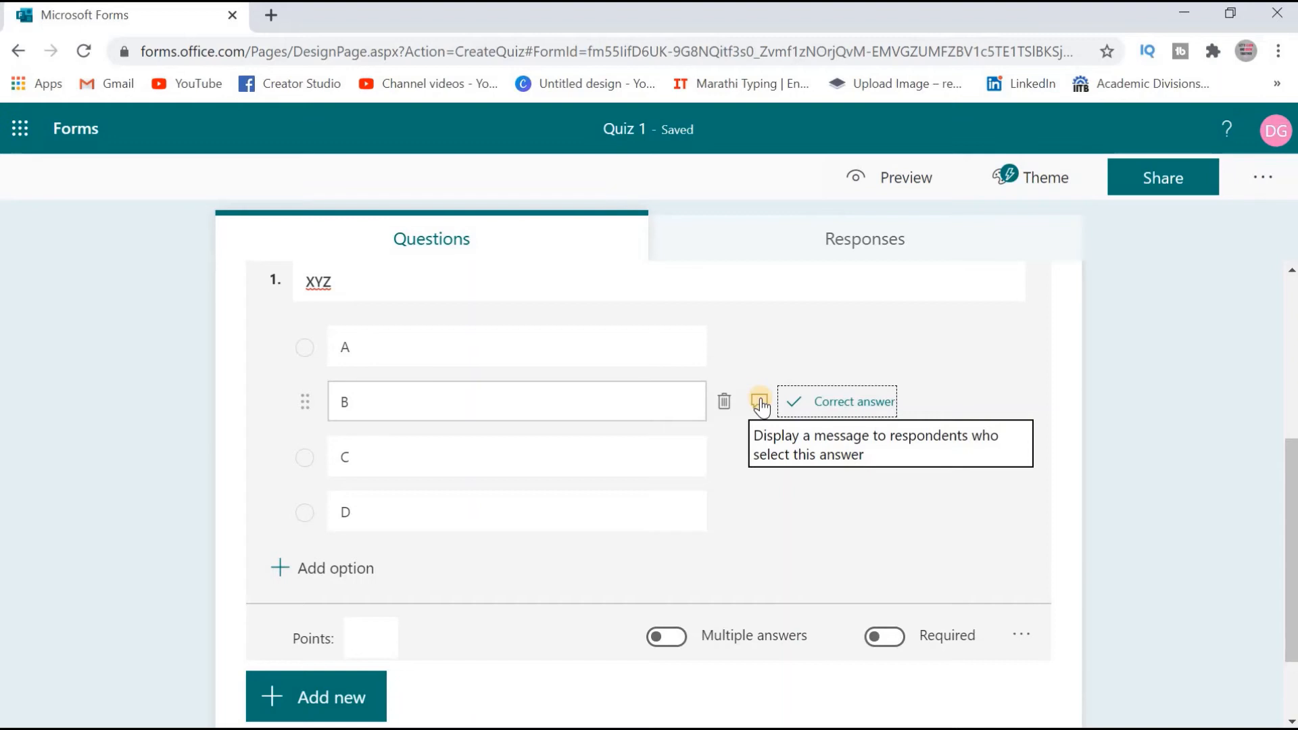
{"action": "left_click", "coordinate": [759, 401]}
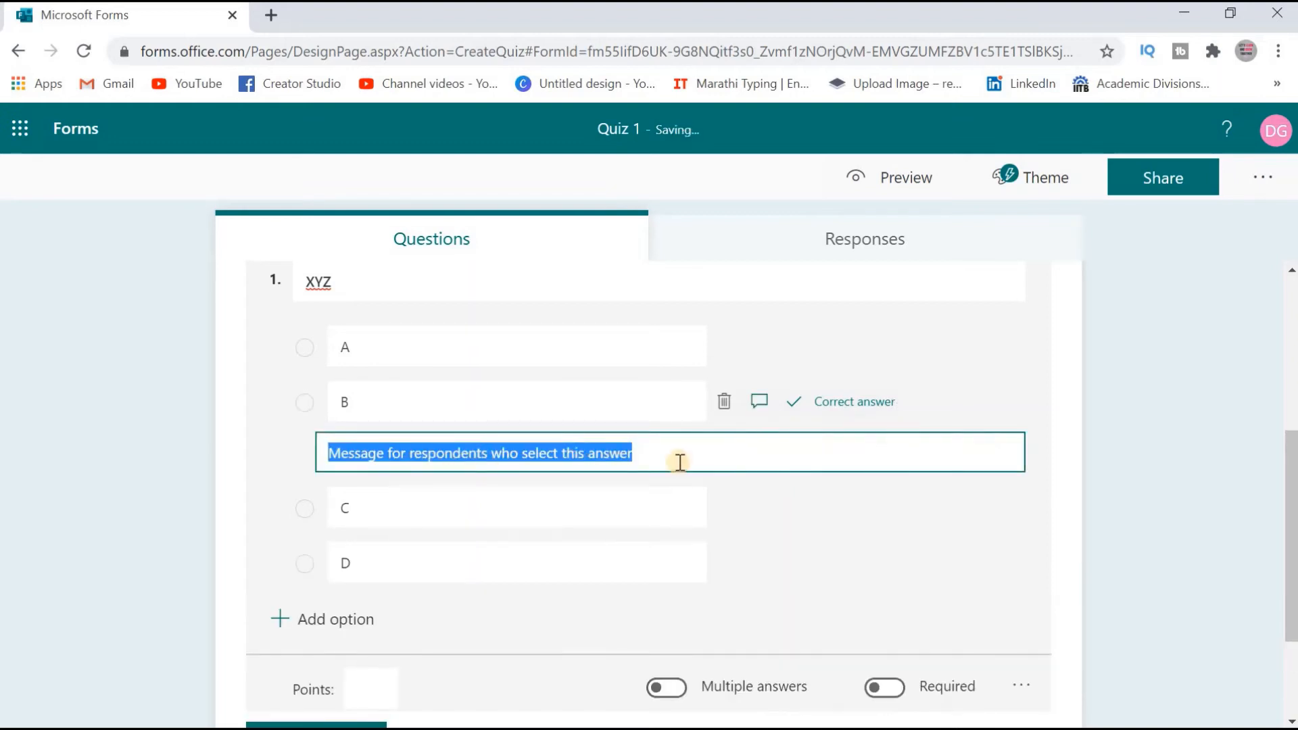
- Add respondent message fields to options A, C and D, and finish editing the question
{"action": "left_click", "coordinate": [500, 349]}
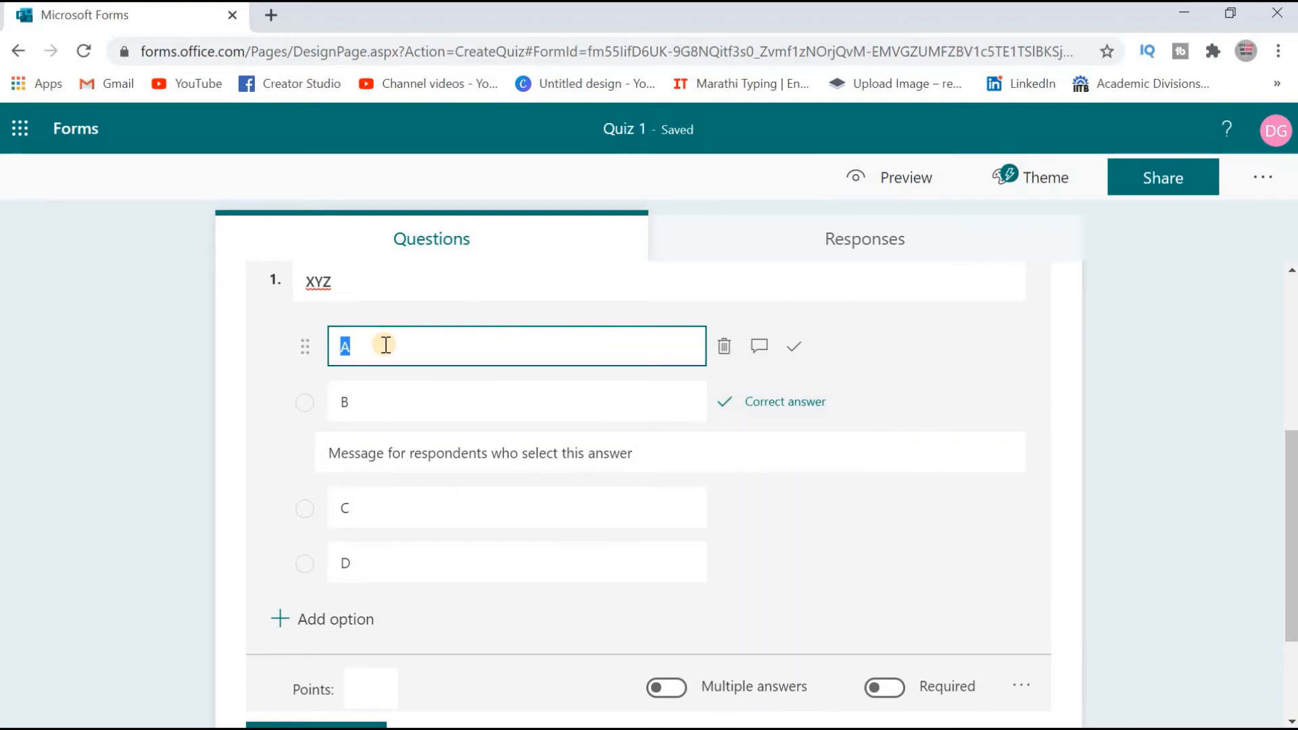
{"action": "left_click", "coordinate": [759, 347]}
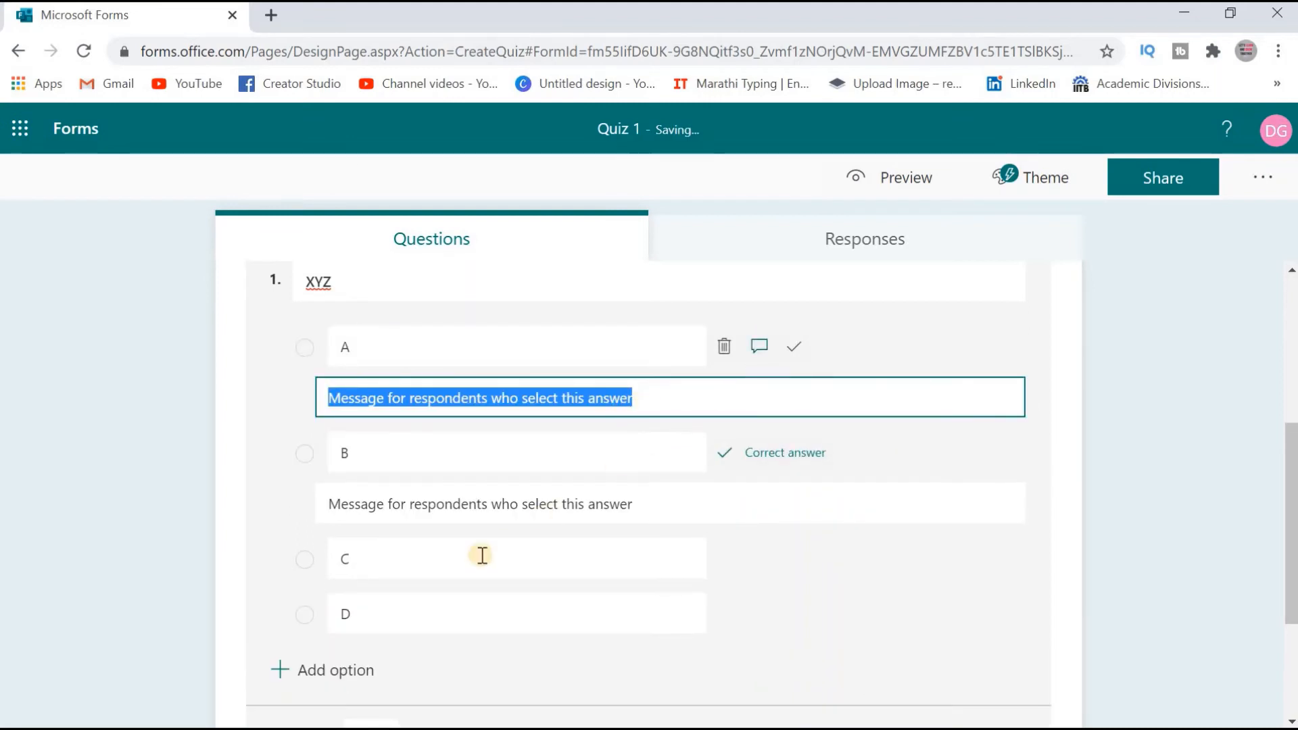
{"action": "left_click", "coordinate": [369, 555]}
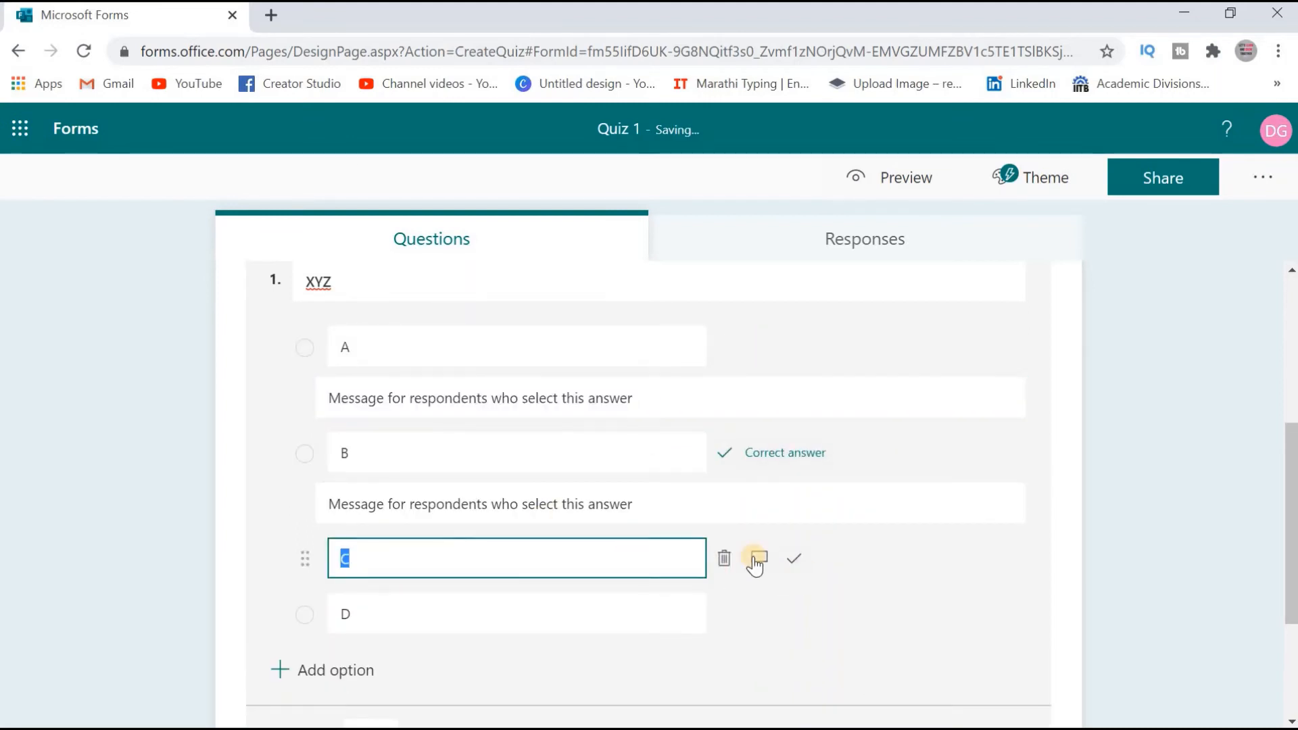
{"action": "left_click", "coordinate": [759, 558]}
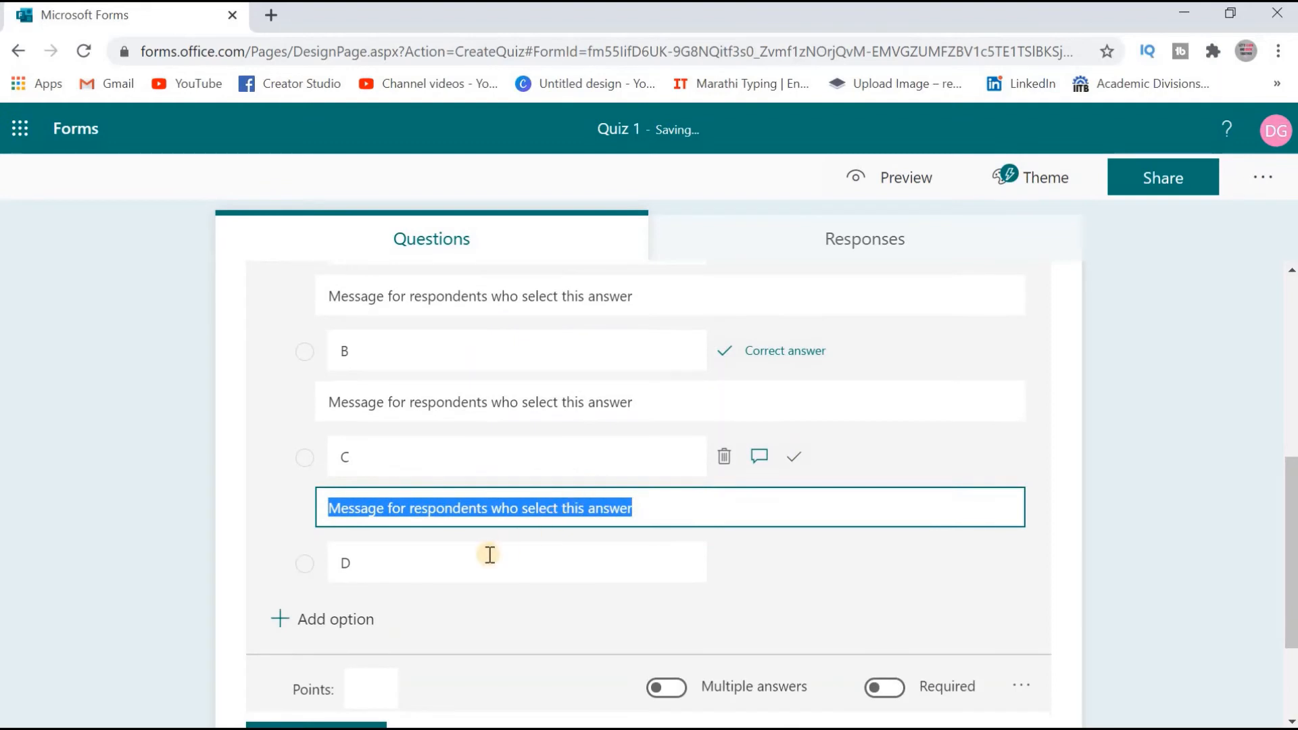
{"action": "left_click", "coordinate": [580, 554]}
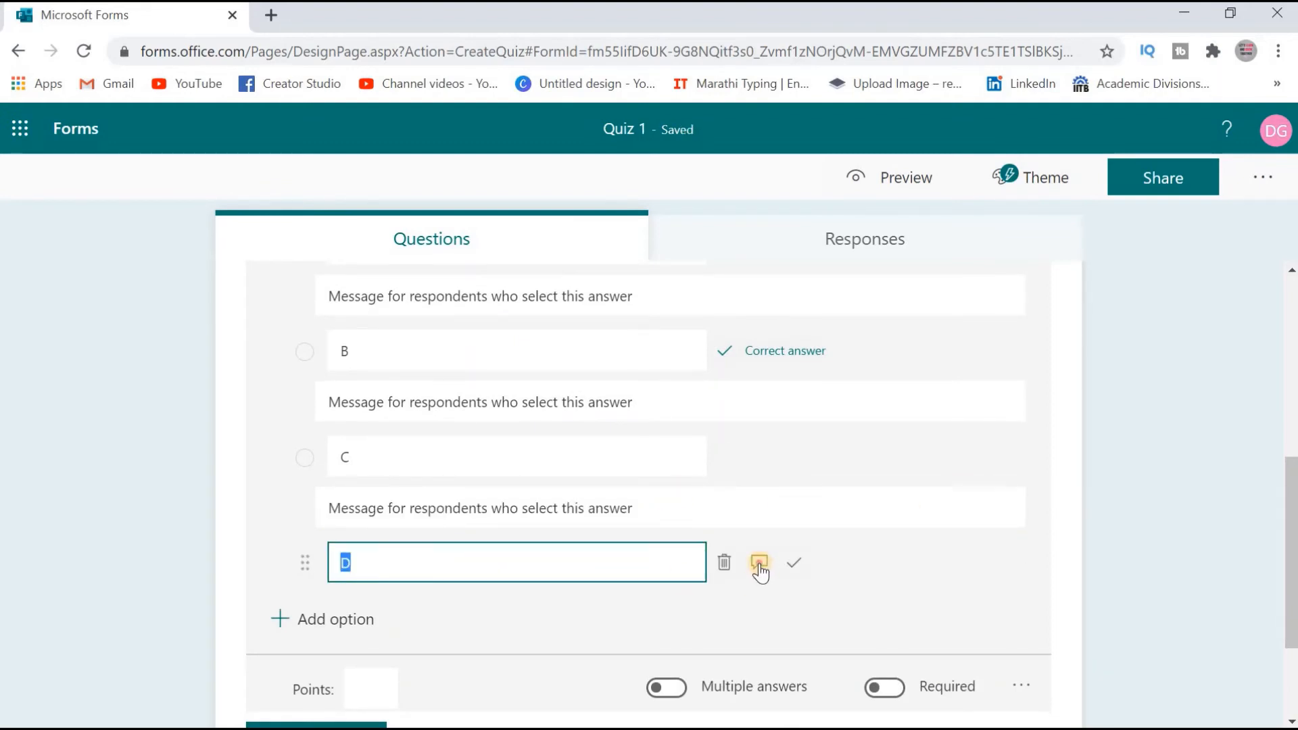
{"action": "left_click", "coordinate": [760, 570]}
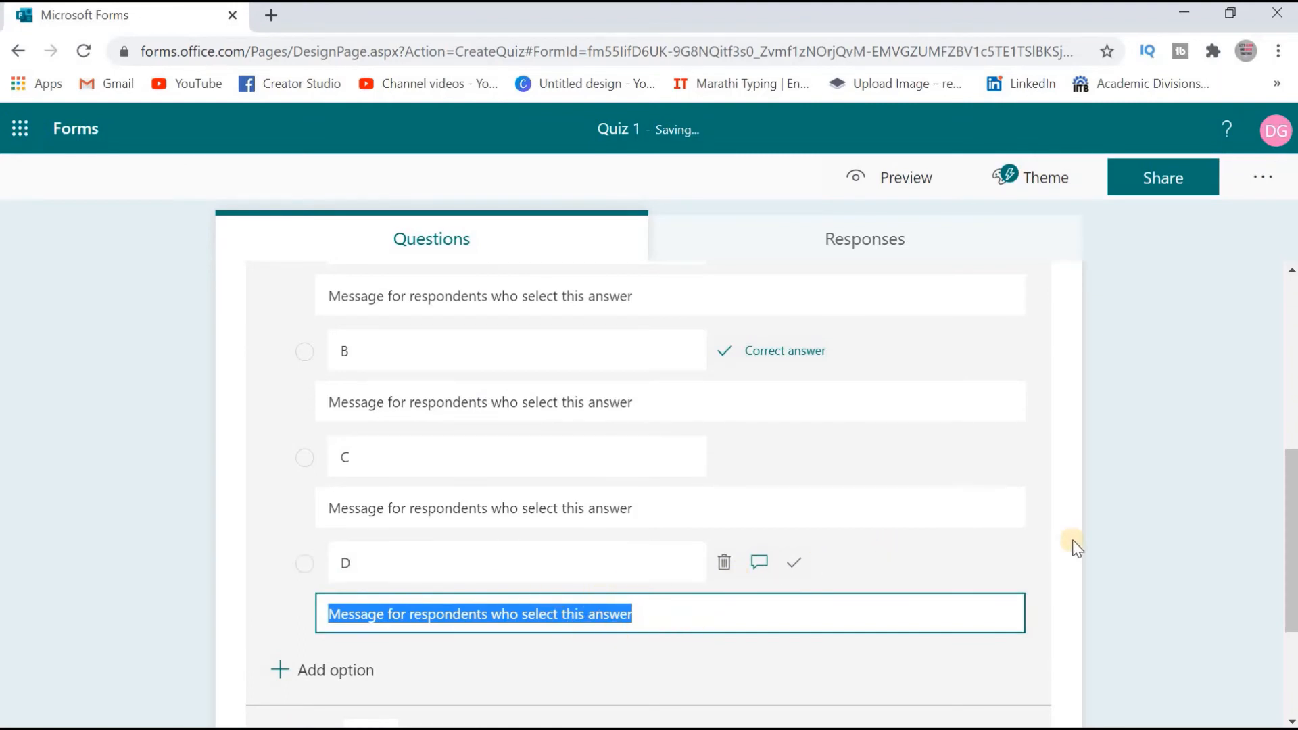
{"action": "left_click", "coordinate": [1101, 536]}
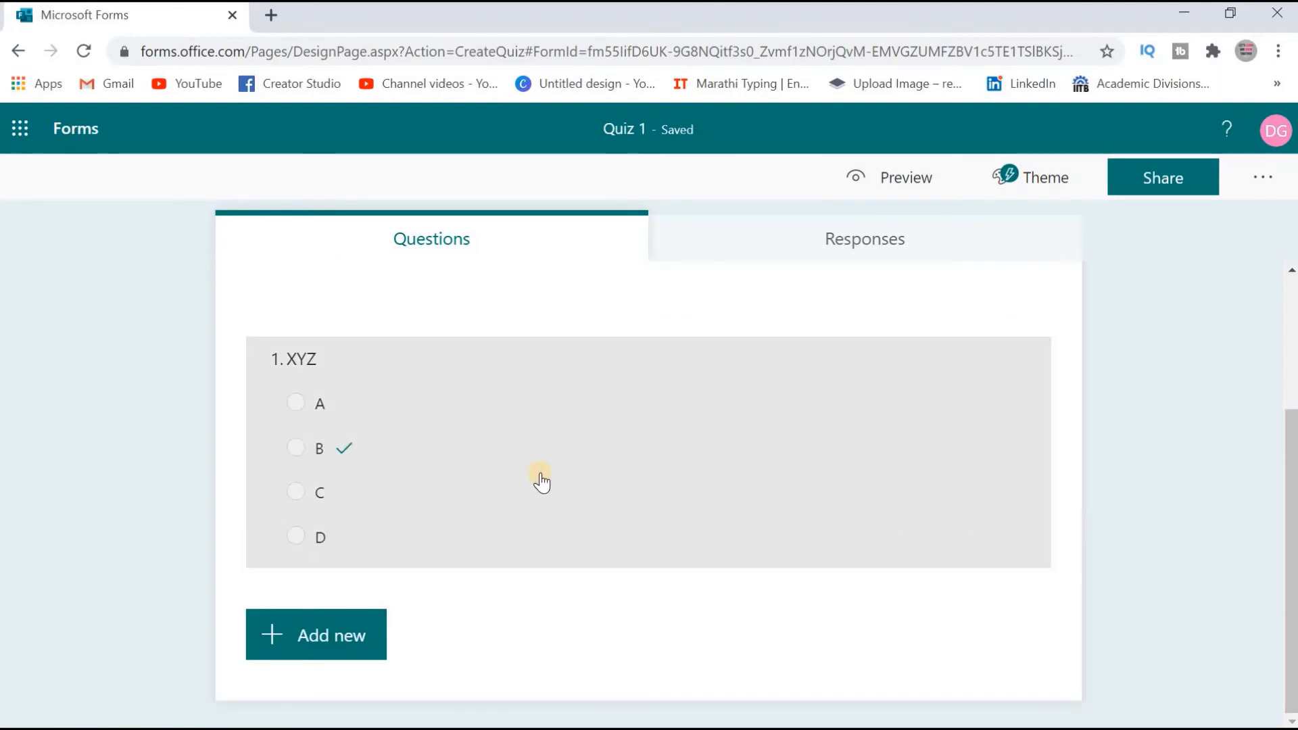
- Reopen question XYZ for editing, allow multiple answers and mark option D as a correct answer alongside B
{"action": "left_click", "coordinate": [325, 356]}
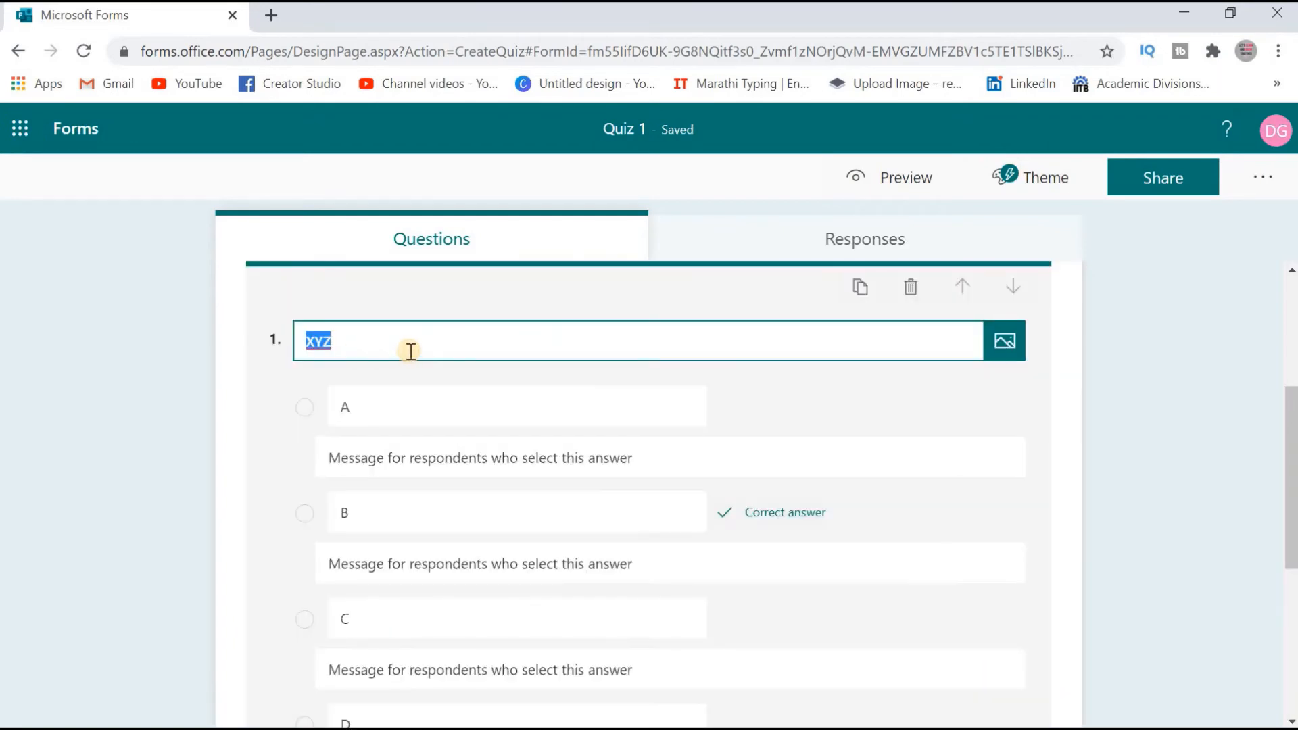
{"action": "scroll", "coordinate": [439, 378], "scroll_direction": "down", "scroll_amount": 1}
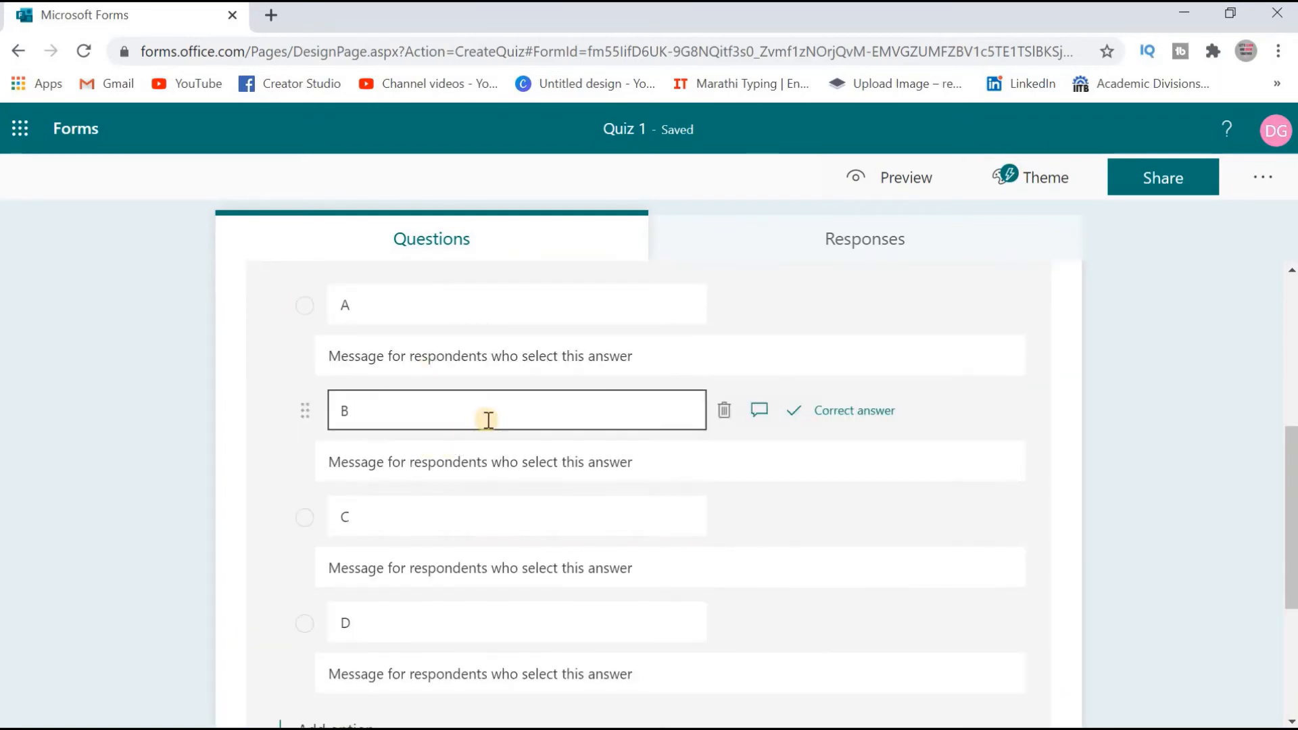
{"action": "scroll", "coordinate": [836, 578], "scroll_direction": "down", "scroll_amount": 3}
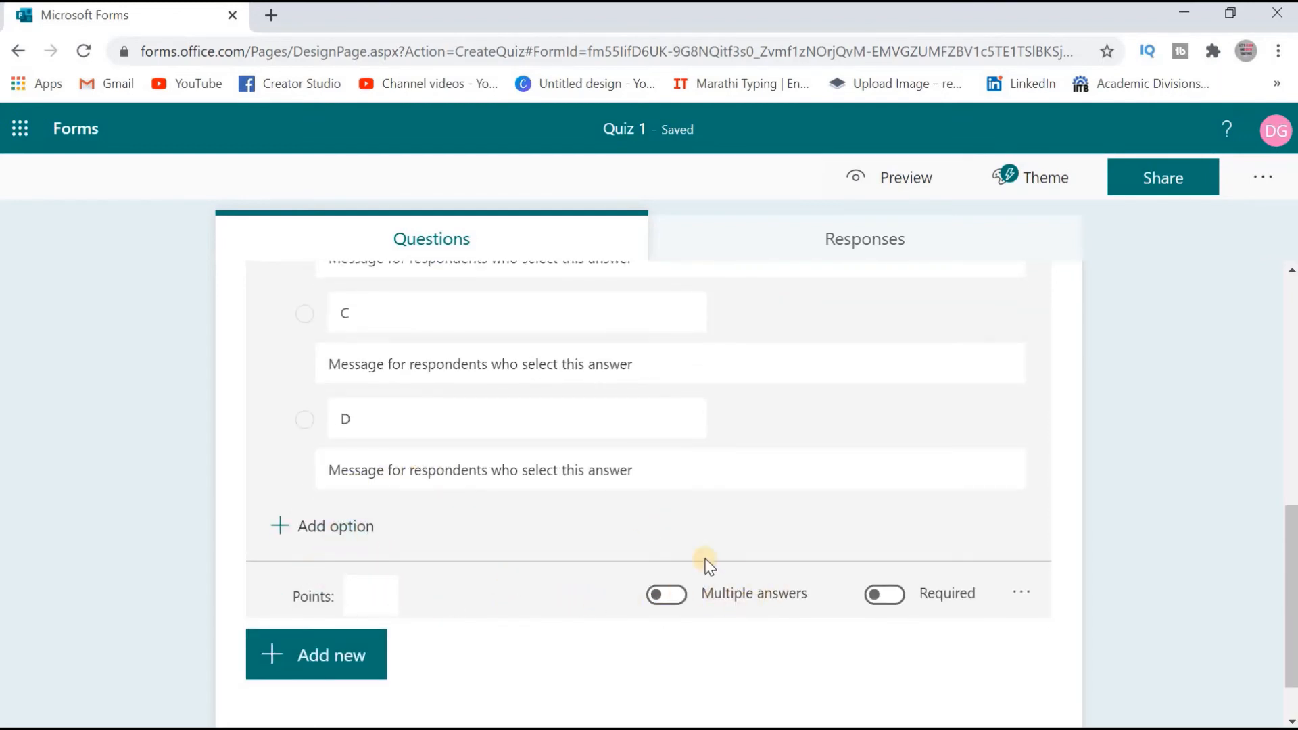
{"action": "left_click", "coordinate": [657, 595]}
{"action": "scroll", "coordinate": [798, 586], "scroll_direction": "up", "scroll_amount": 2}
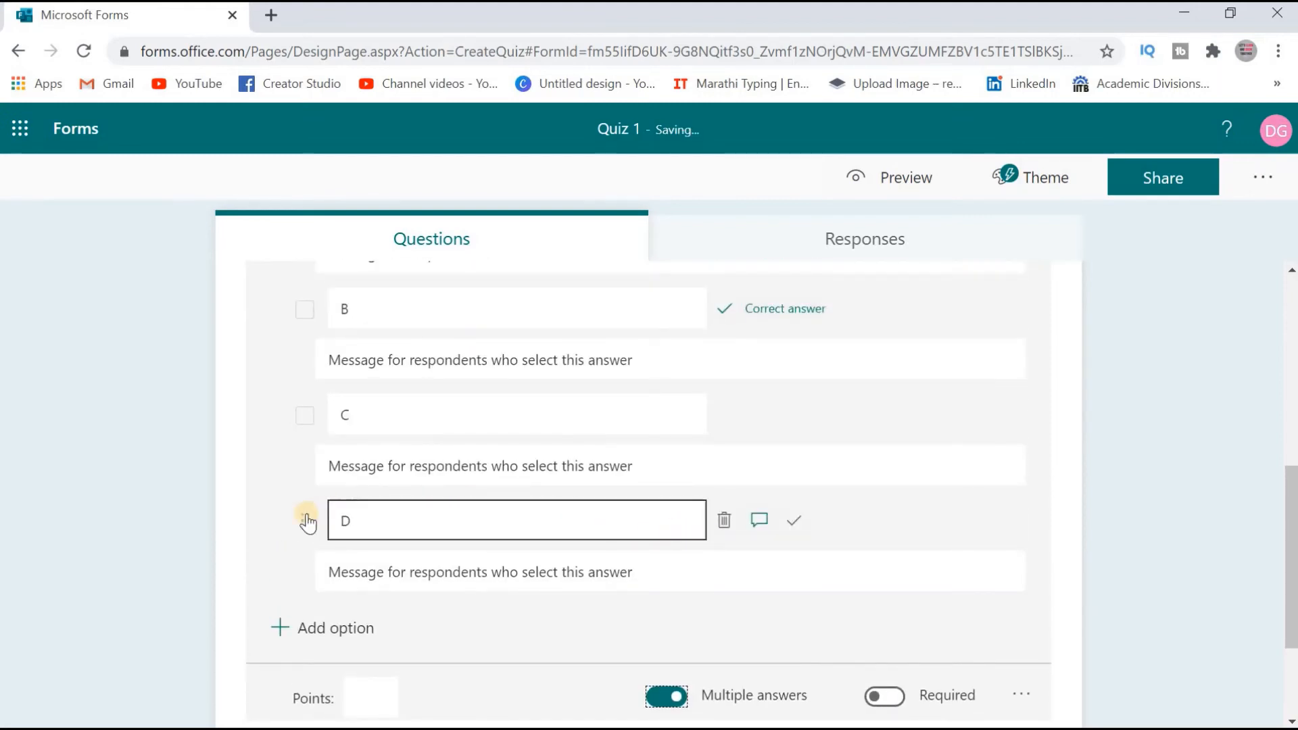
{"action": "left_click", "coordinate": [791, 521]}
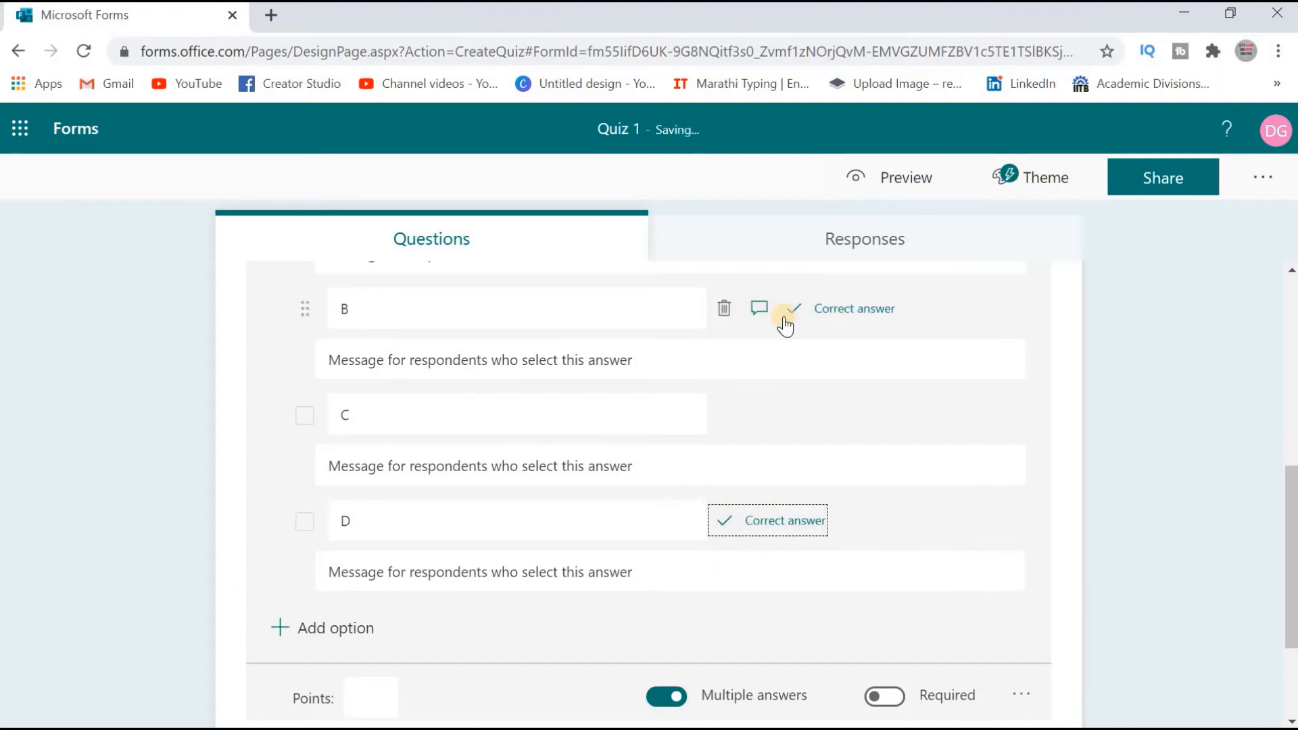
{"action": "left_click", "coordinate": [785, 317]}
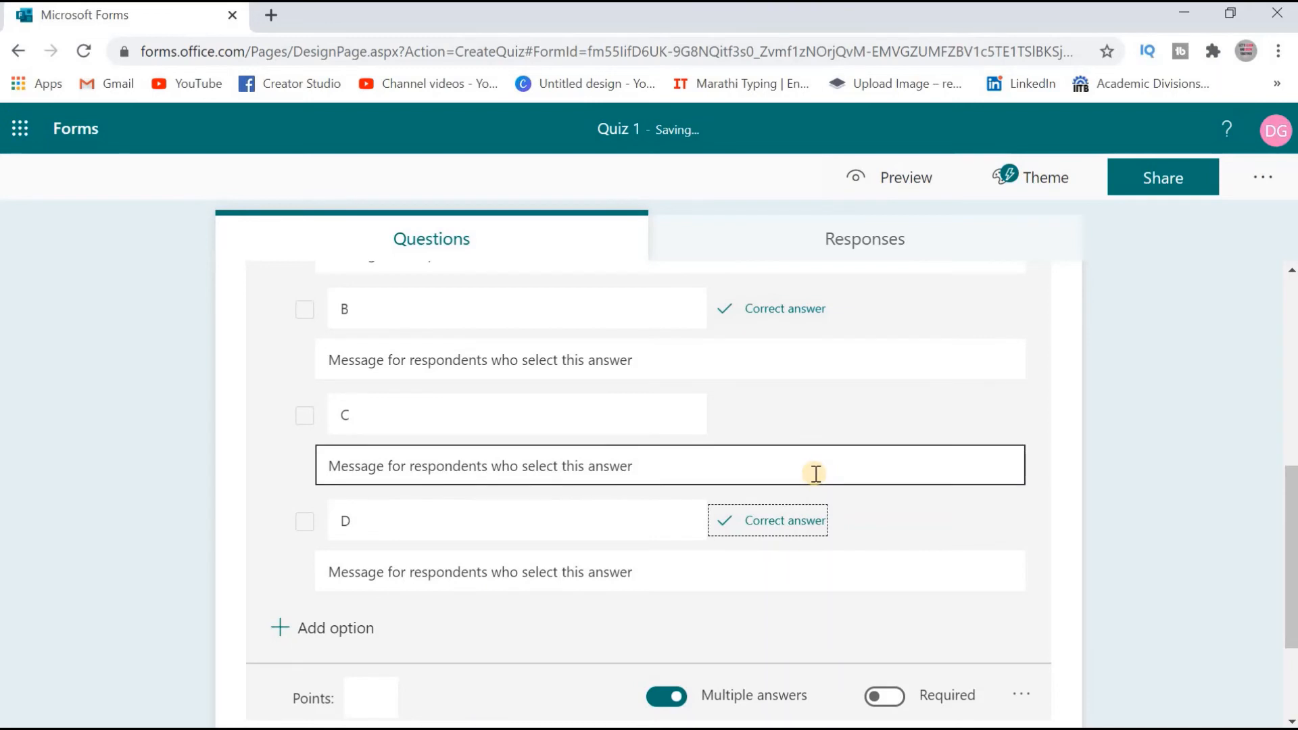
{"action": "scroll", "coordinate": [820, 446], "scroll_direction": "up", "scroll_amount": 2}
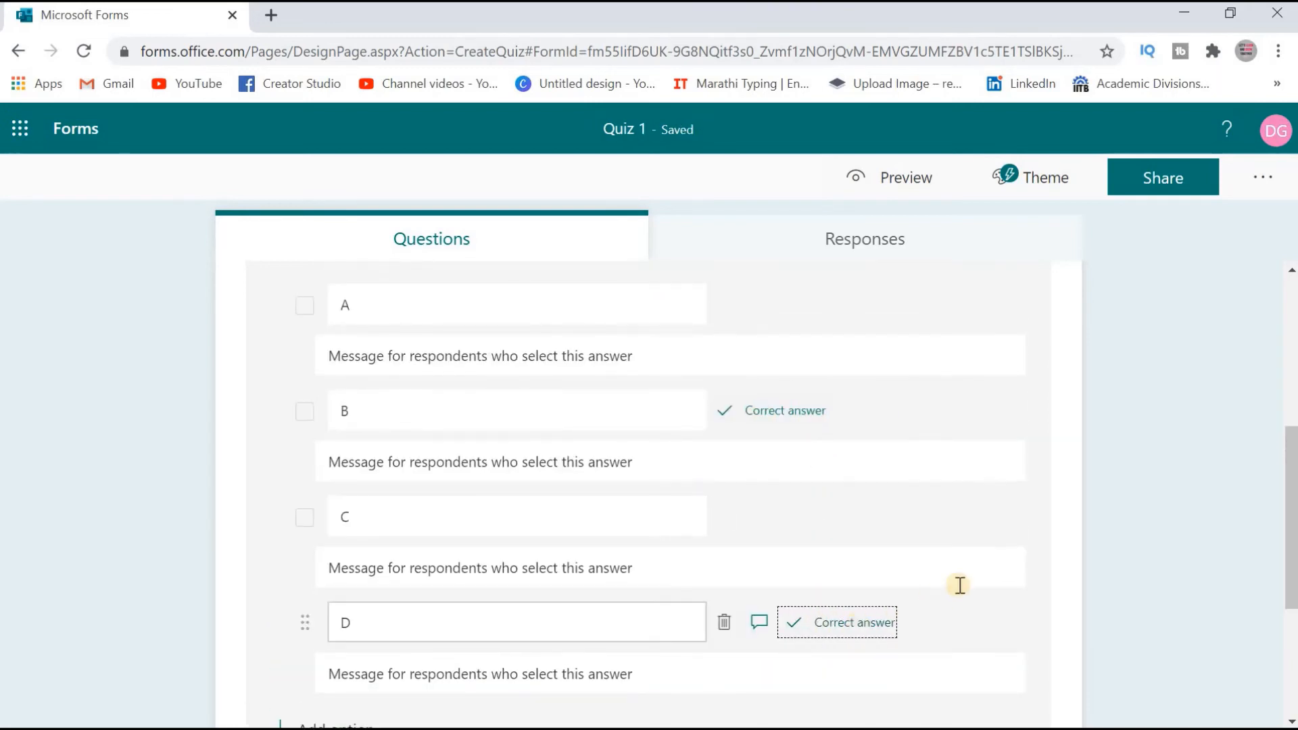
{"action": "scroll", "coordinate": [976, 571], "scroll_direction": "down", "scroll_amount": 2}
{"action": "scroll", "coordinate": [980, 575], "scroll_direction": "down", "scroll_amount": 2}
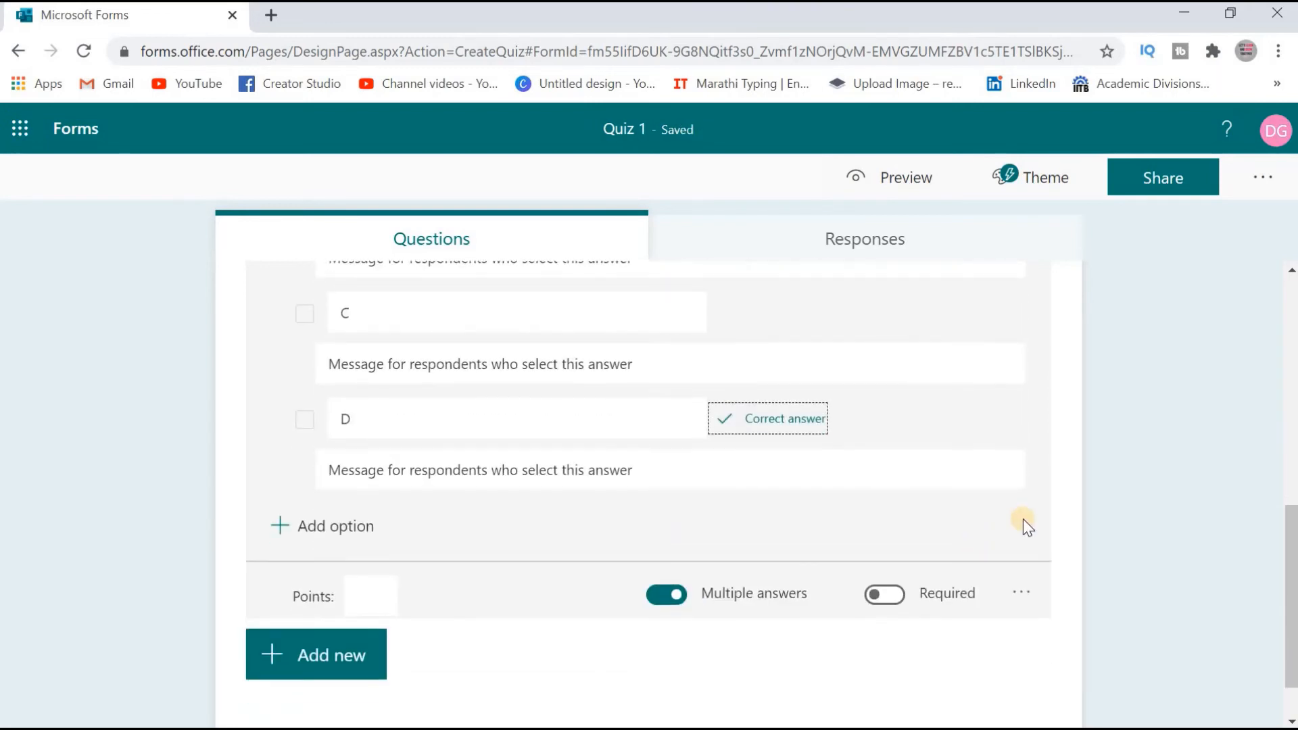
- Make question XYZ required and set its points to 5
{"action": "left_click", "coordinate": [878, 595]}
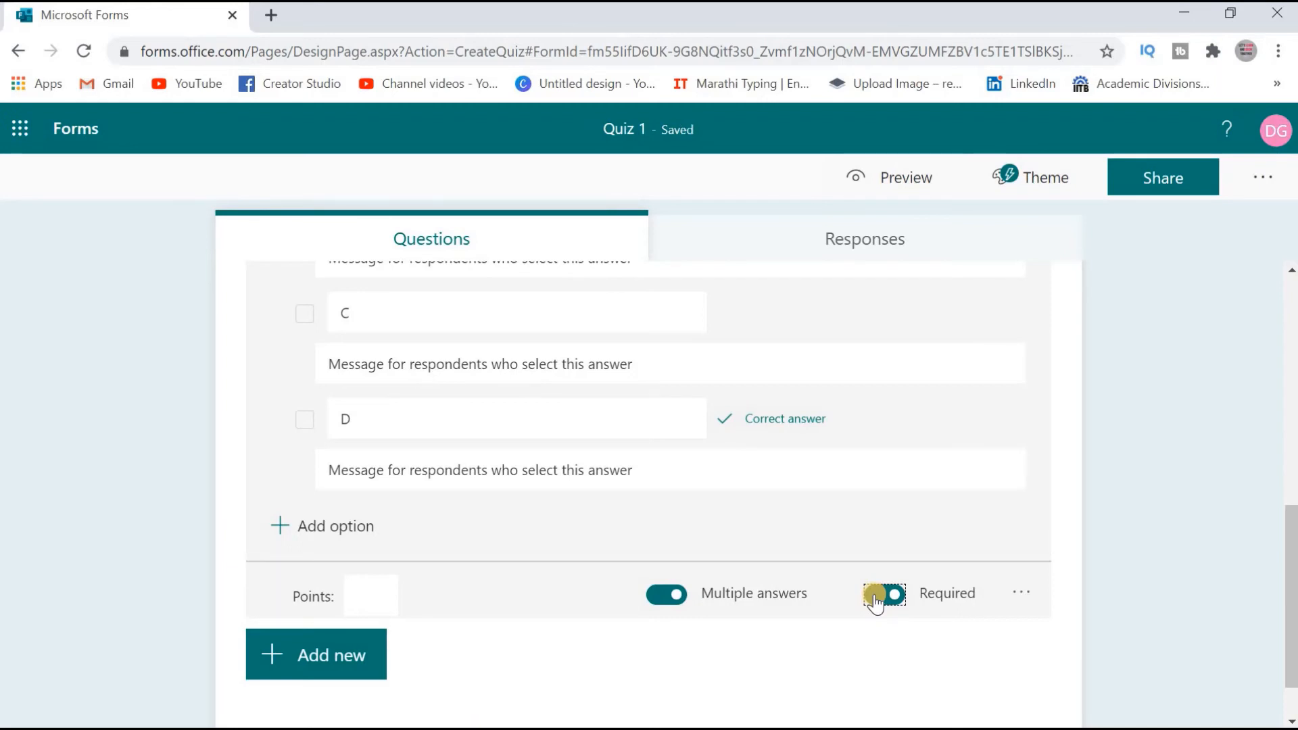
{"action": "left_click", "coordinate": [886, 598]}
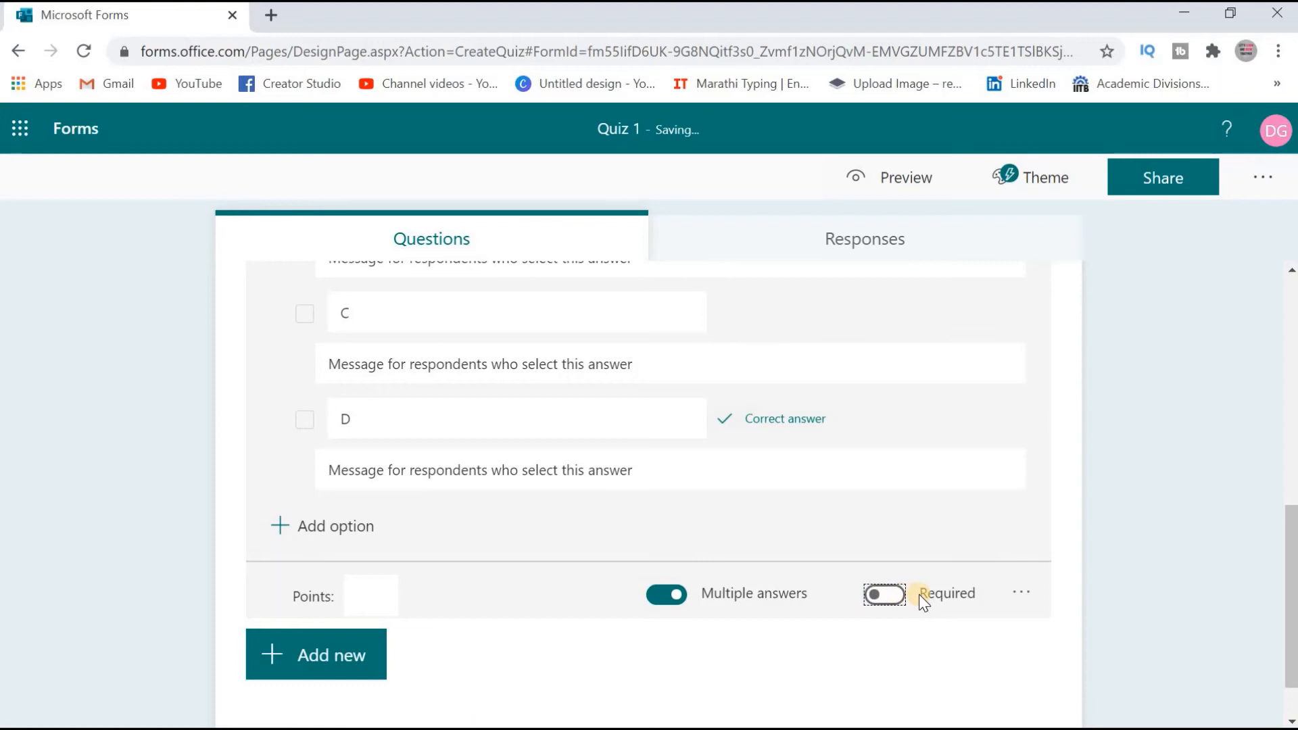
{"action": "left_click", "coordinate": [877, 598]}
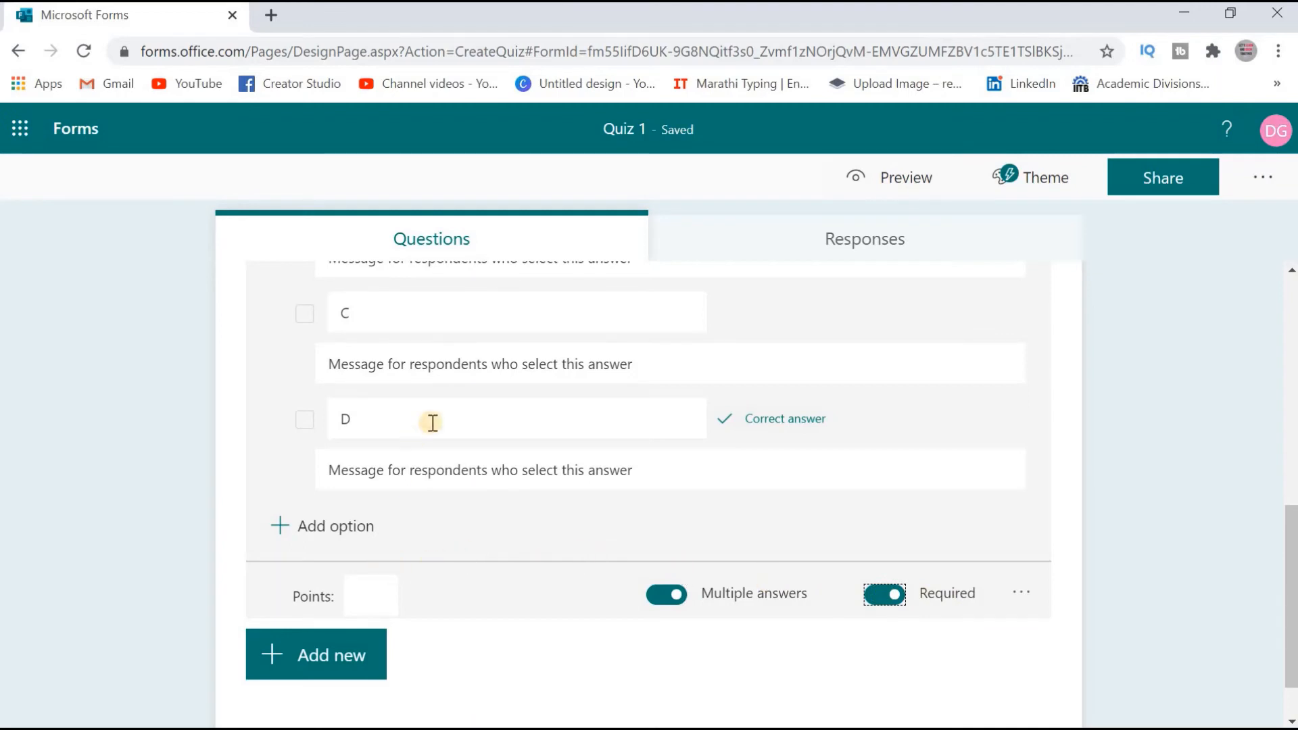
{"action": "scroll", "coordinate": [397, 654], "scroll_direction": "up", "scroll_amount": 1}
{"action": "scroll", "coordinate": [380, 692], "scroll_direction": "down", "scroll_amount": 1}
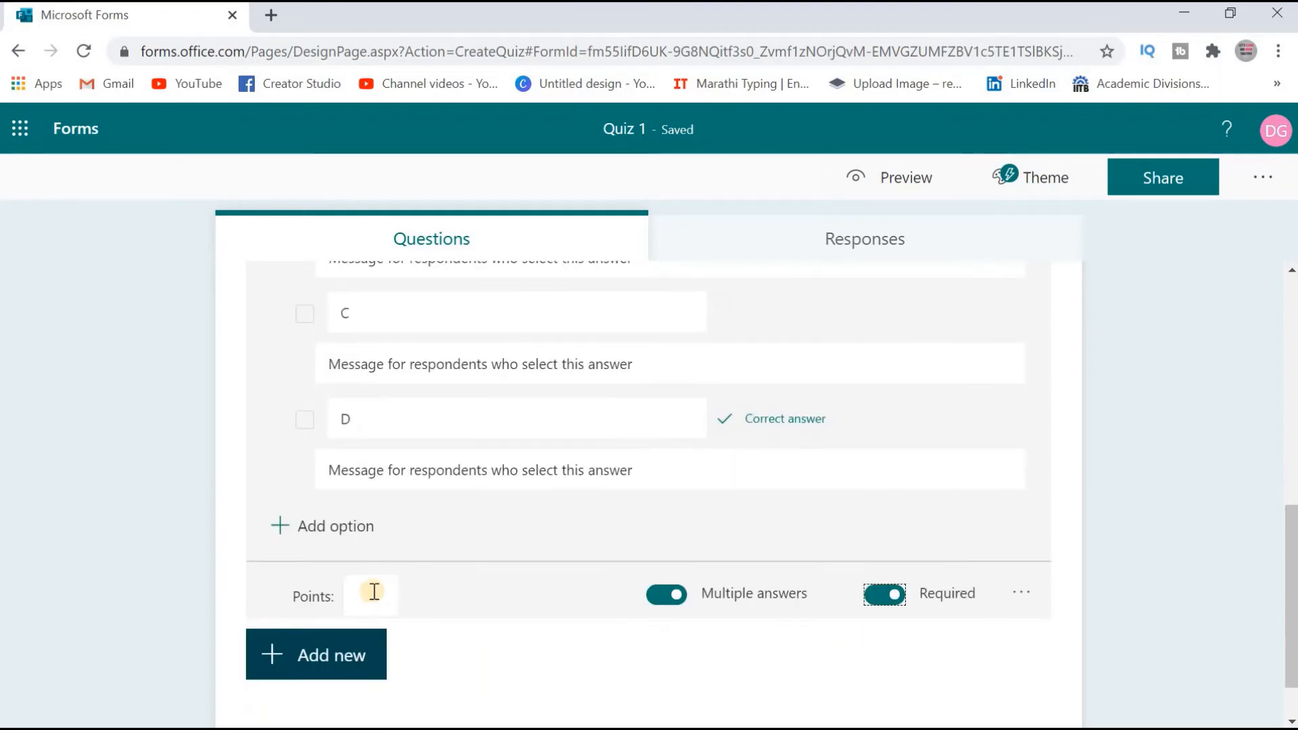
{"action": "left_click", "coordinate": [368, 592]}
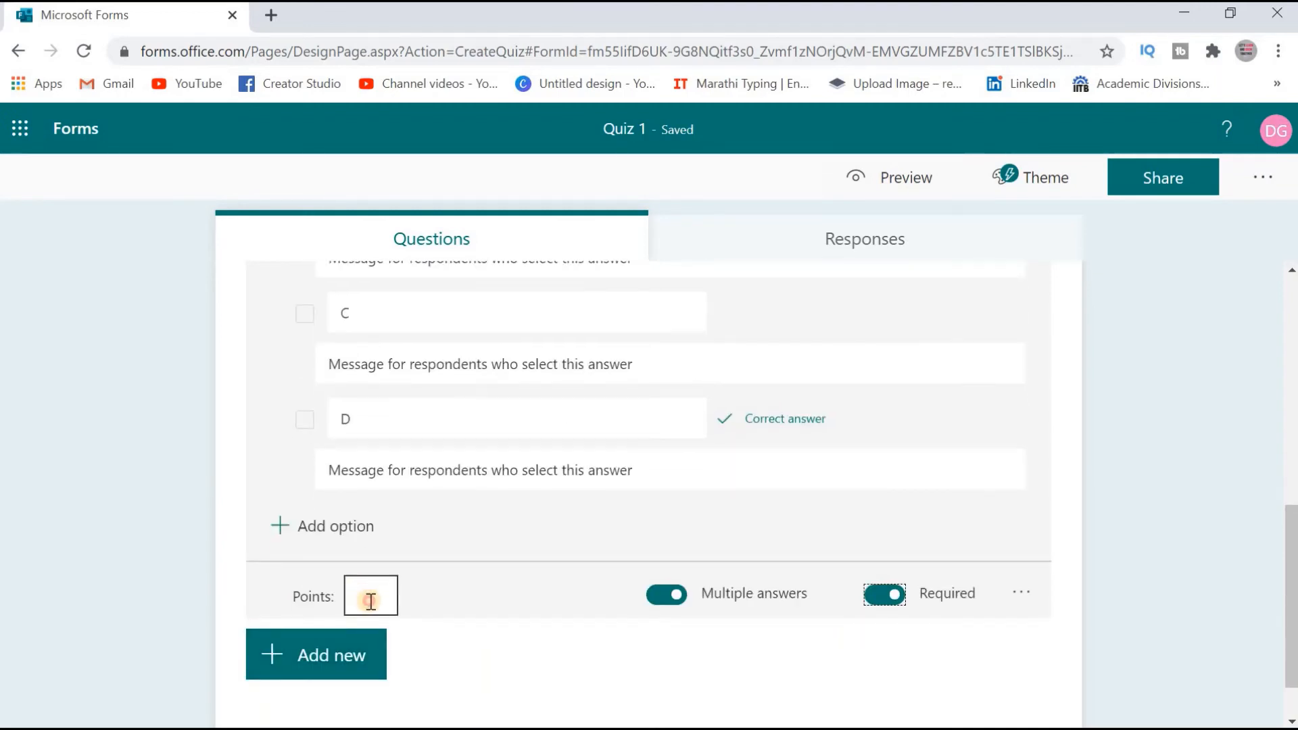
{"action": "left_click", "coordinate": [371, 600]}
{"action": "type", "text": "1"}
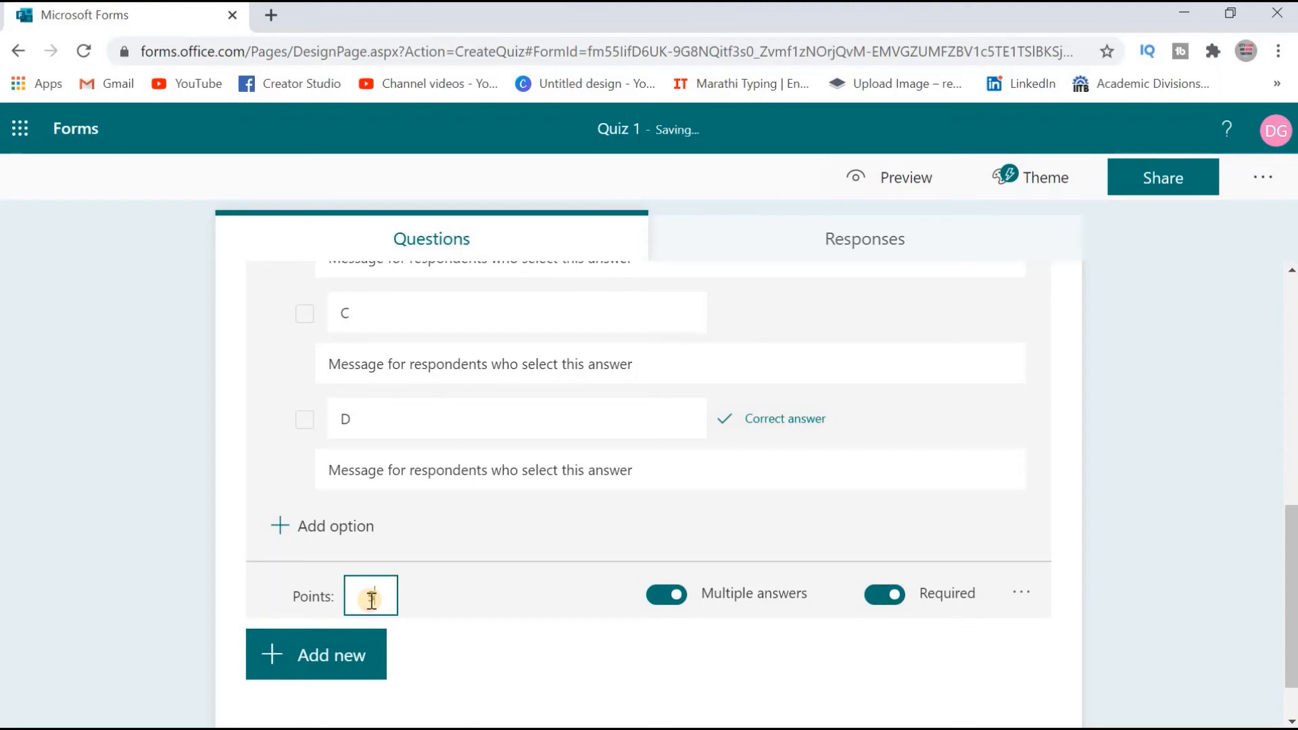
{"action": "type", "text": "5"}
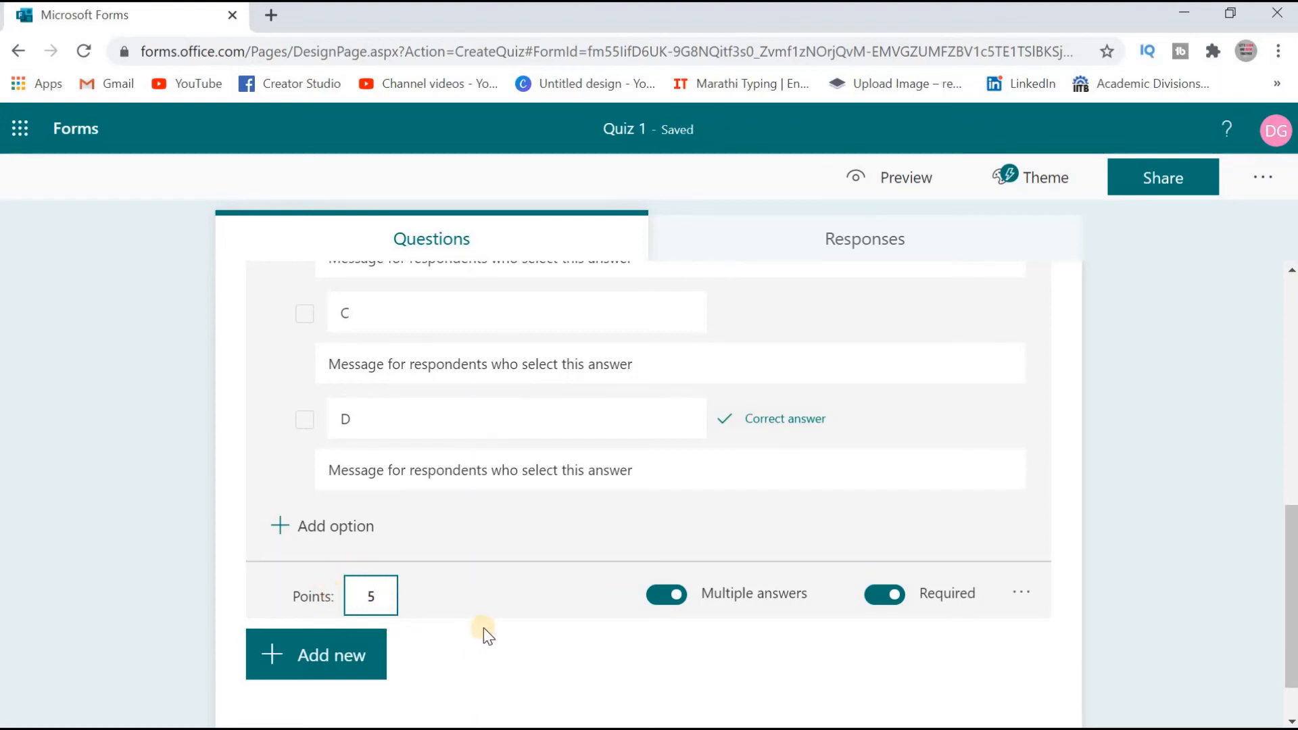
- Add a second choice question below question XYZ, dismissing the branching tip
{"action": "scroll", "coordinate": [507, 629], "scroll_direction": "down", "scroll_amount": 1}
{"action": "left_click", "coordinate": [331, 589]}
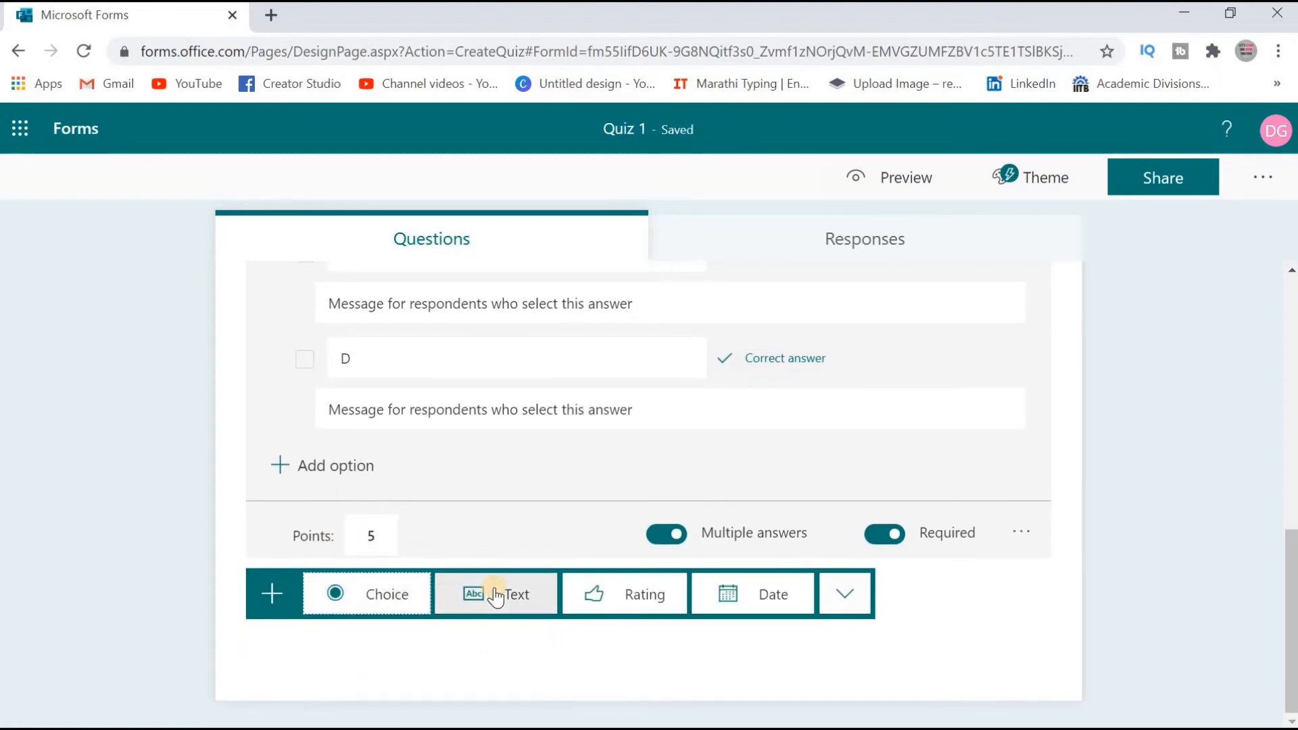
{"action": "left_click", "coordinate": [341, 589]}
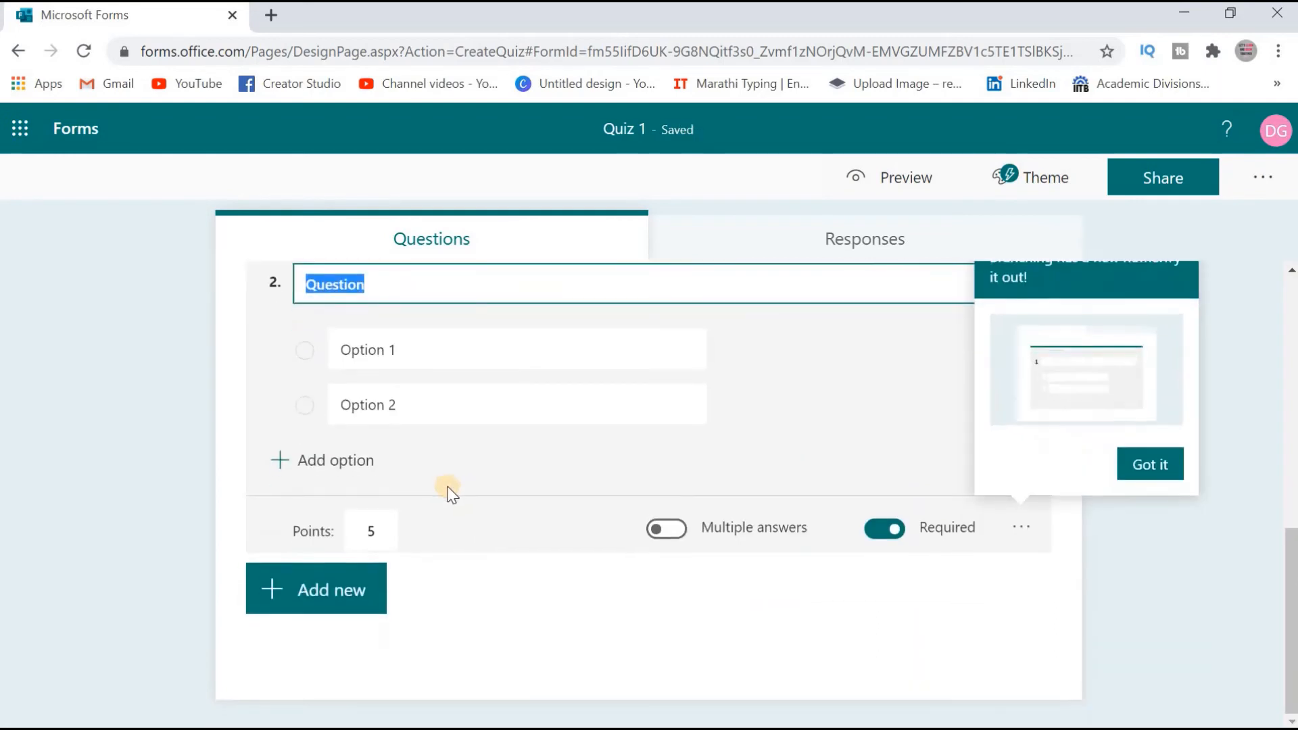
{"action": "left_click", "coordinate": [1153, 466]}
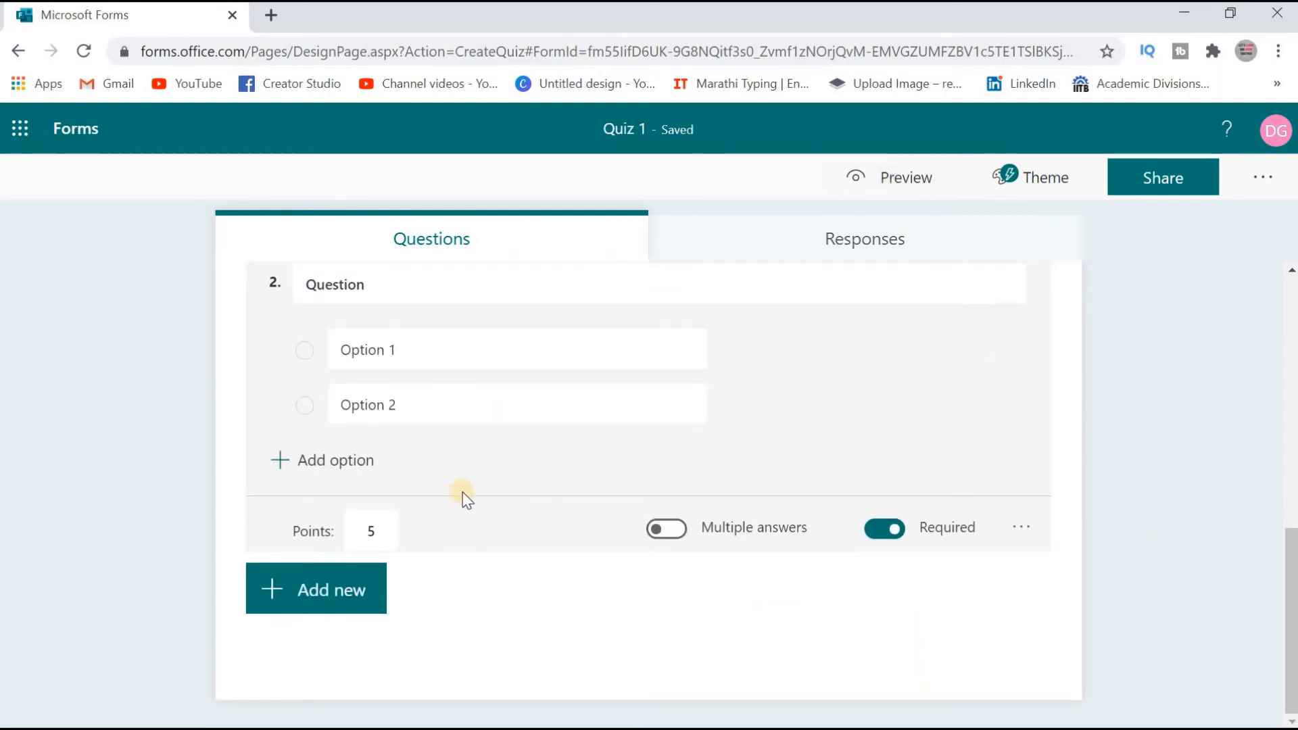
- Preview the whole quiz in the computer layout, from its title to the submit section
{"action": "scroll", "coordinate": [464, 495], "scroll_direction": "up", "scroll_amount": 9}
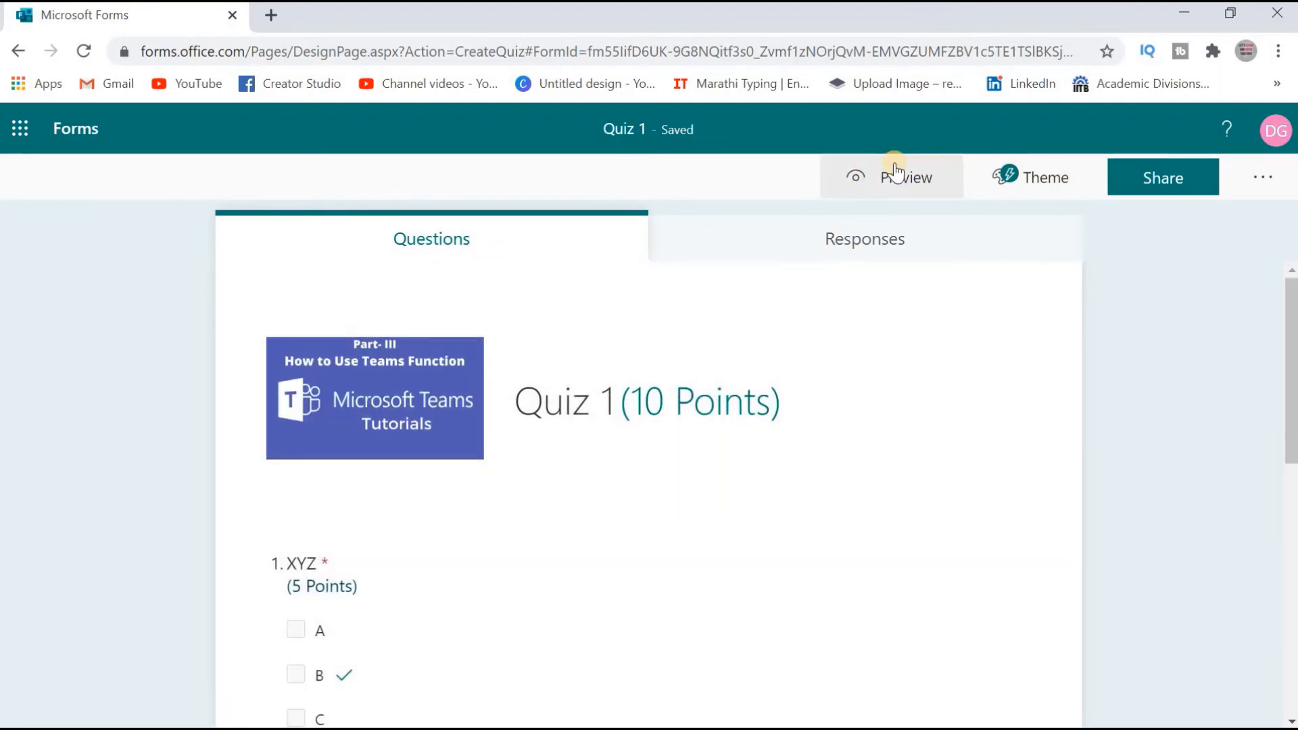
{"action": "left_click", "coordinate": [916, 181]}
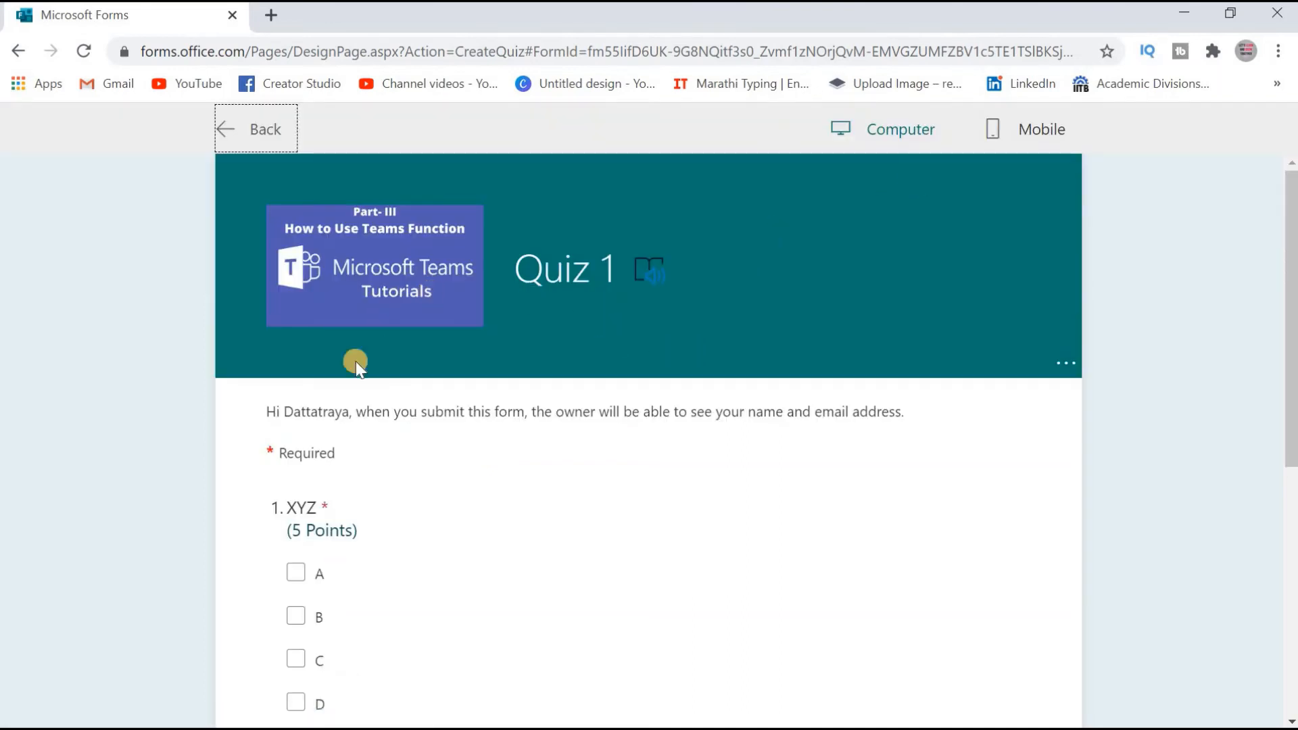
{"action": "scroll", "coordinate": [594, 487], "scroll_direction": "down", "scroll_amount": 4}
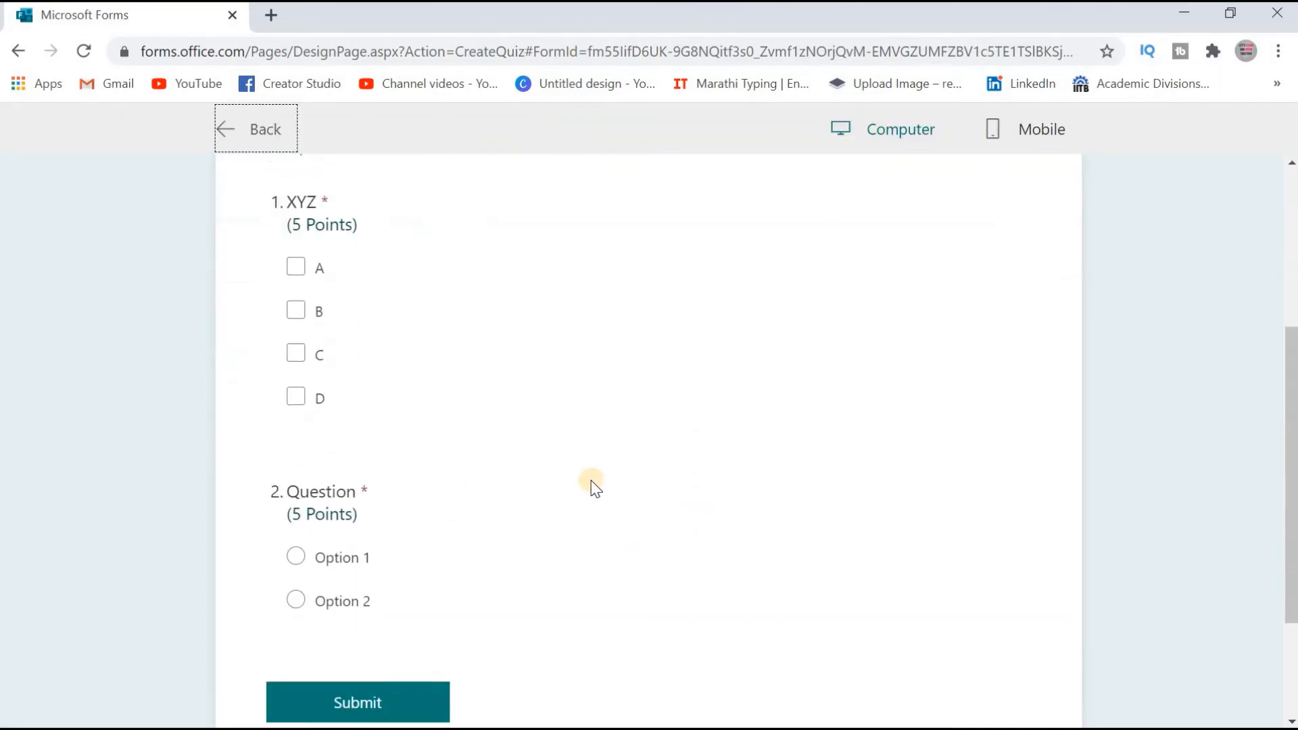
{"action": "scroll", "coordinate": [594, 487], "scroll_direction": "down", "scroll_amount": 3}
{"action": "scroll", "coordinate": [736, 505], "scroll_direction": "up", "scroll_amount": 7}
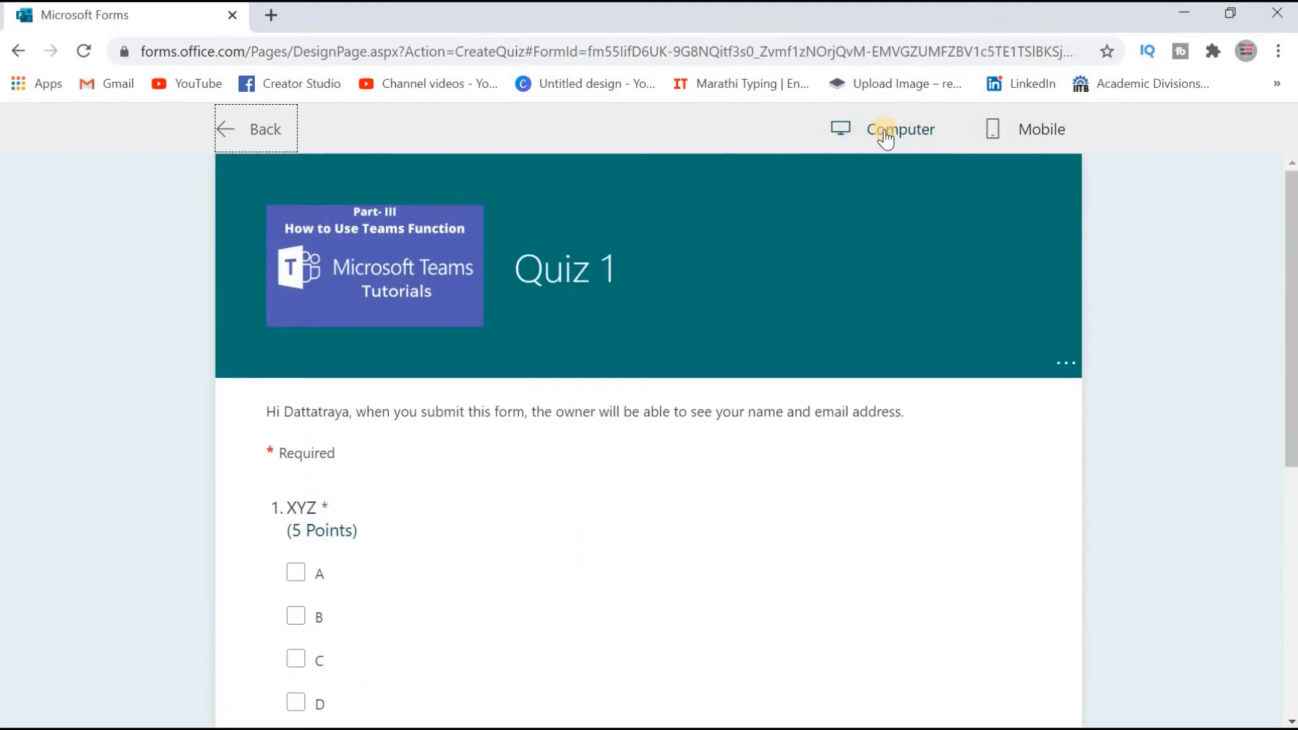
{"action": "left_click", "coordinate": [886, 135]}
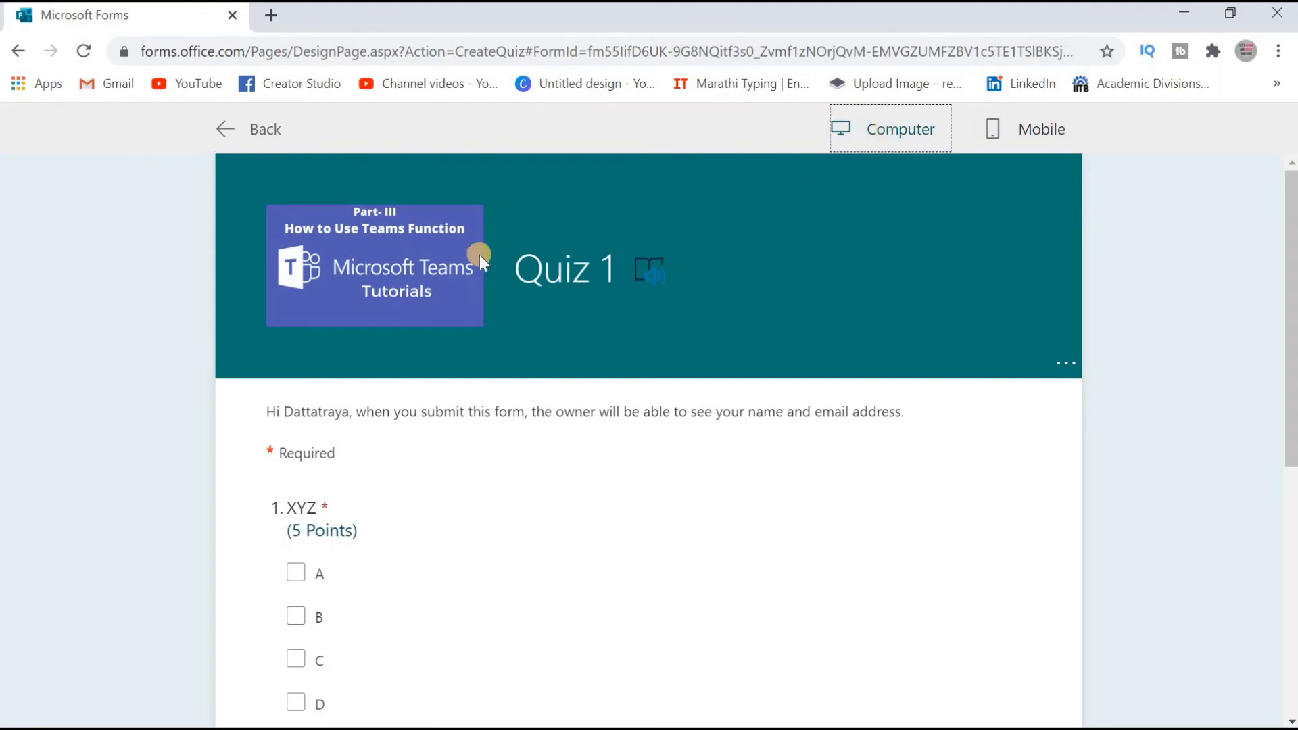
- Examine the quiz in the mobile preview layout
{"action": "left_click", "coordinate": [1037, 135]}
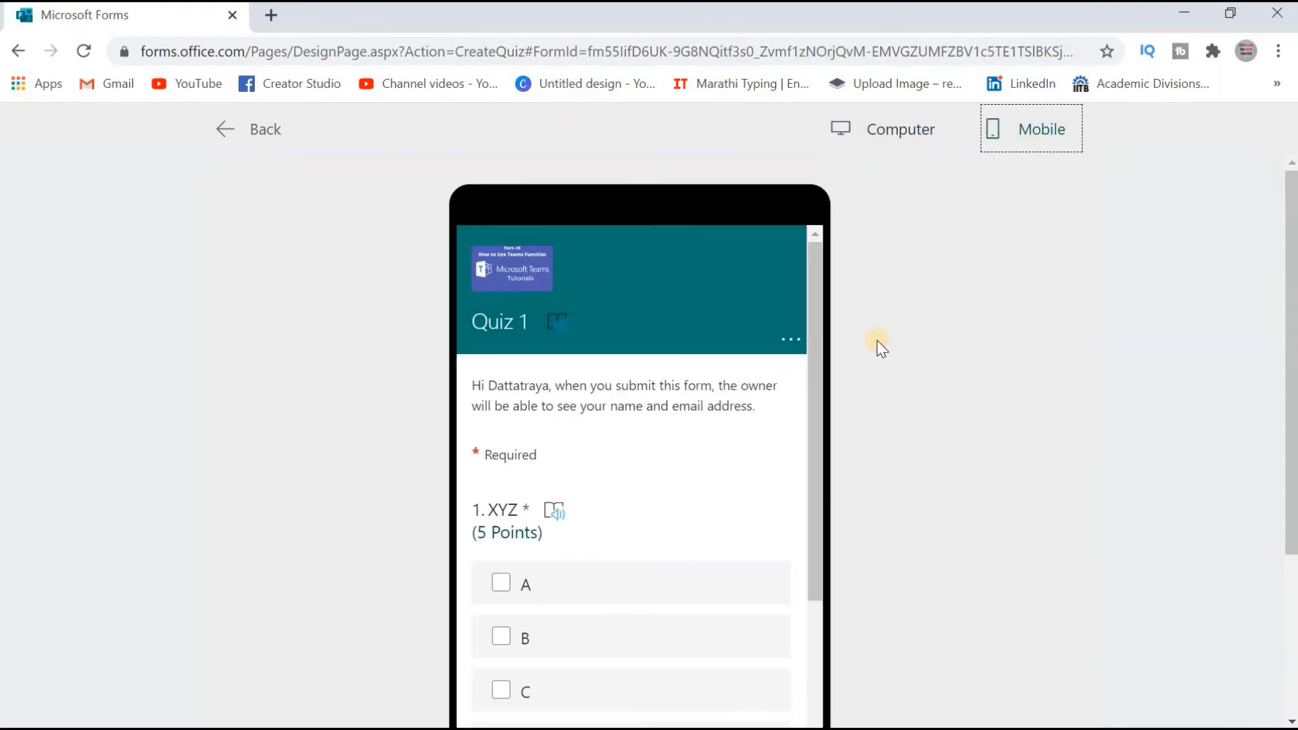
{"action": "scroll", "coordinate": [746, 387], "scroll_direction": "down", "scroll_amount": 10}
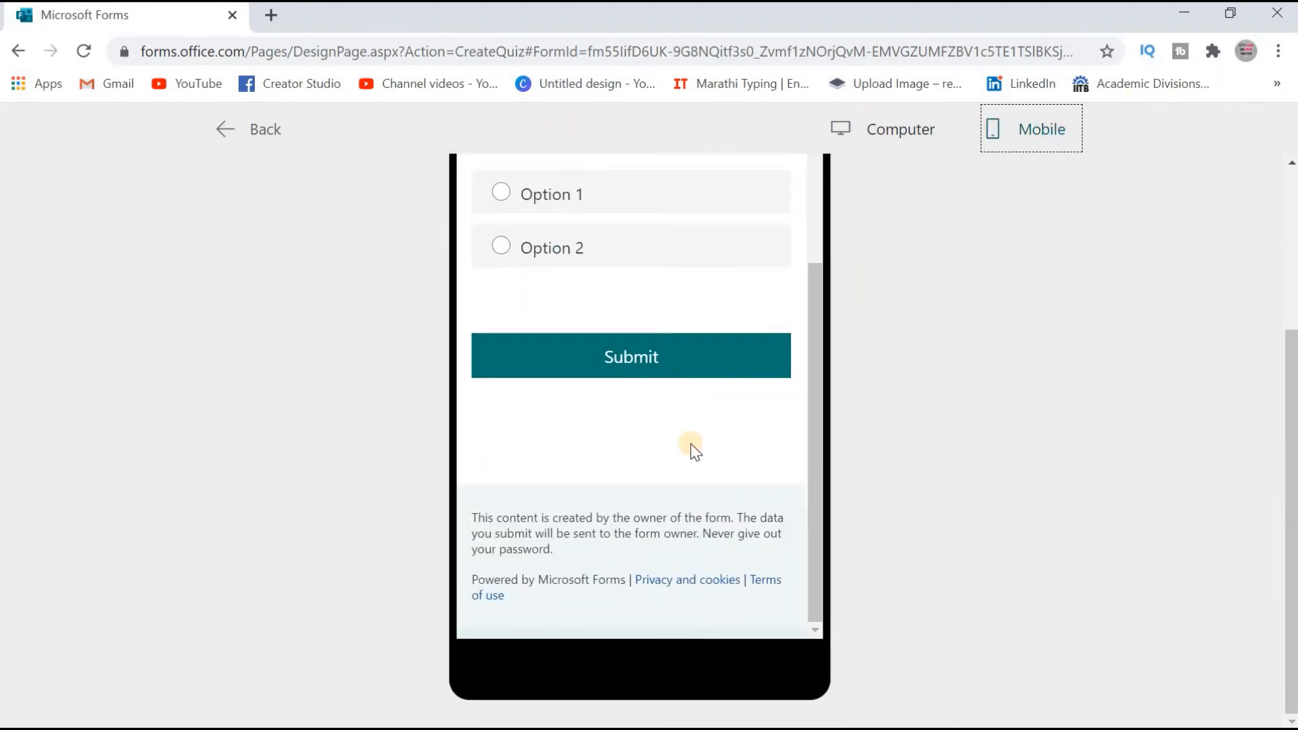
{"action": "scroll", "coordinate": [710, 419], "scroll_direction": "up", "scroll_amount": 10}
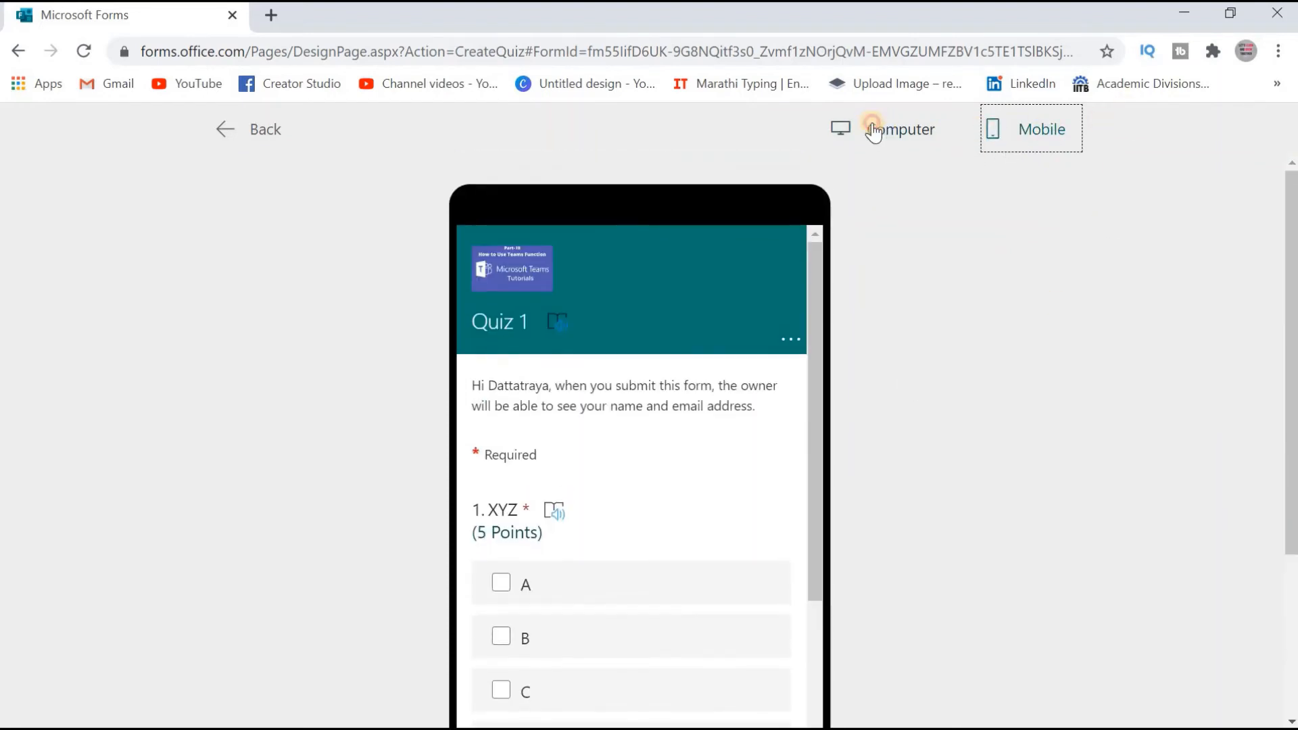
- Return the preview to the computer layout, view the quiz header's Immersive Reader option and leave the preview
{"action": "left_click", "coordinate": [870, 128]}
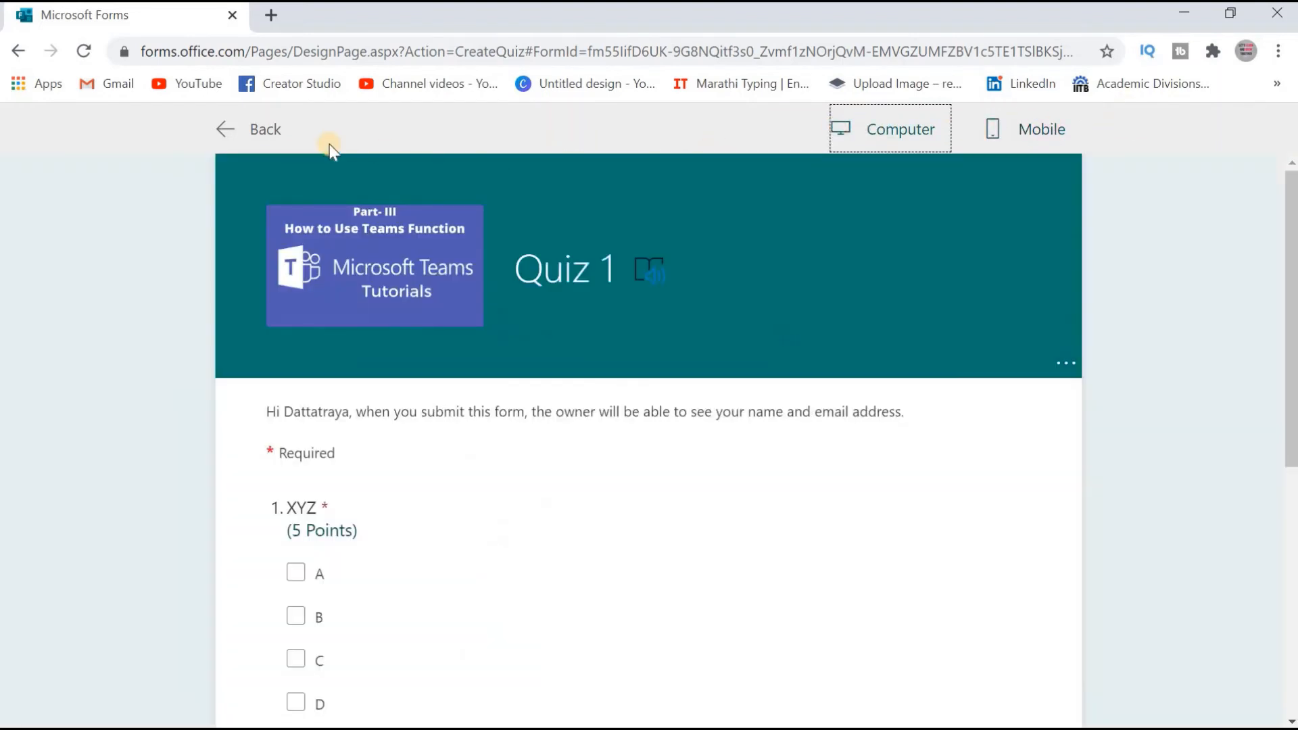
{"action": "left_click", "coordinate": [1065, 370]}
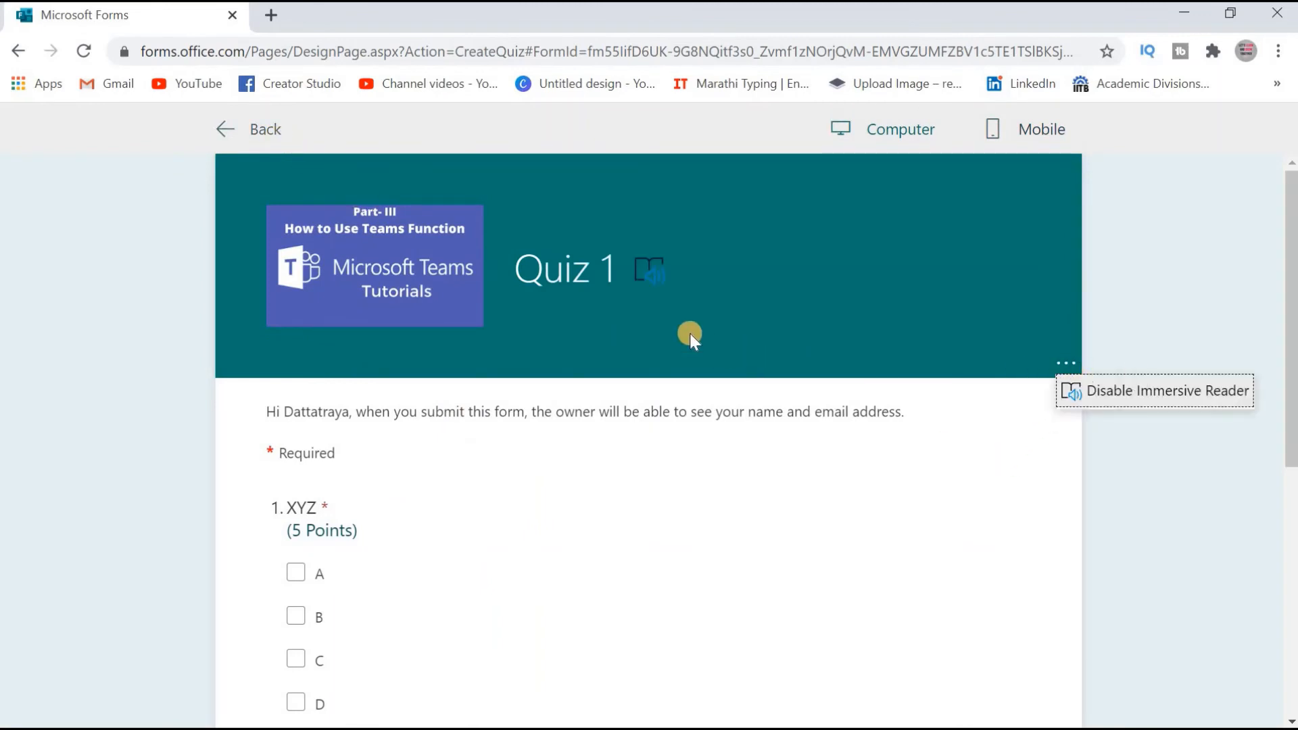
{"action": "left_click", "coordinate": [232, 127]}
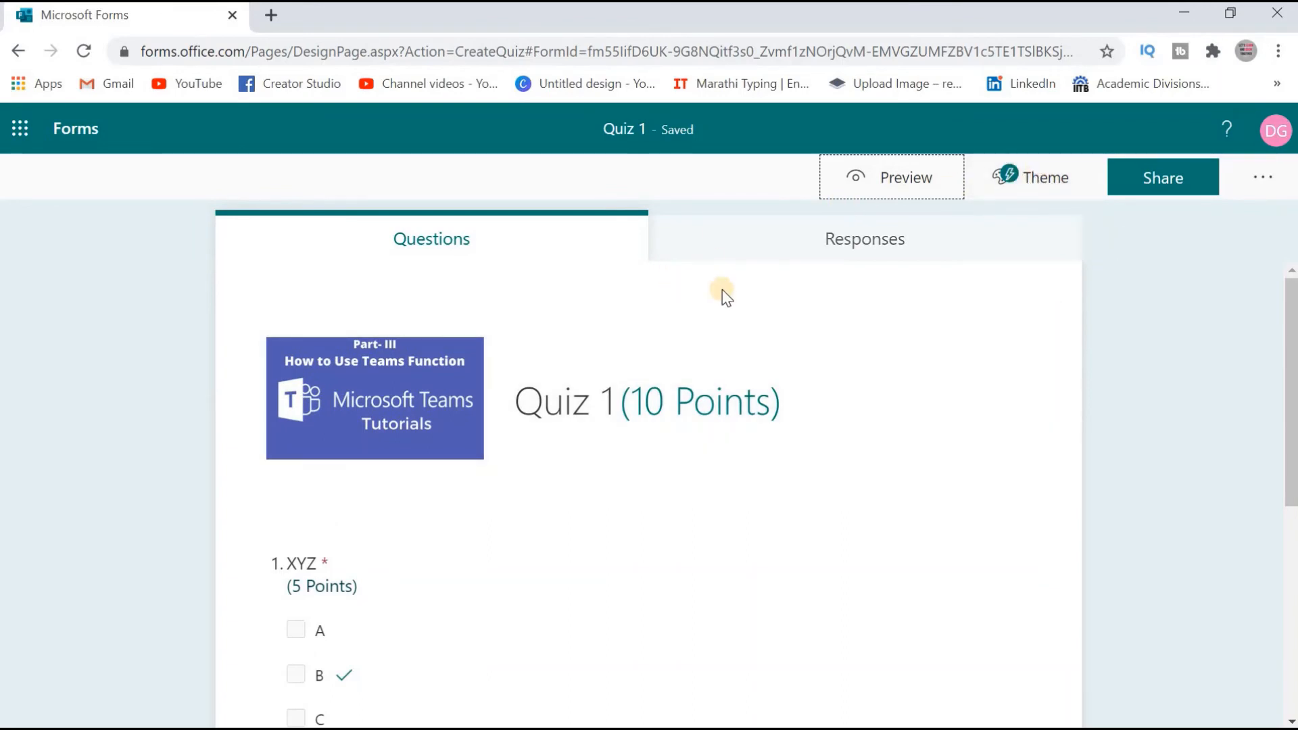
- Apply the theme idea showing a hand writing with a pen to the quiz, and close the theme choices
{"action": "left_click", "coordinate": [1043, 184]}
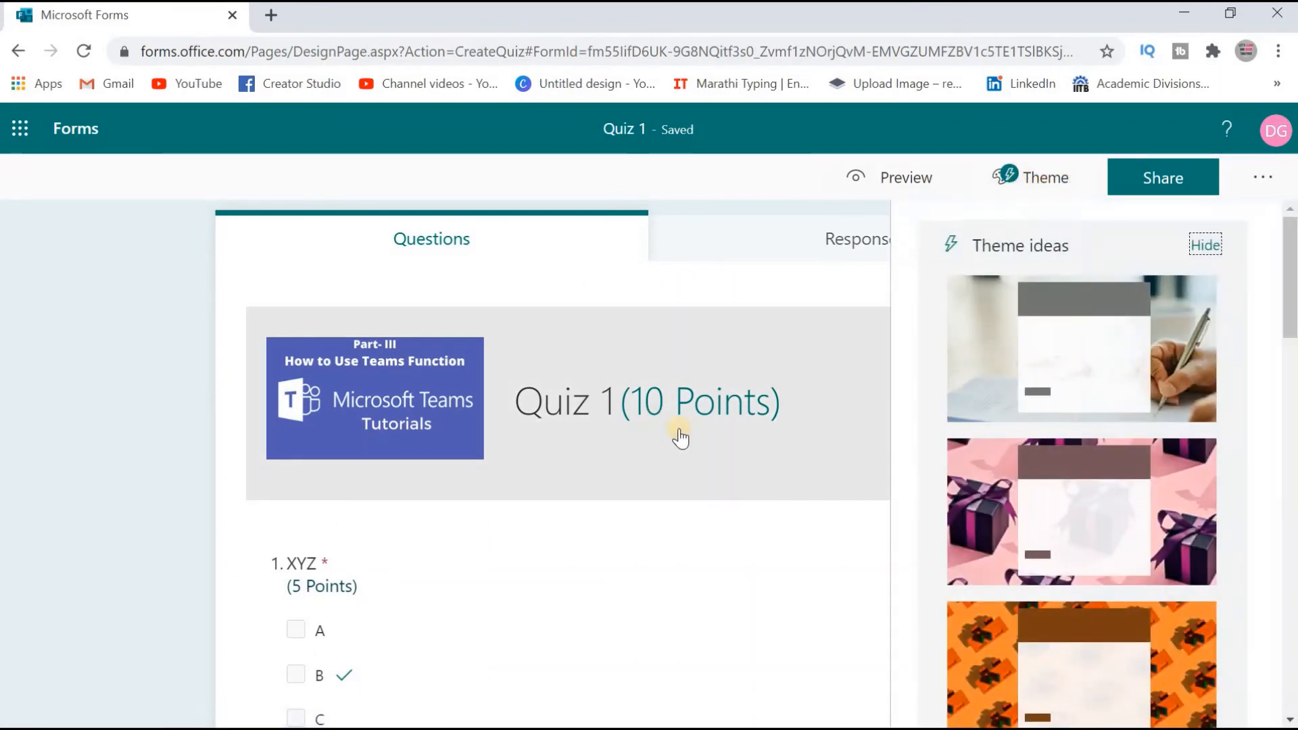
{"action": "scroll", "coordinate": [1141, 498], "scroll_direction": "down", "scroll_amount": 20}
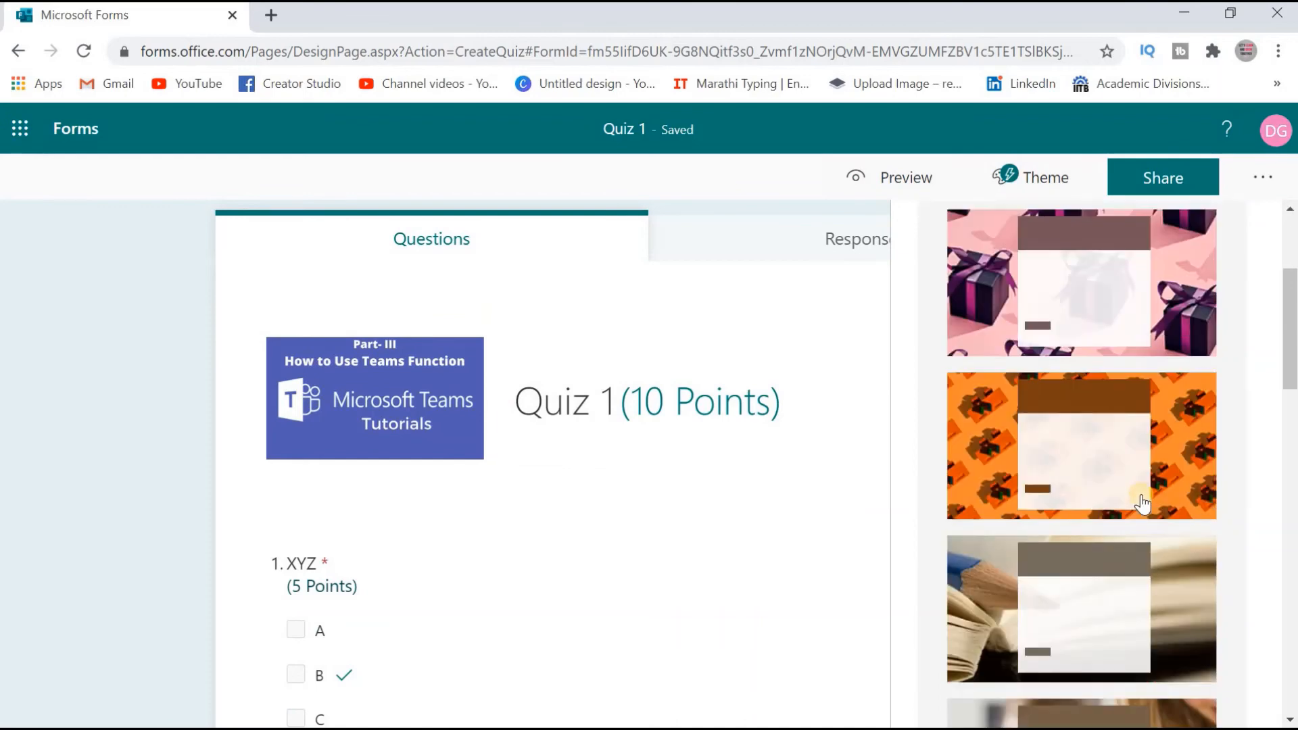
{"action": "scroll", "coordinate": [1140, 504], "scroll_direction": "up", "scroll_amount": 15}
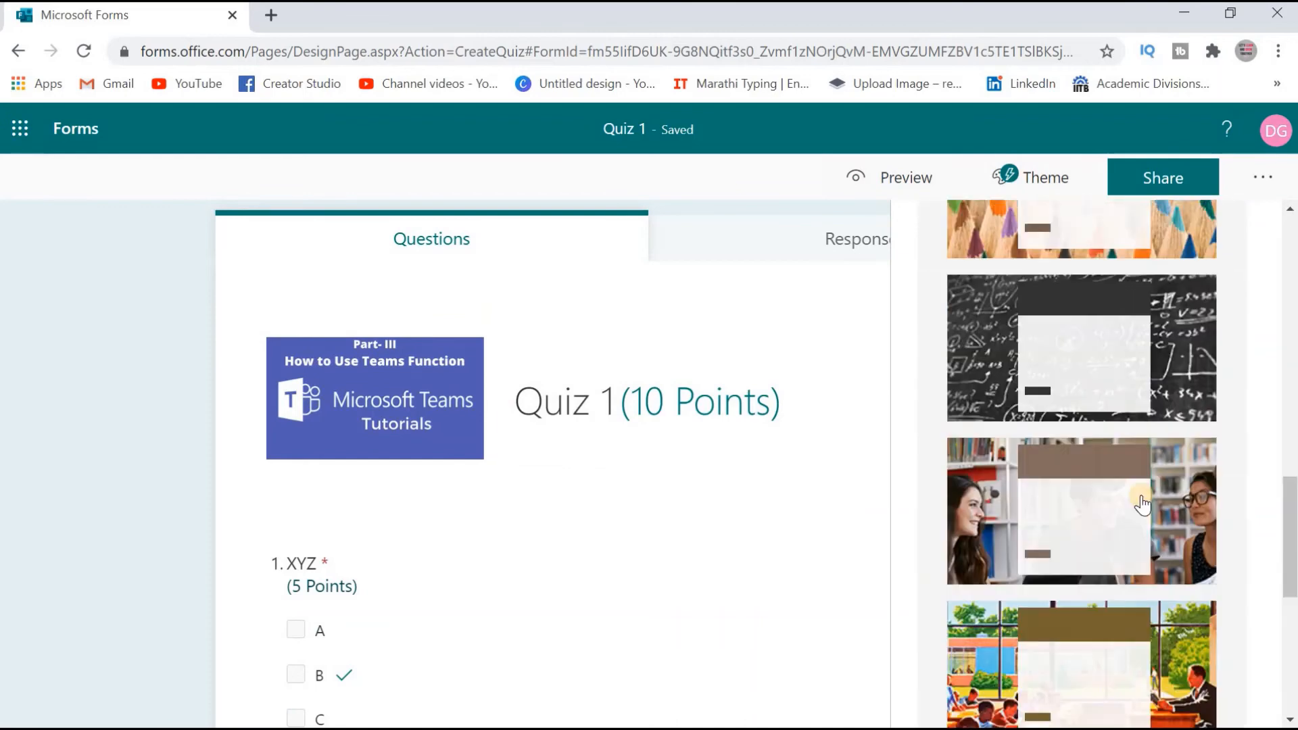
{"action": "scroll", "coordinate": [1141, 504], "scroll_direction": "up", "scroll_amount": 5}
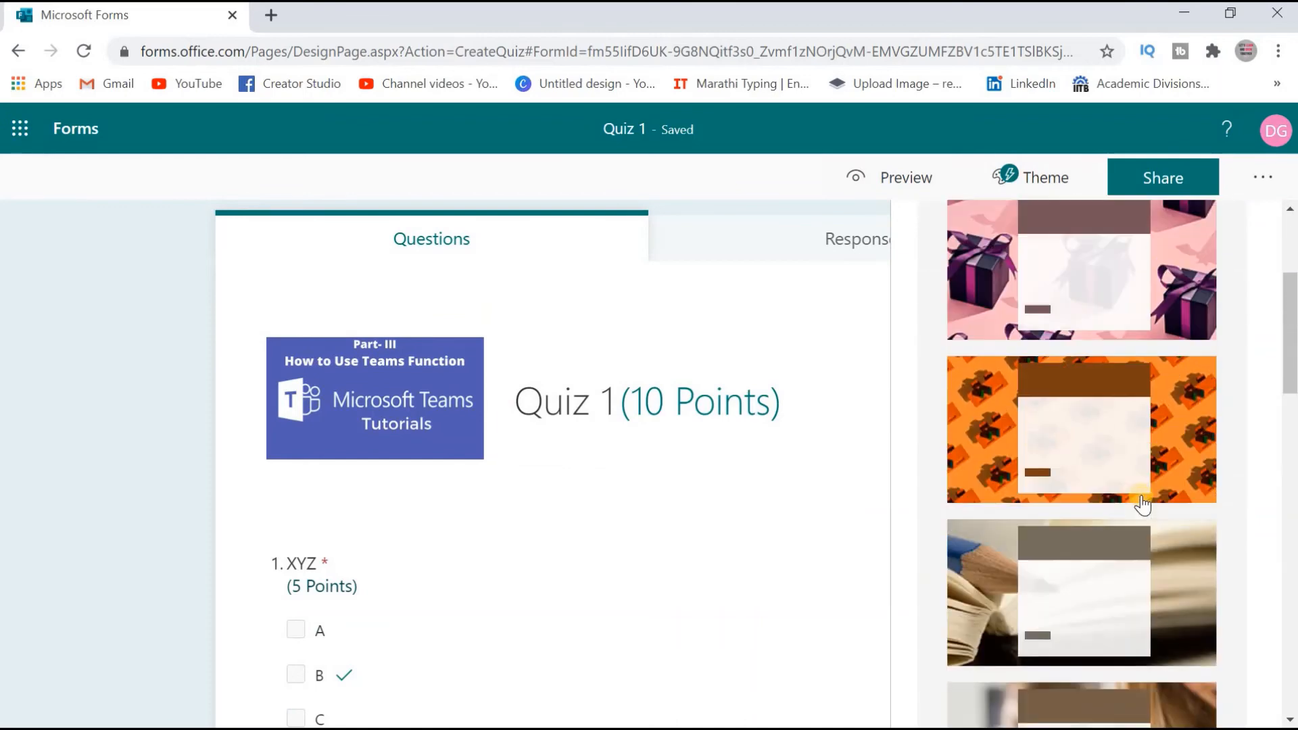
{"action": "left_click", "coordinate": [1115, 361]}
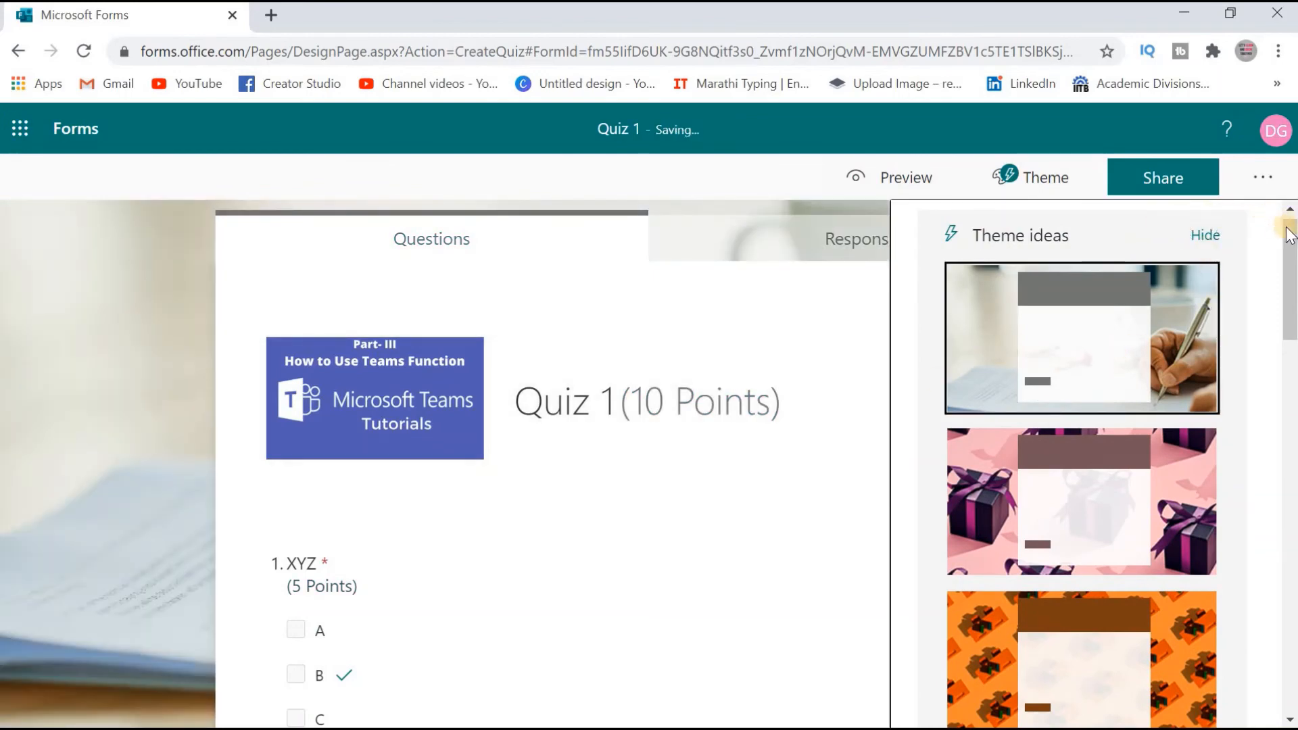
{"action": "left_click", "coordinate": [1204, 236]}
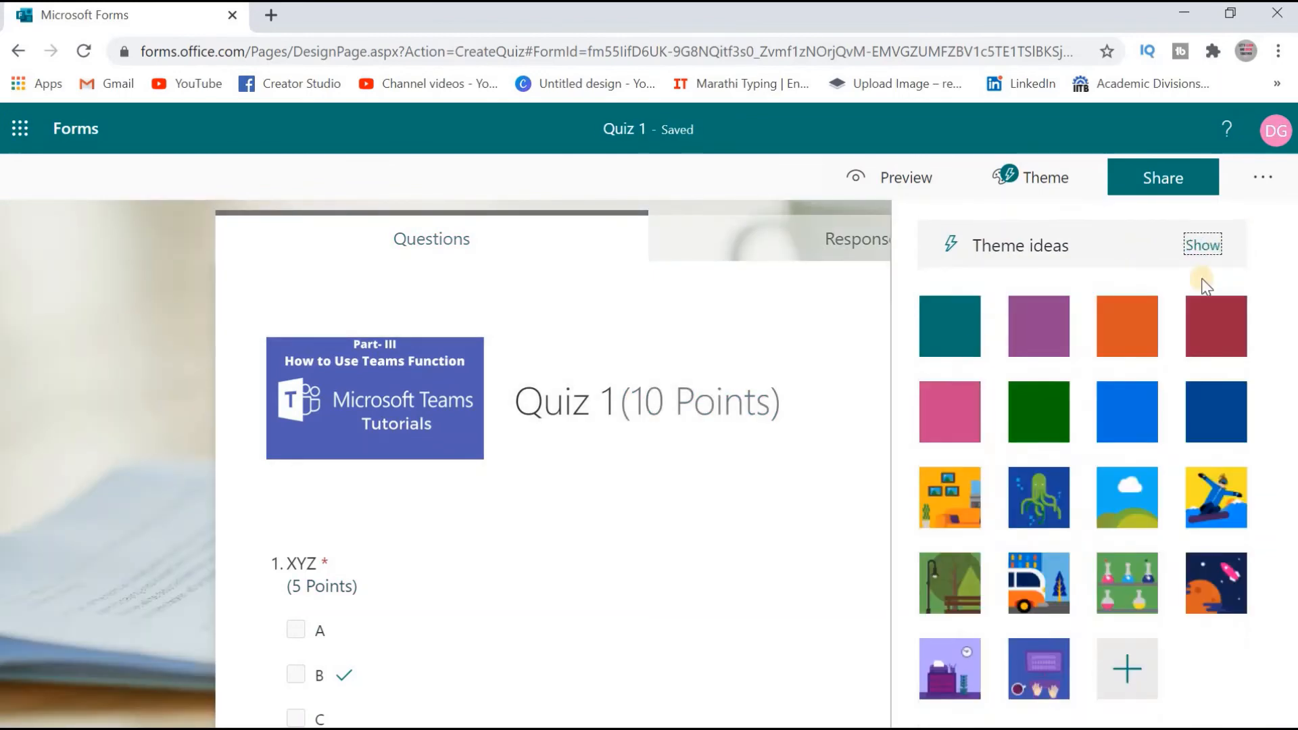
{"action": "left_click", "coordinate": [1029, 181]}
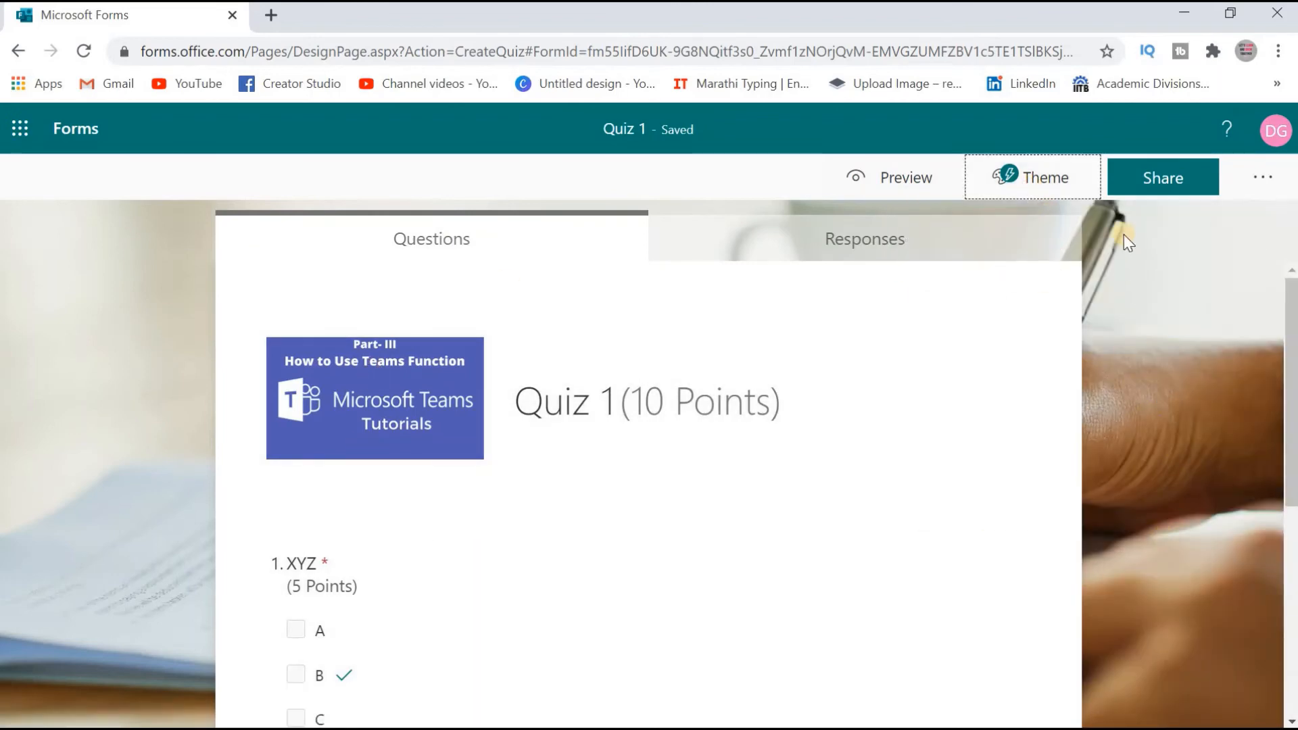
- Review the quiz's sharing options and its additional form options
{"action": "left_click", "coordinate": [1157, 179]}
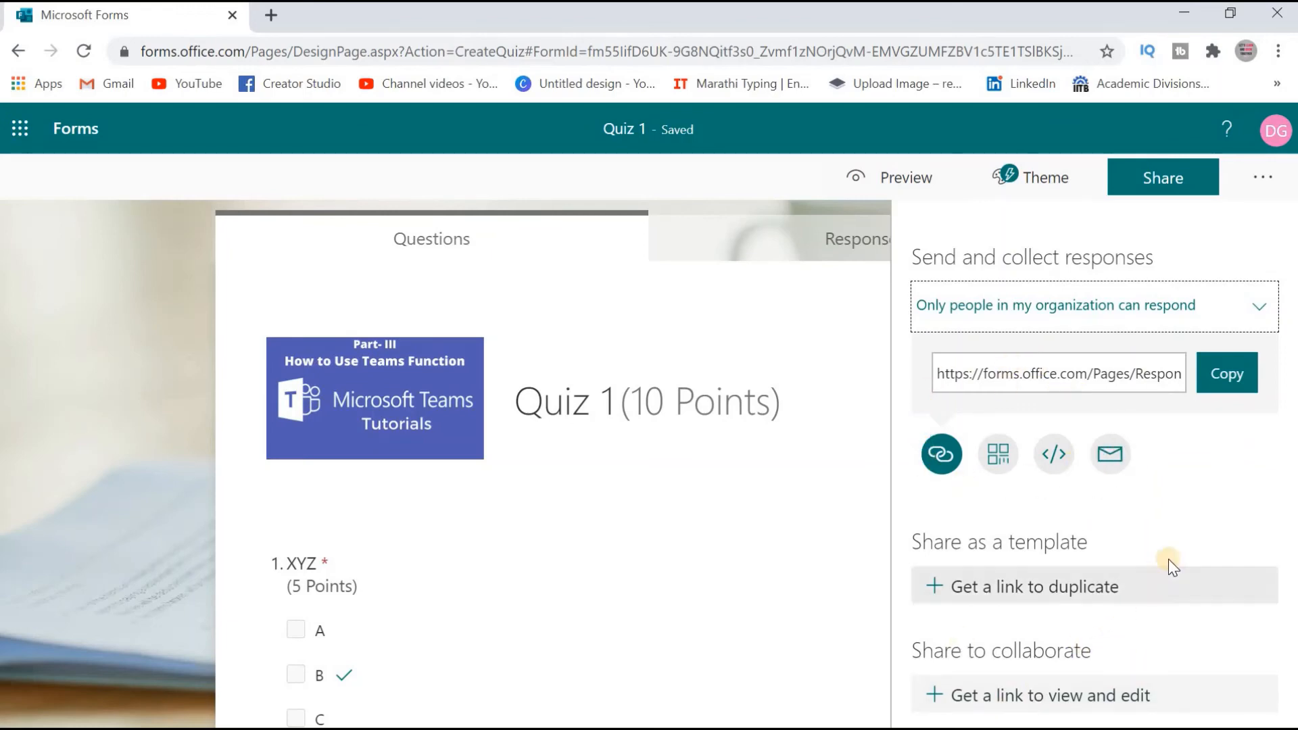
{"action": "left_click", "coordinate": [1201, 191]}
{"action": "left_click", "coordinate": [1263, 176]}
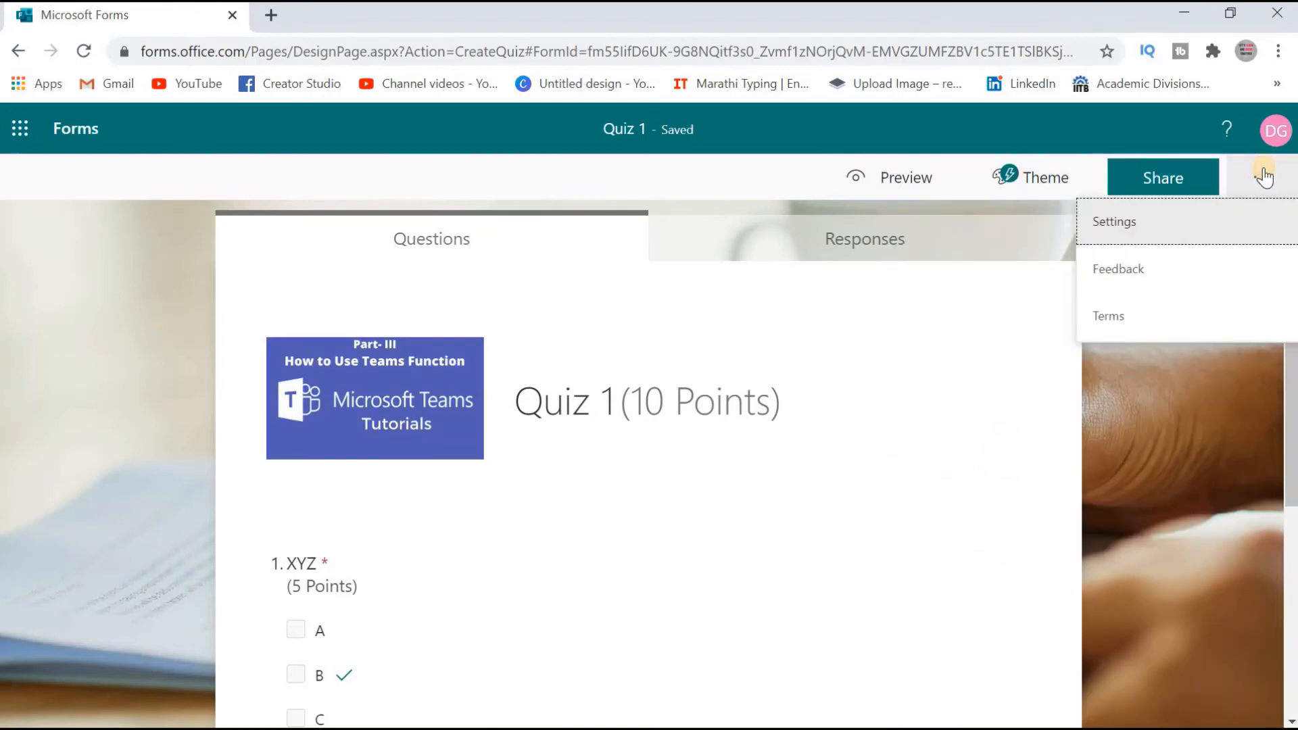
{"action": "left_click", "coordinate": [1264, 177]}
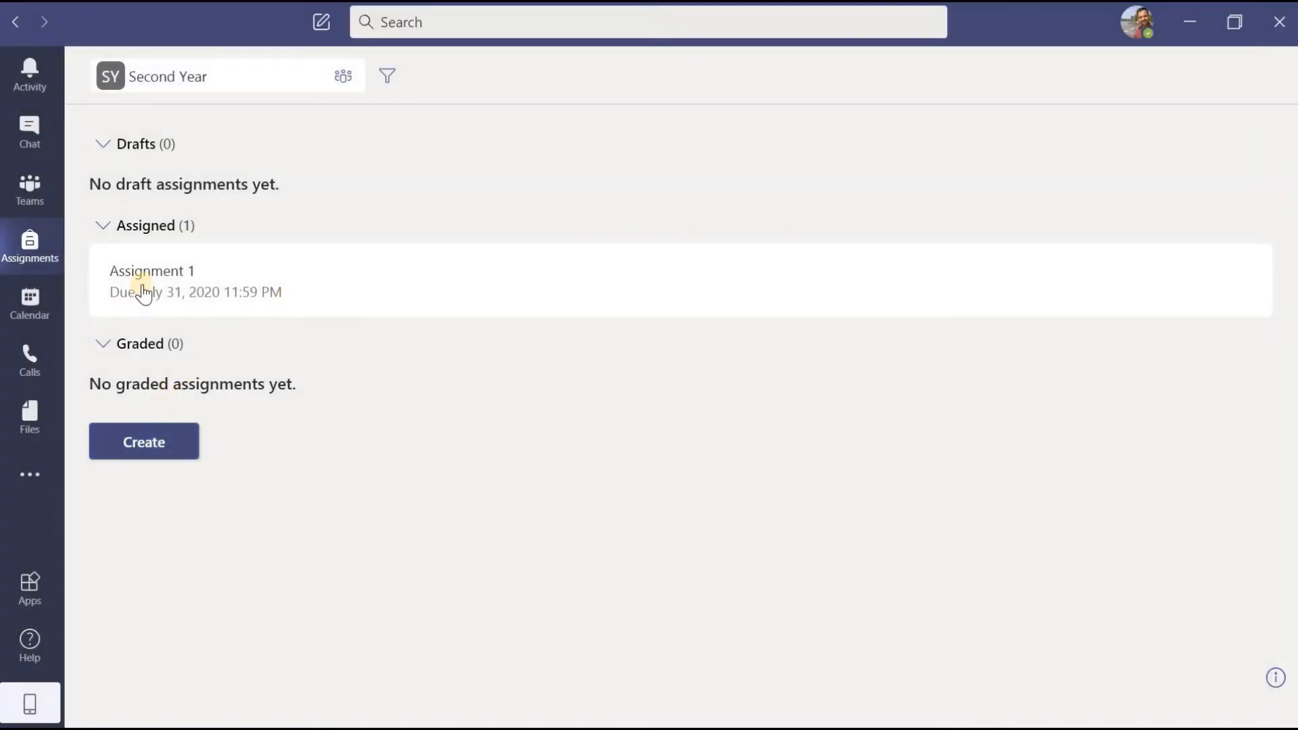
{"action": "left_click", "coordinate": [156, 445]}
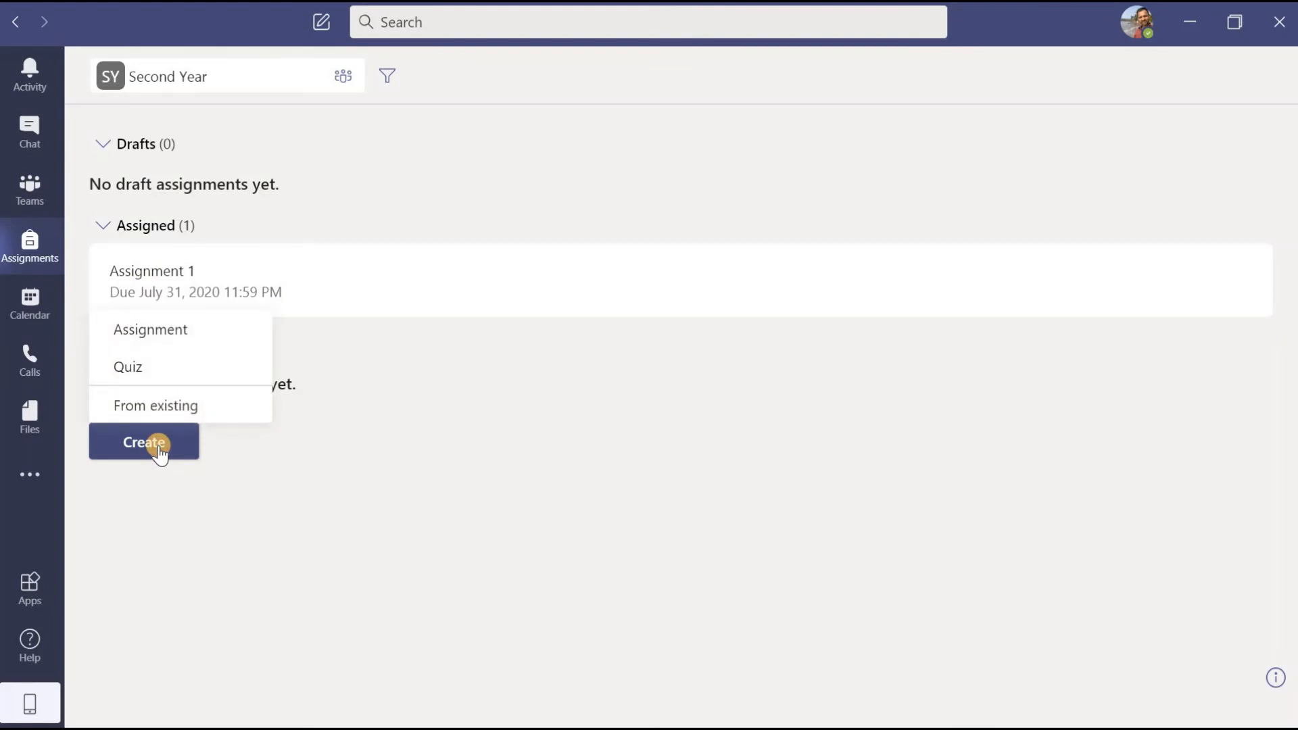
{"action": "left_click", "coordinate": [162, 369]}
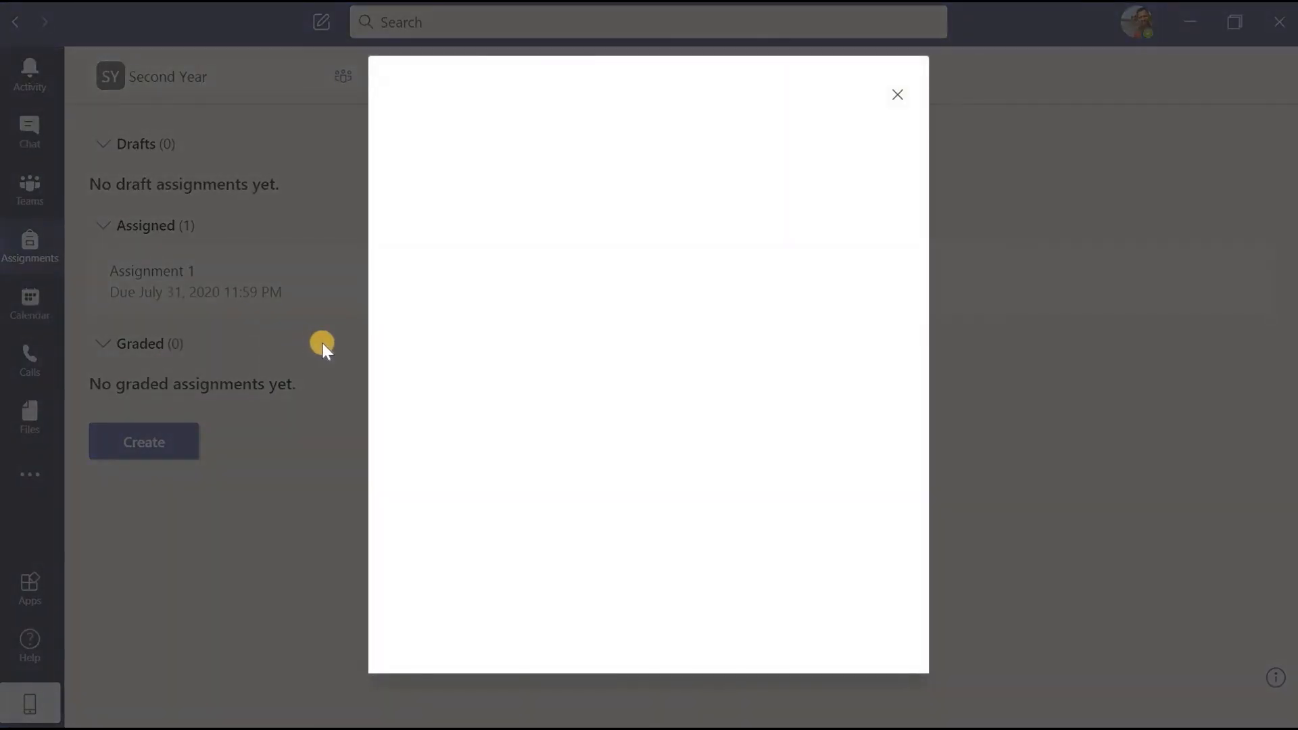
{"action": "left_click", "coordinate": [323, 343]}
{"action": "left_click", "coordinate": [168, 452]}
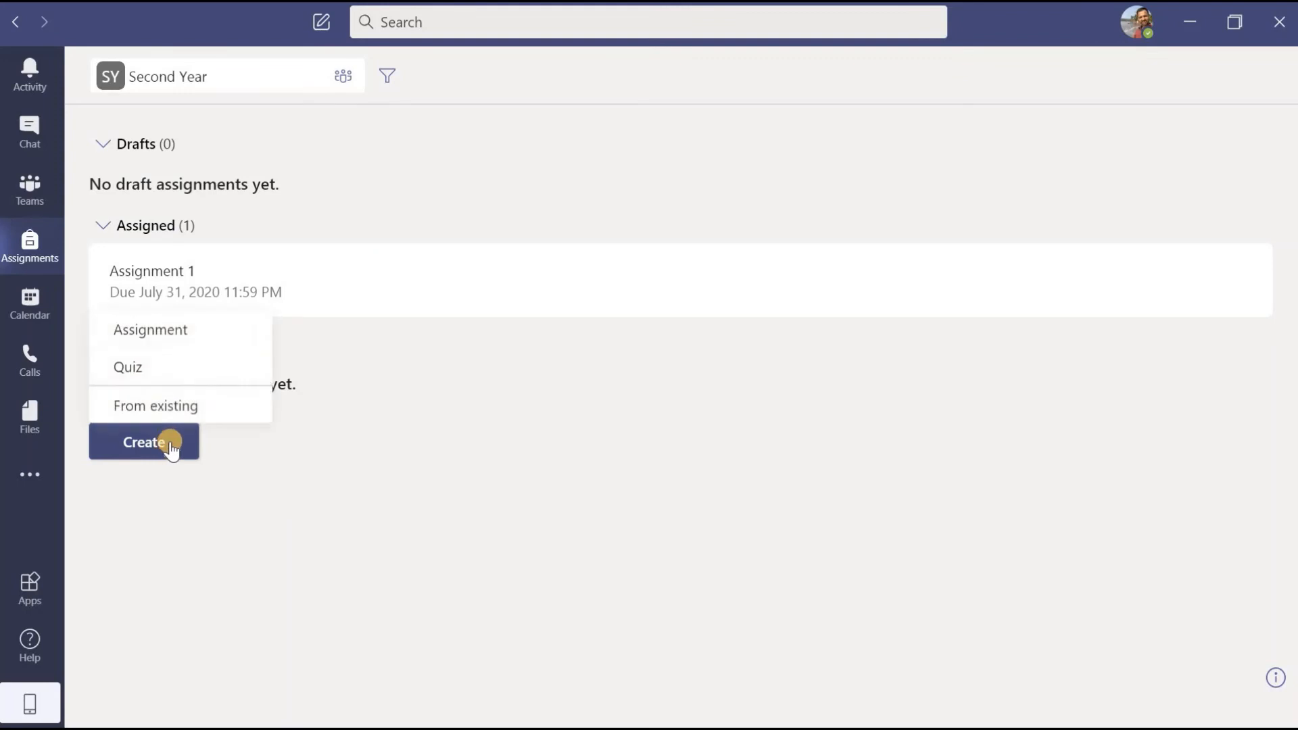
{"action": "left_click", "coordinate": [143, 365]}
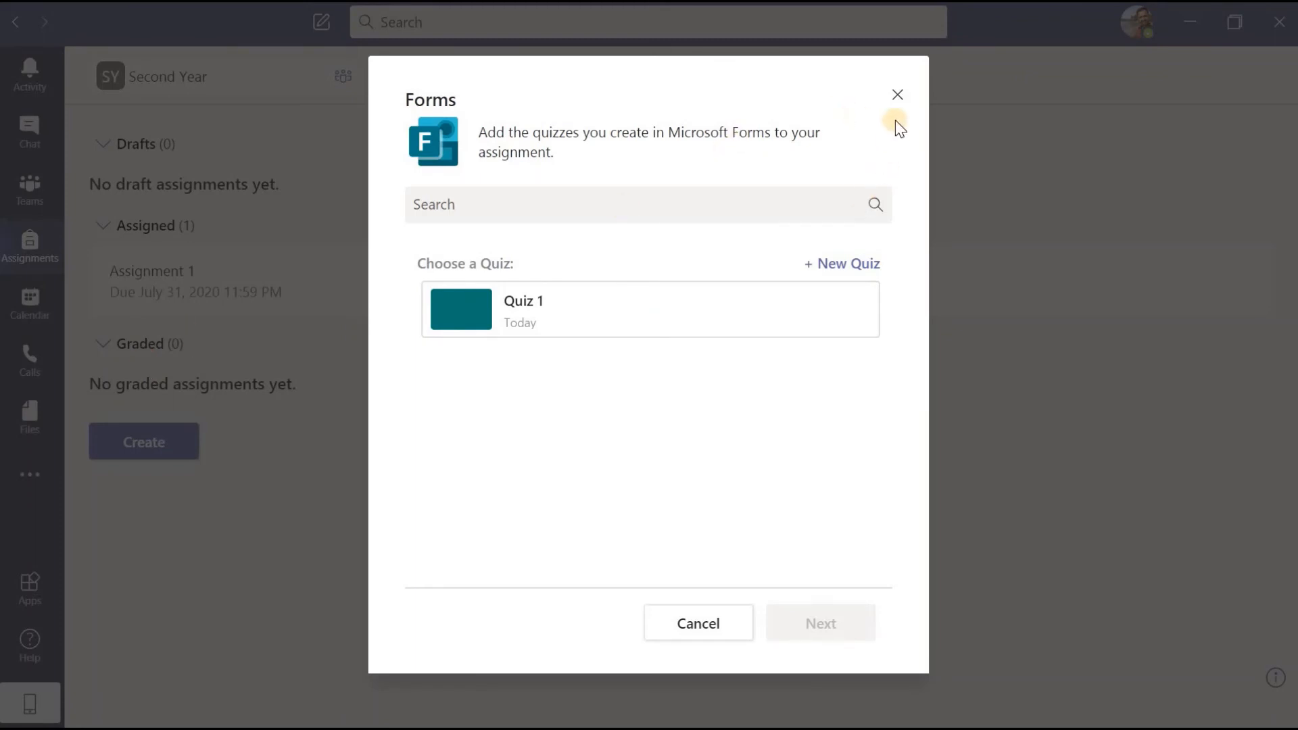
{"action": "key", "text": "Escape"}
- Create a new quiz assignment for the Second Year class from the existing form Quiz 1
{"action": "left_click", "coordinate": [145, 440]}
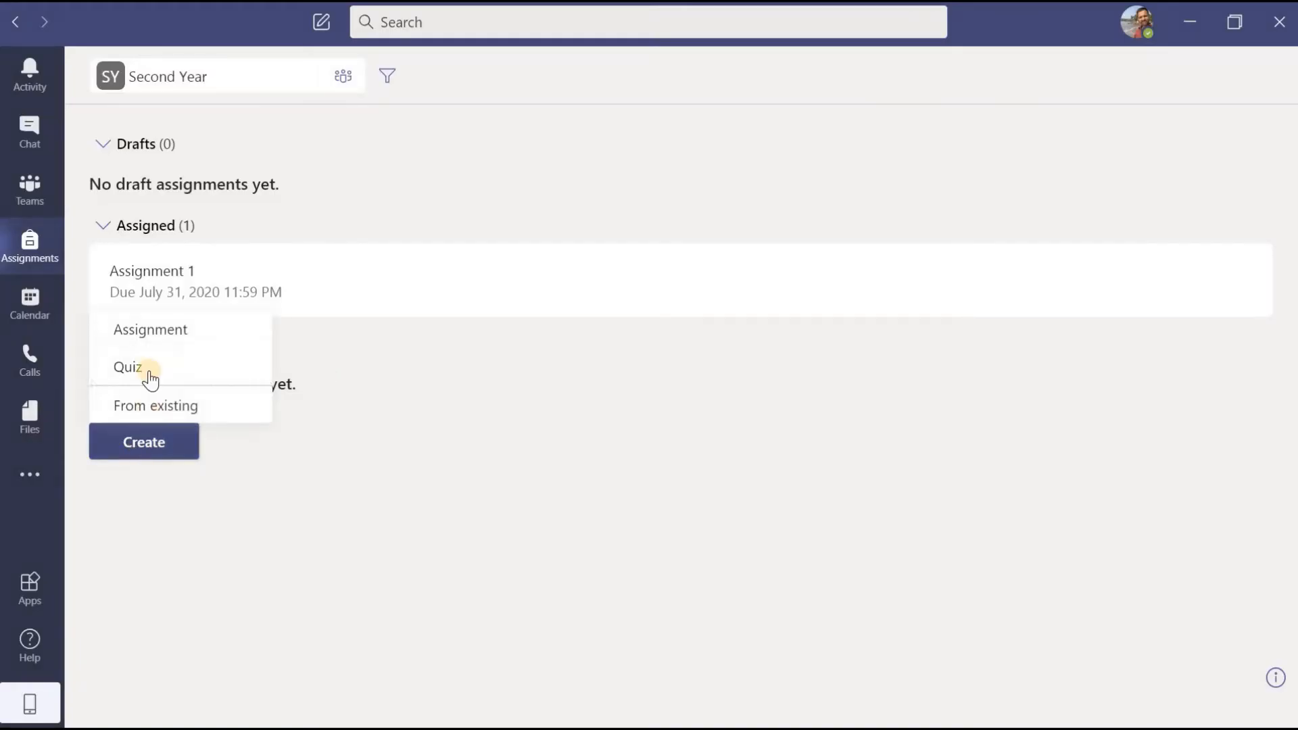
{"action": "left_click", "coordinate": [148, 370]}
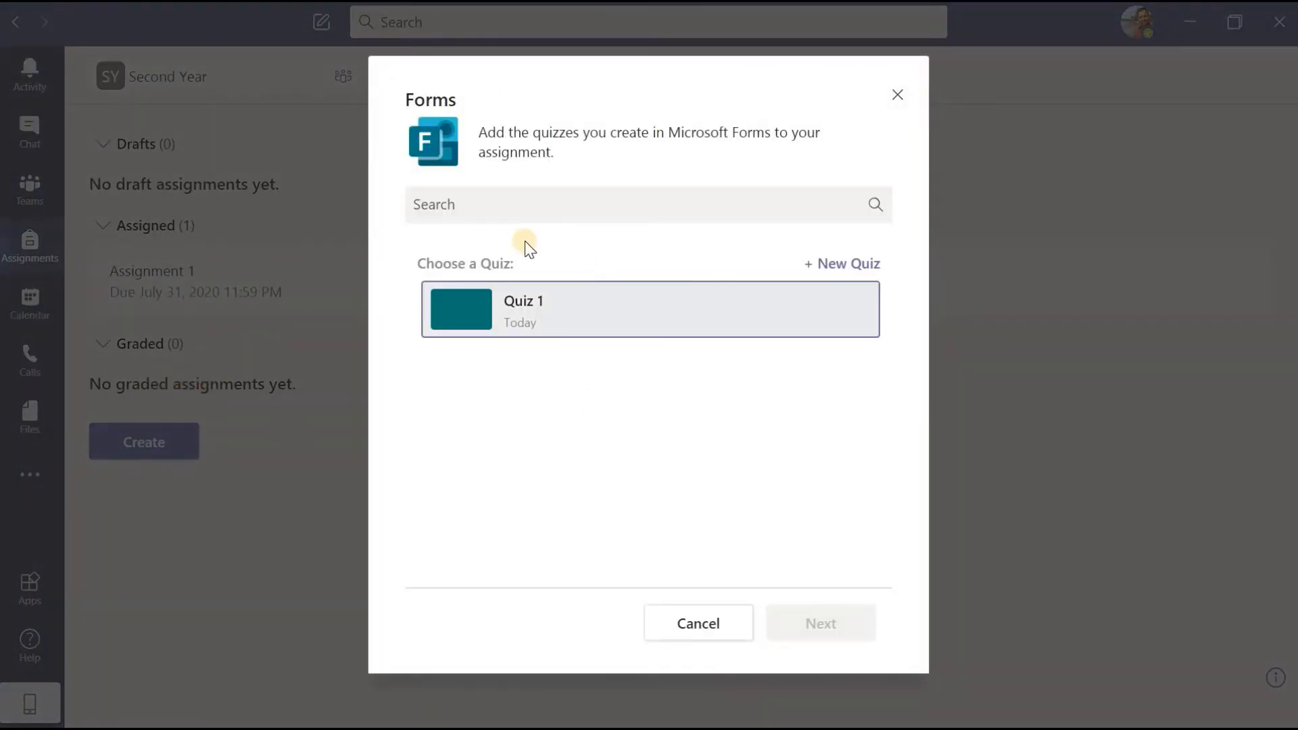
{"action": "left_click", "coordinate": [534, 317]}
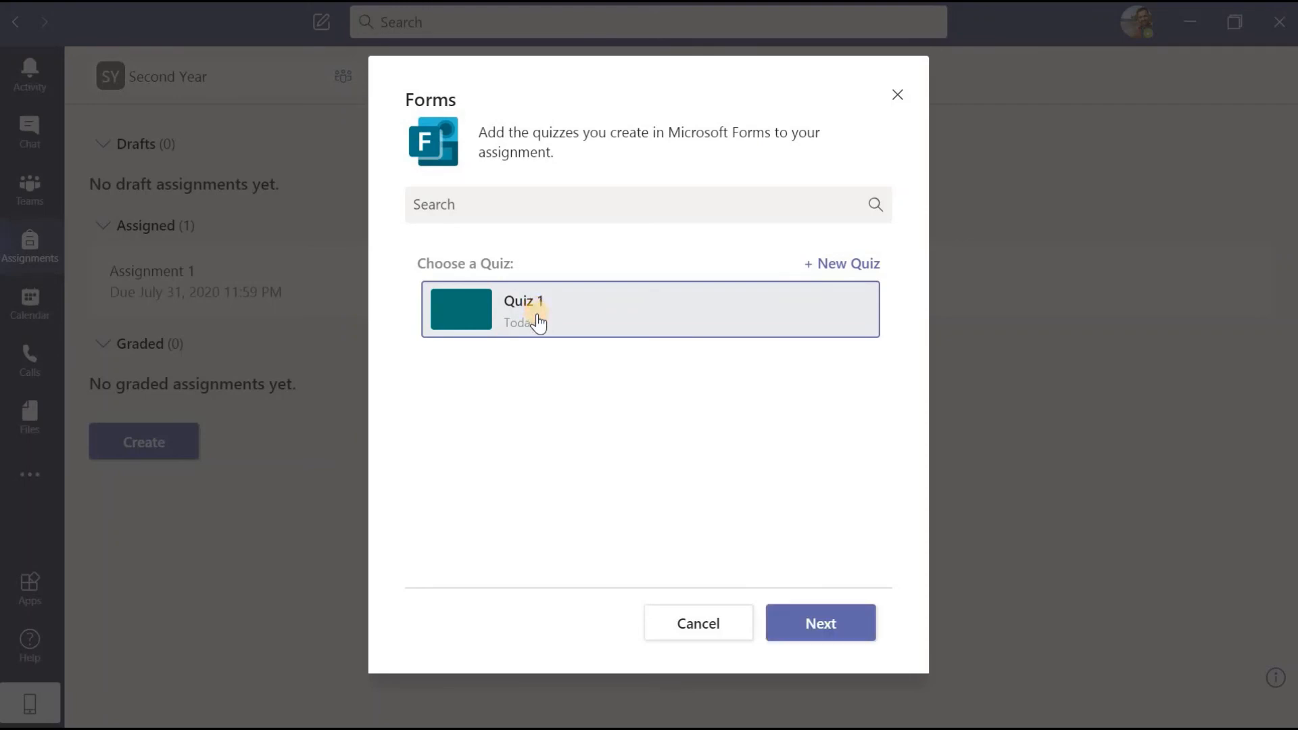
{"action": "left_click", "coordinate": [834, 627]}
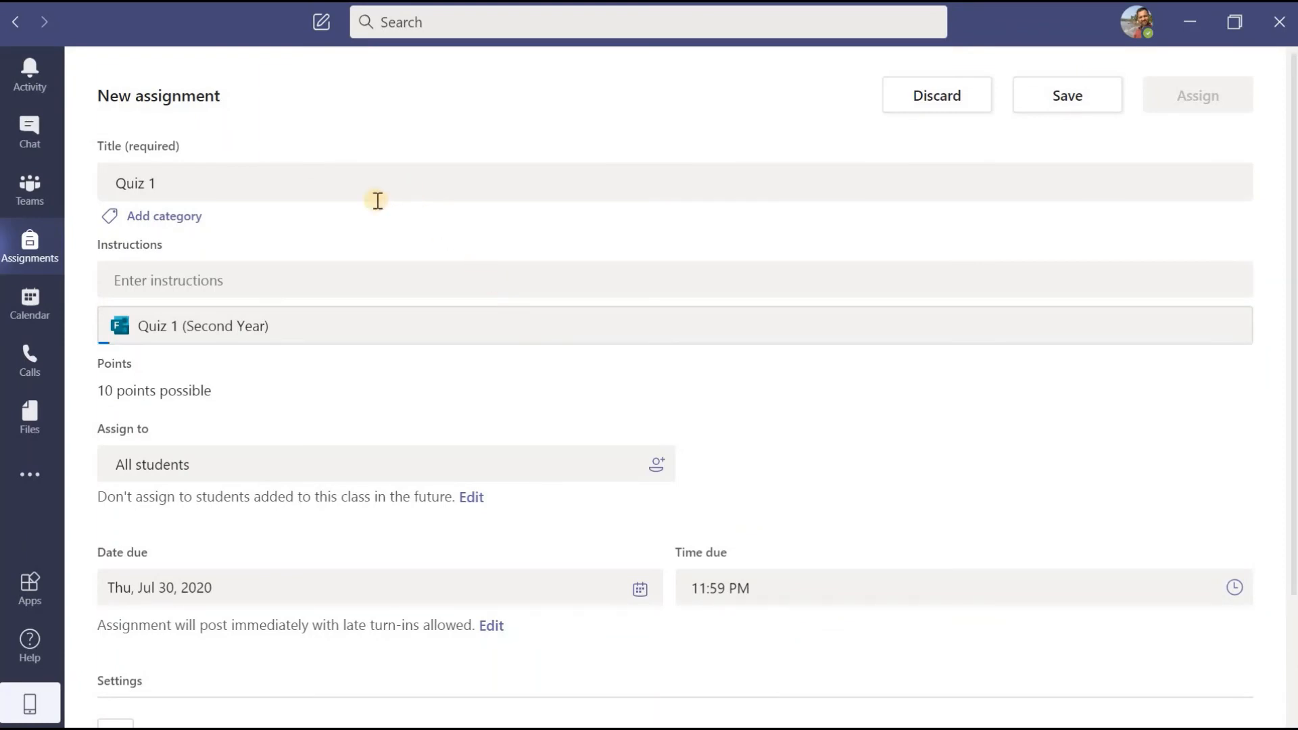
- Review the quiz assignment's title, instructions, recipients and due date, and assign it to the class
{"action": "left_click", "coordinate": [200, 183]}
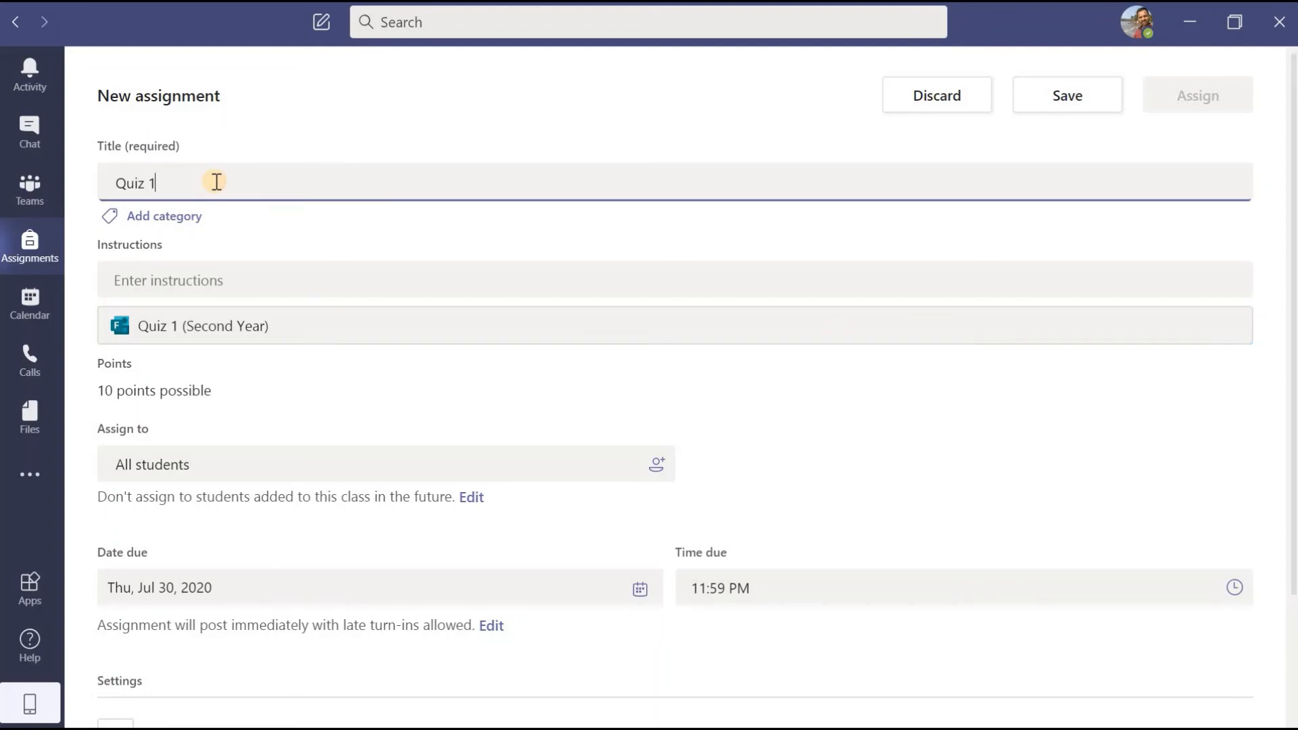
{"action": "left_click_drag", "start_coordinate": [216, 182], "coordinate": [110, 184]}
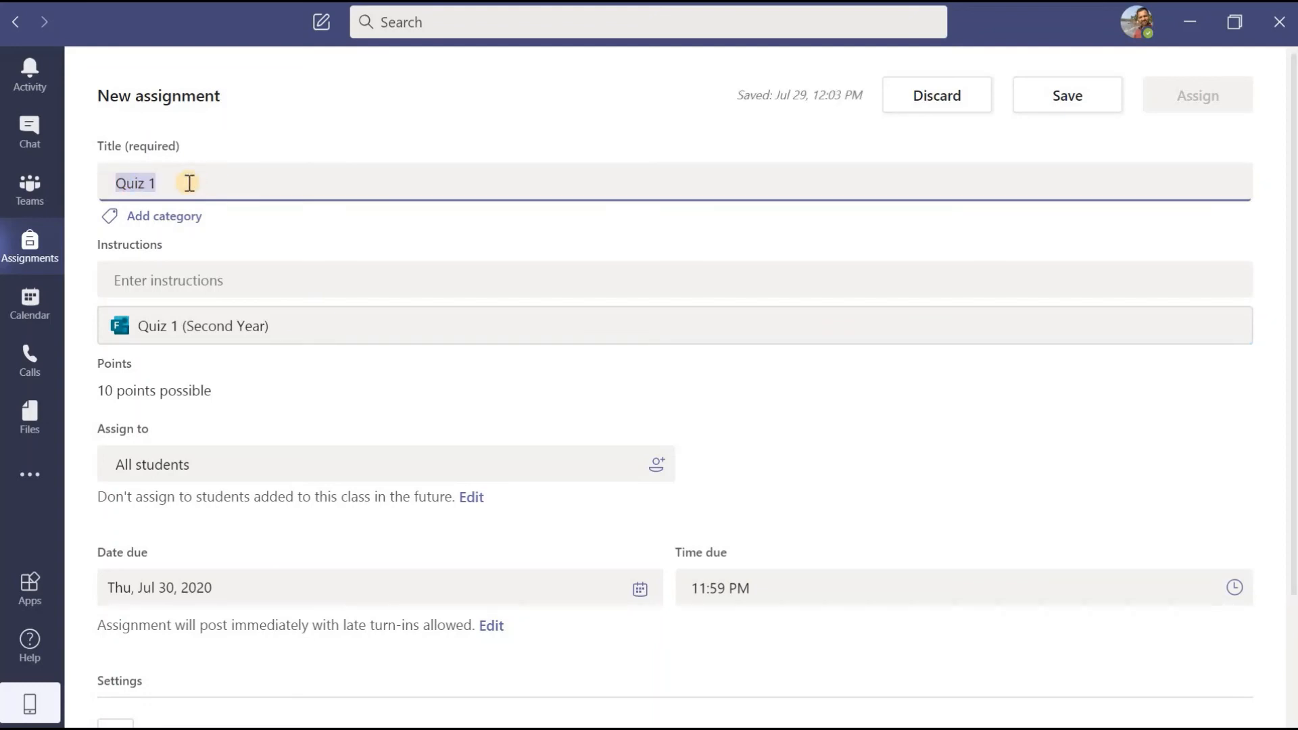
{"action": "left_click", "coordinate": [192, 284]}
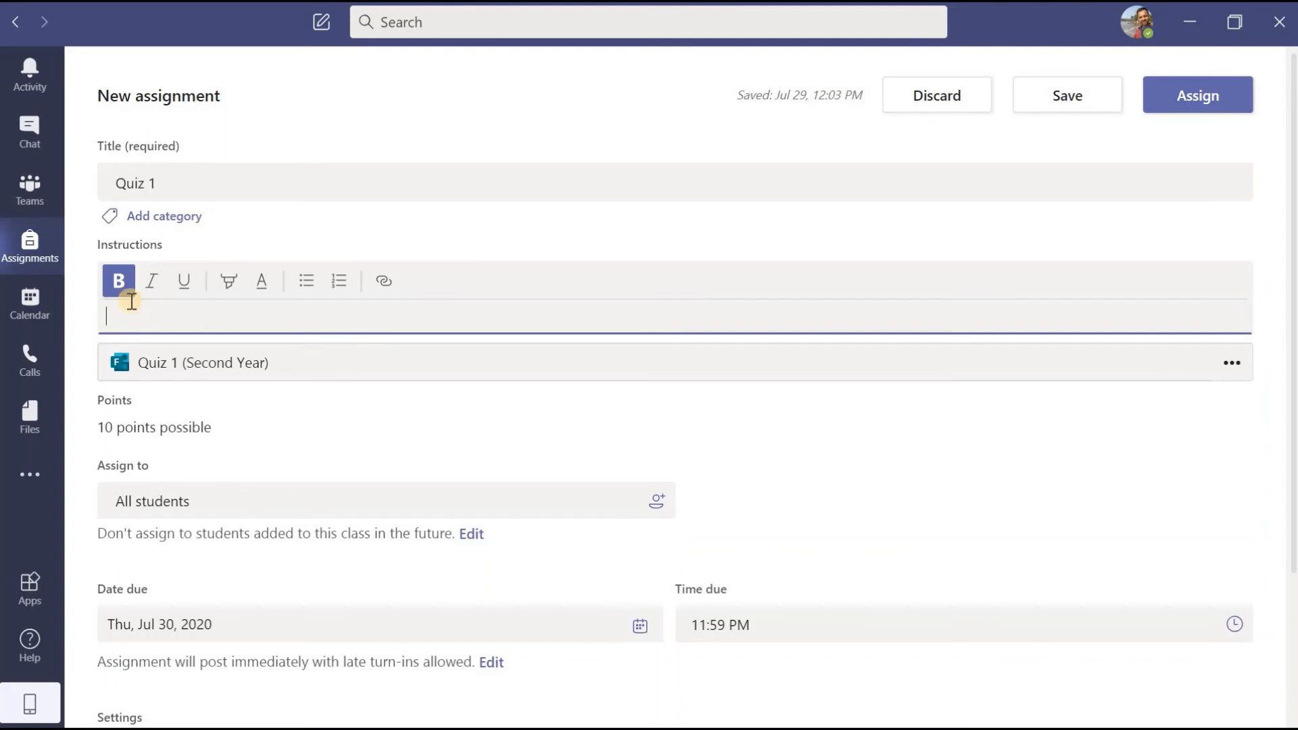
{"action": "left_click", "coordinate": [151, 261]}
{"action": "scroll", "coordinate": [186, 365], "scroll_direction": "down", "scroll_amount": 2}
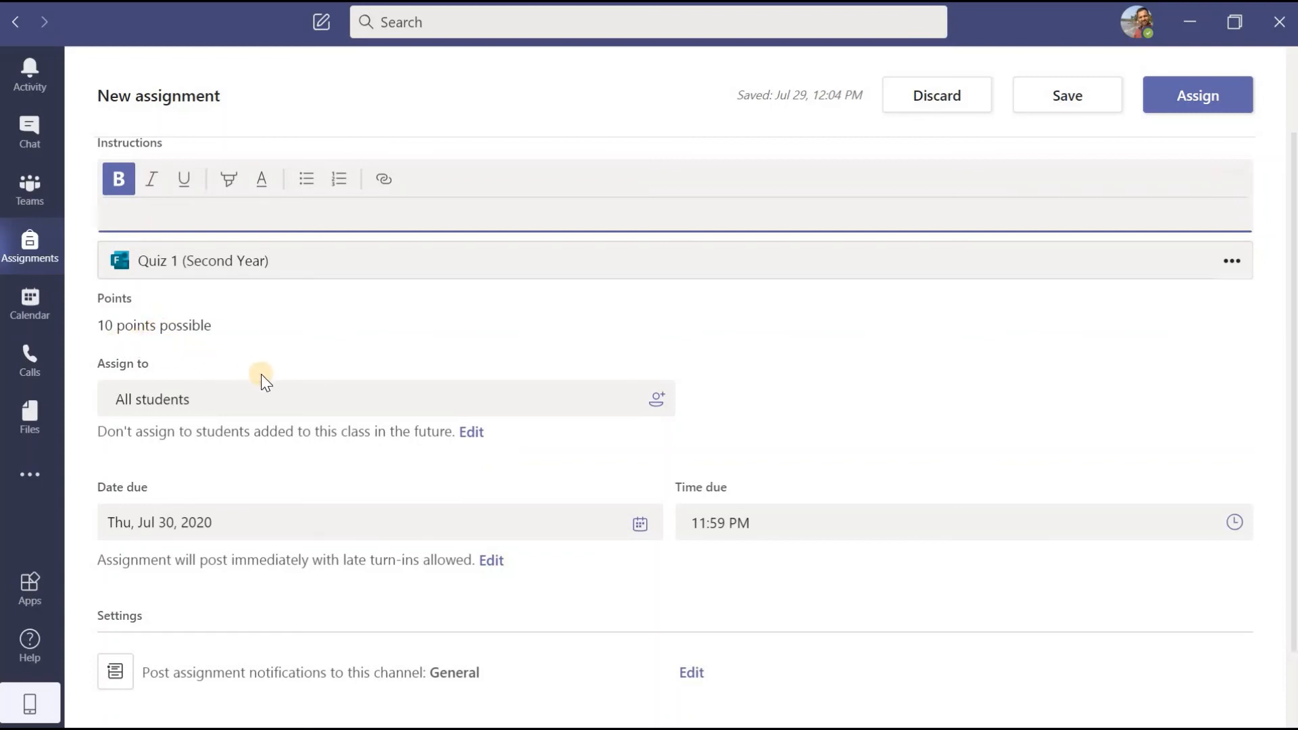
{"action": "scroll", "coordinate": [261, 374], "scroll_direction": "down", "scroll_amount": 2}
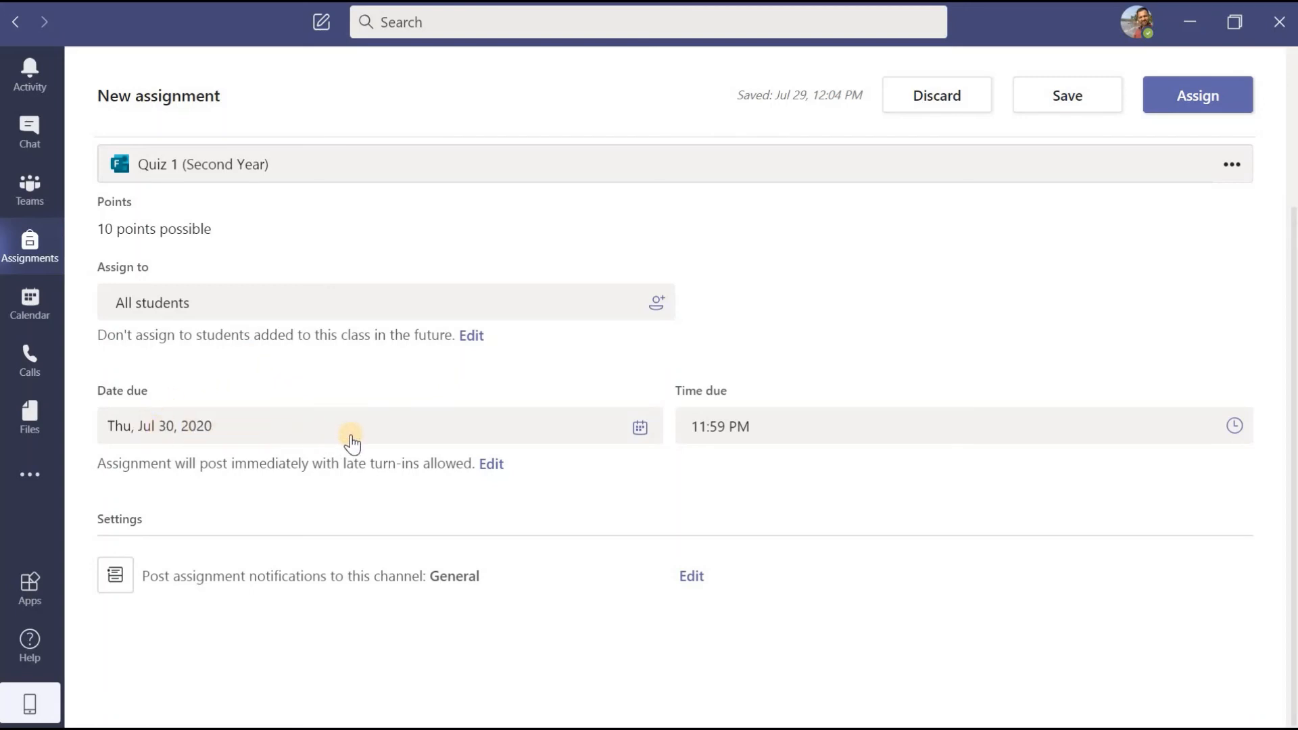
{"action": "left_click", "coordinate": [1015, 103]}
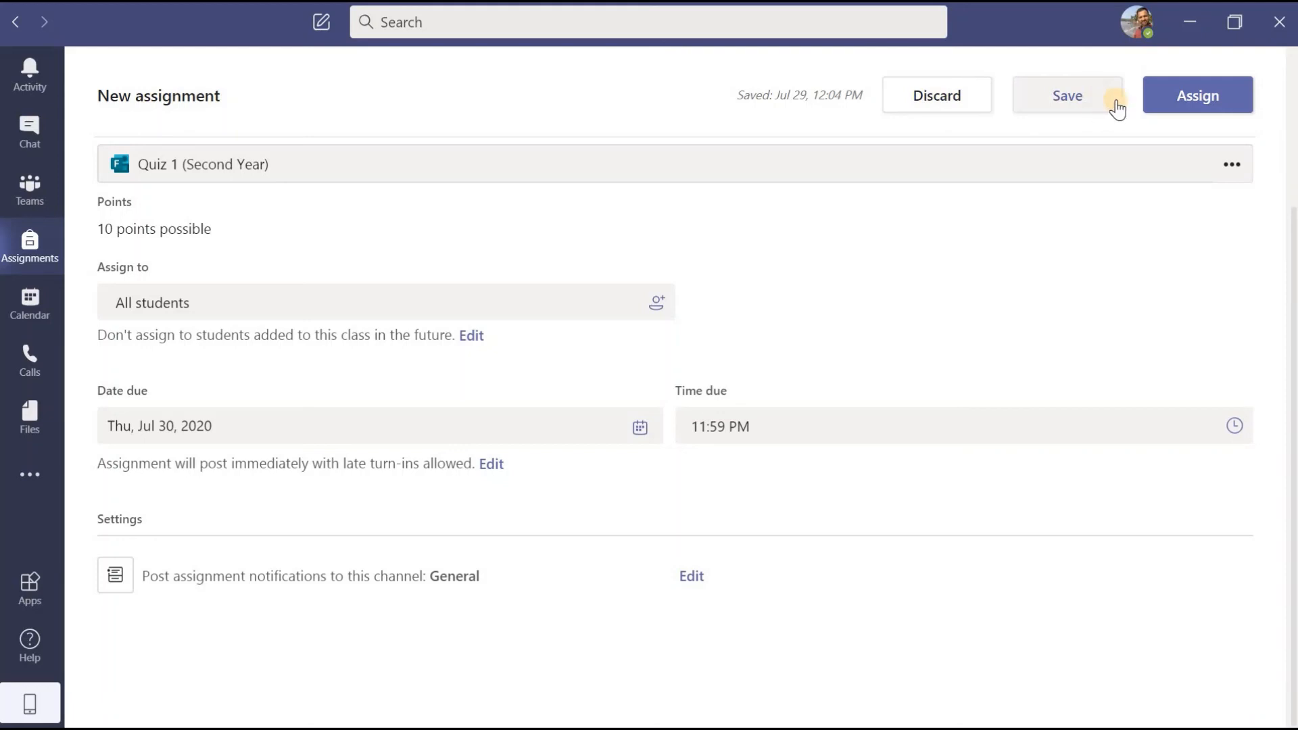
{"action": "left_click", "coordinate": [1199, 101]}
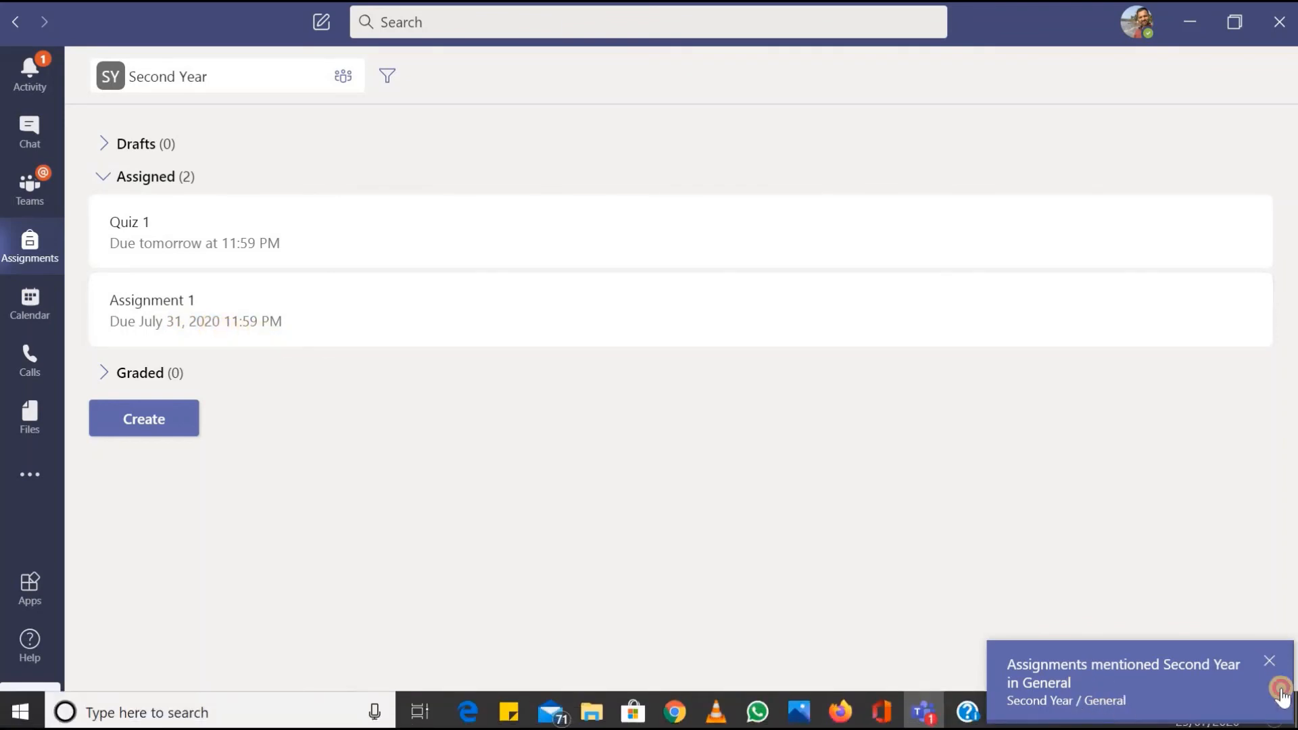
{"action": "left_click", "coordinate": [1091, 697]}
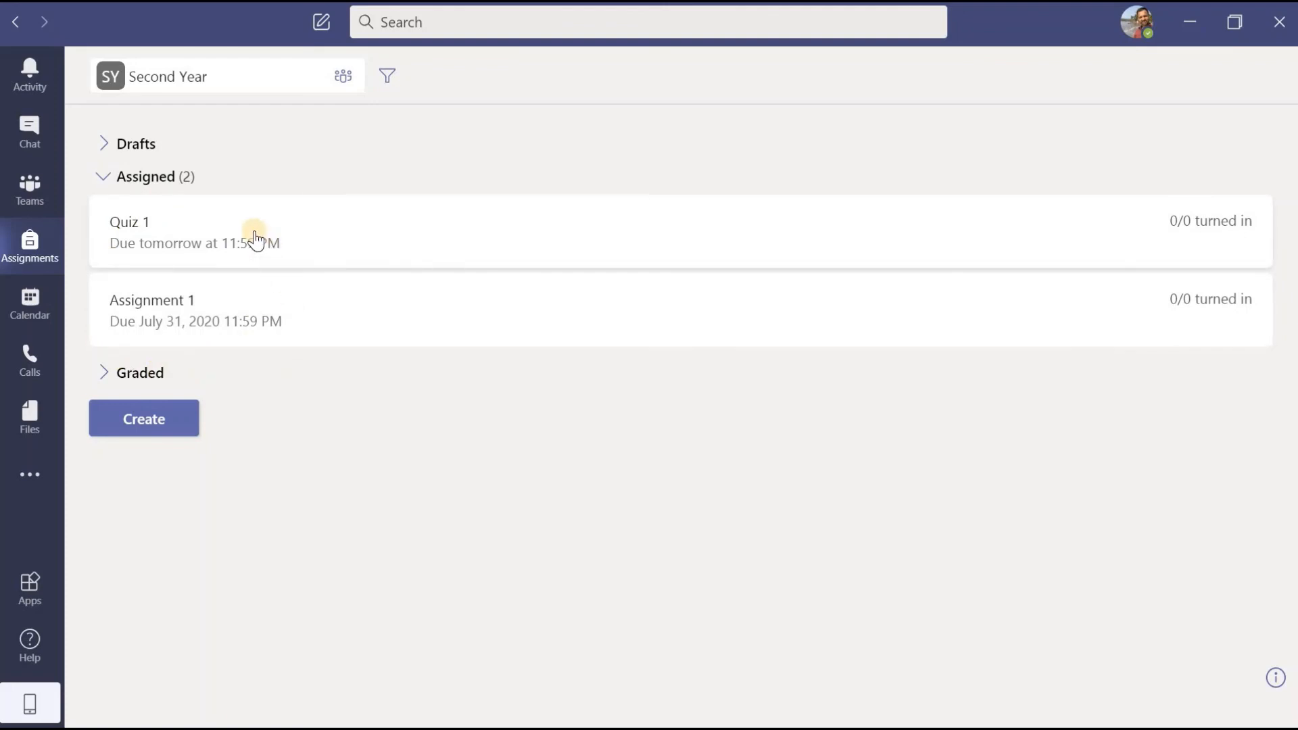
- Reopen the assignments overview and choose the Second Year class to view its assigned work
{"action": "left_click", "coordinate": [30, 243]}
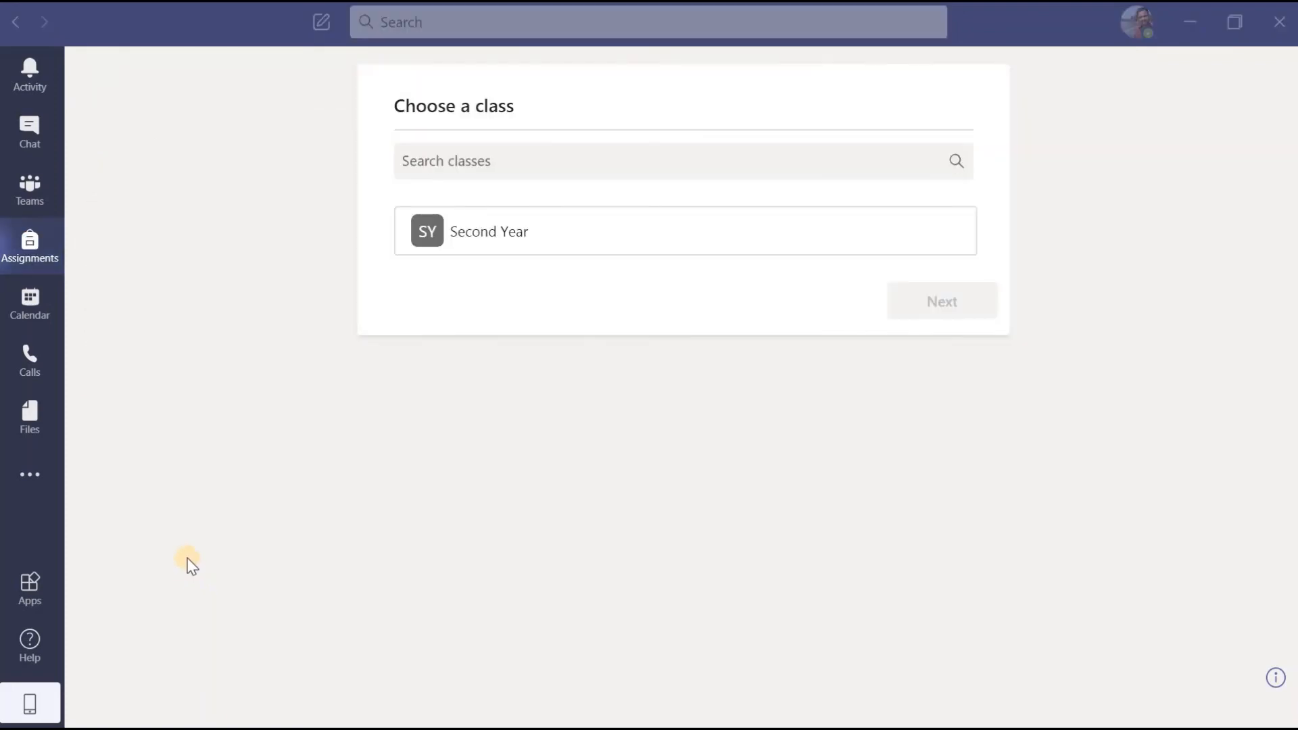
{"action": "left_click", "coordinate": [438, 235]}
{"action": "left_click", "coordinate": [972, 298]}
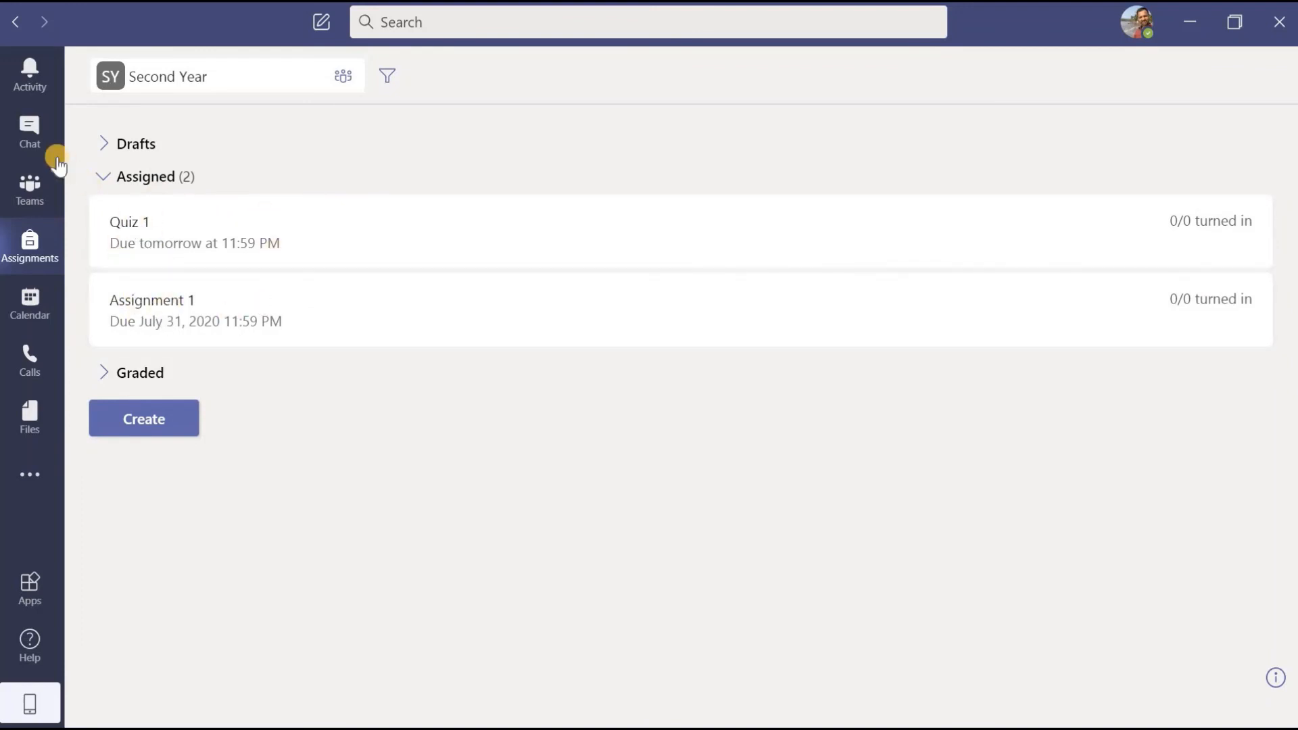
- View the Quiz 1 notification in the activity feed with its post in the General channel, and show the list of teams
{"action": "left_click", "coordinate": [27, 77]}
{"action": "left_click", "coordinate": [186, 150]}
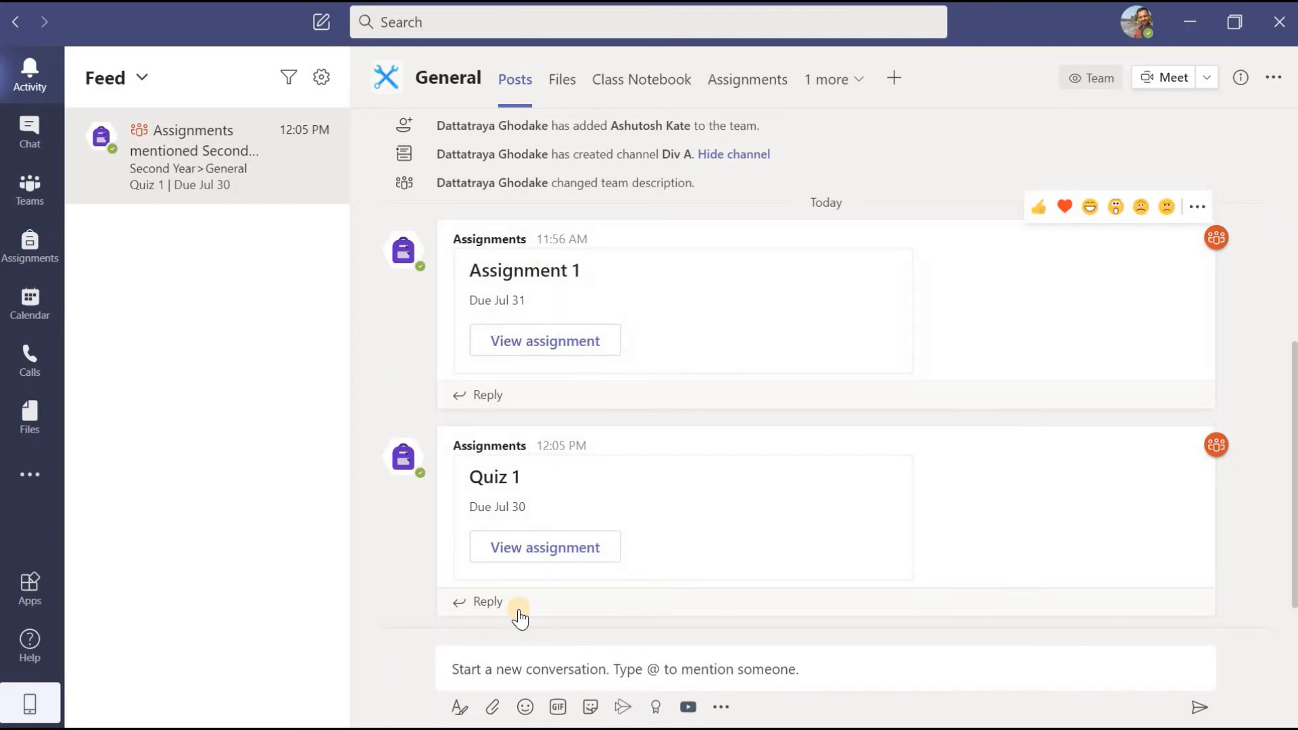
{"action": "left_click", "coordinate": [30, 192]}
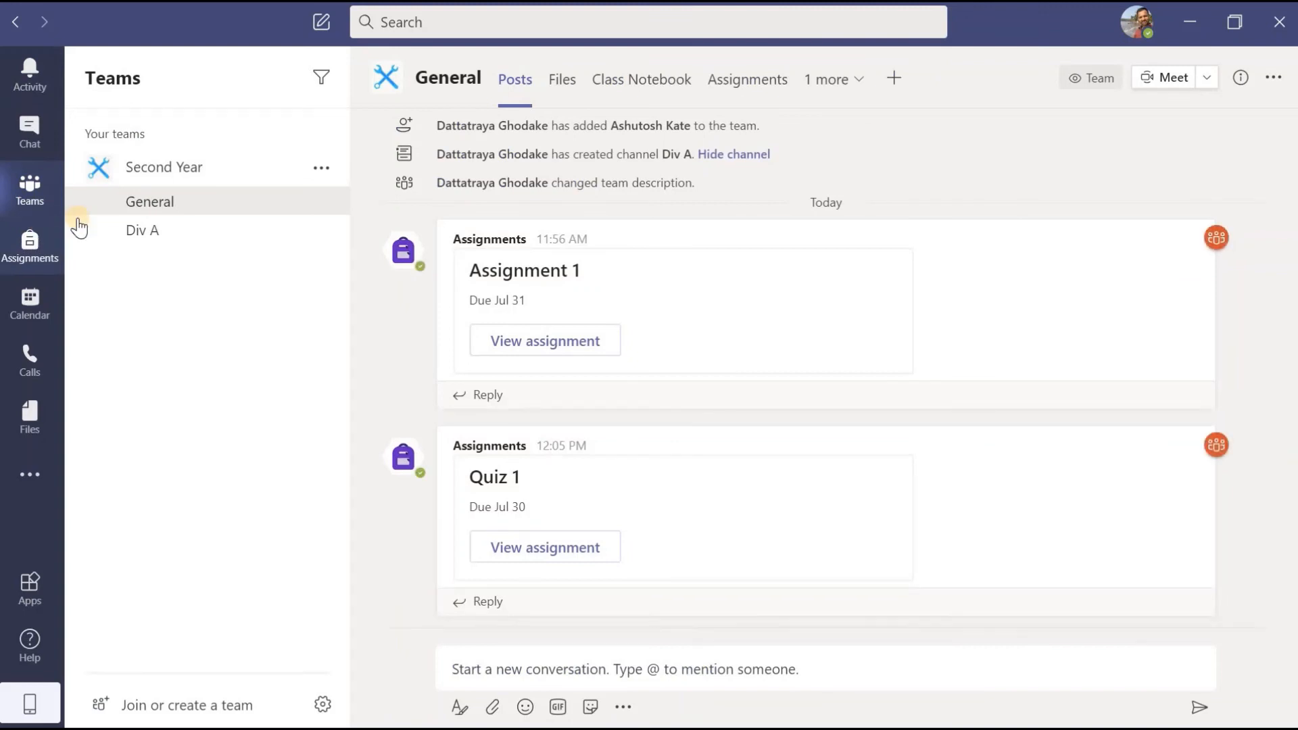